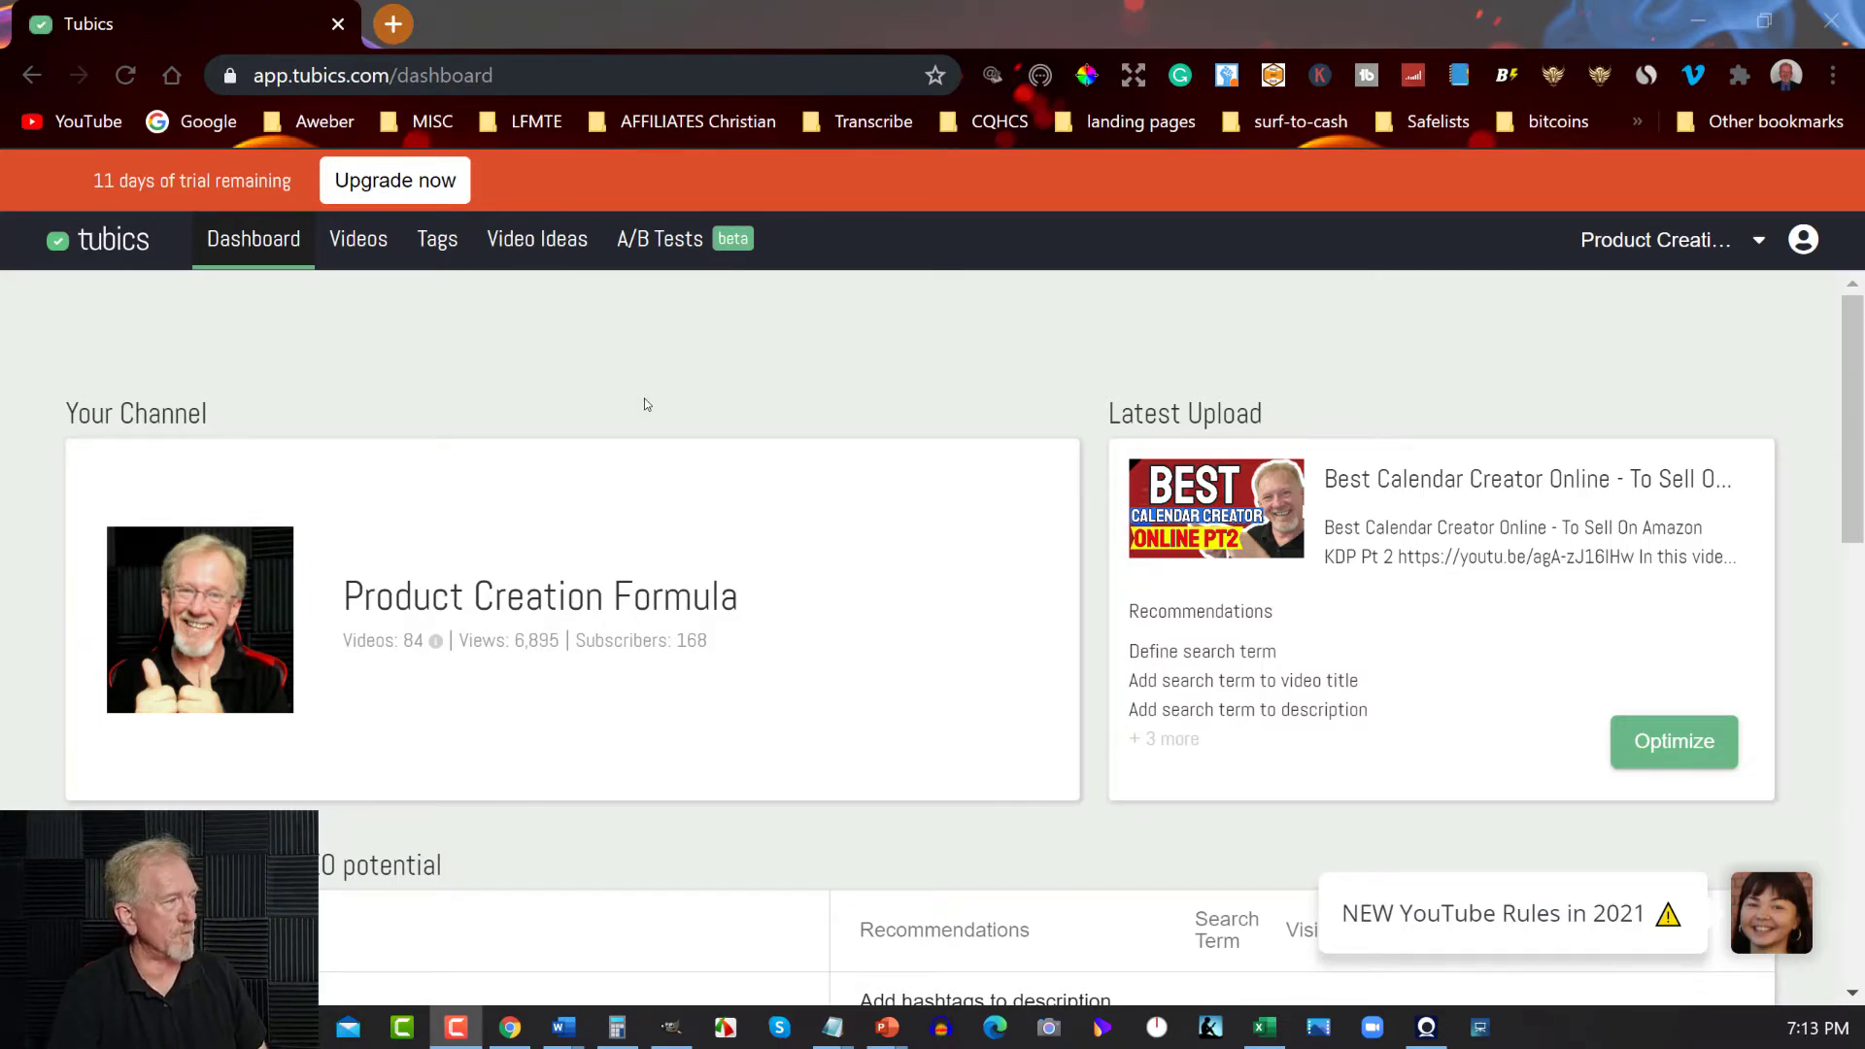
# Highlight the channel's 6,895 views figure in the Your Channel card
pyautogui.scroll(-7, 647, 404)
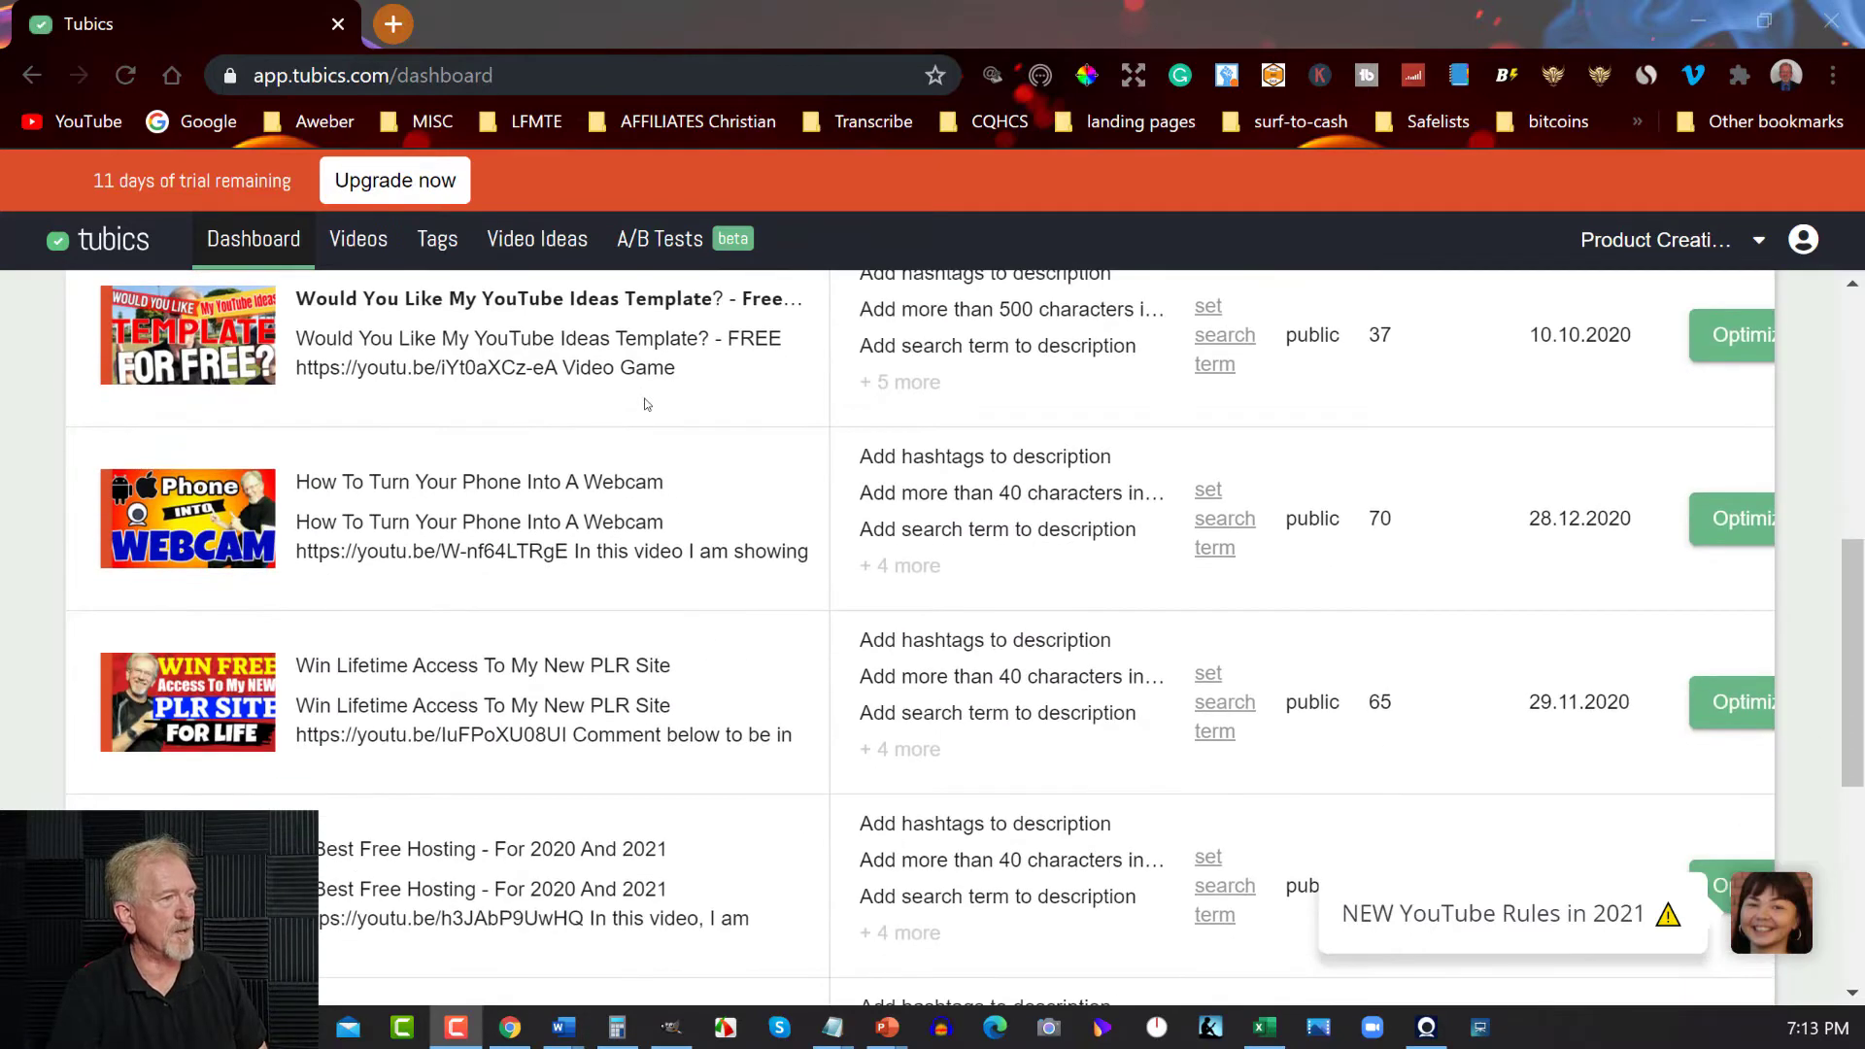
pyautogui.scroll(-2, 646, 404)
pyautogui.scroll(9, 647, 404)
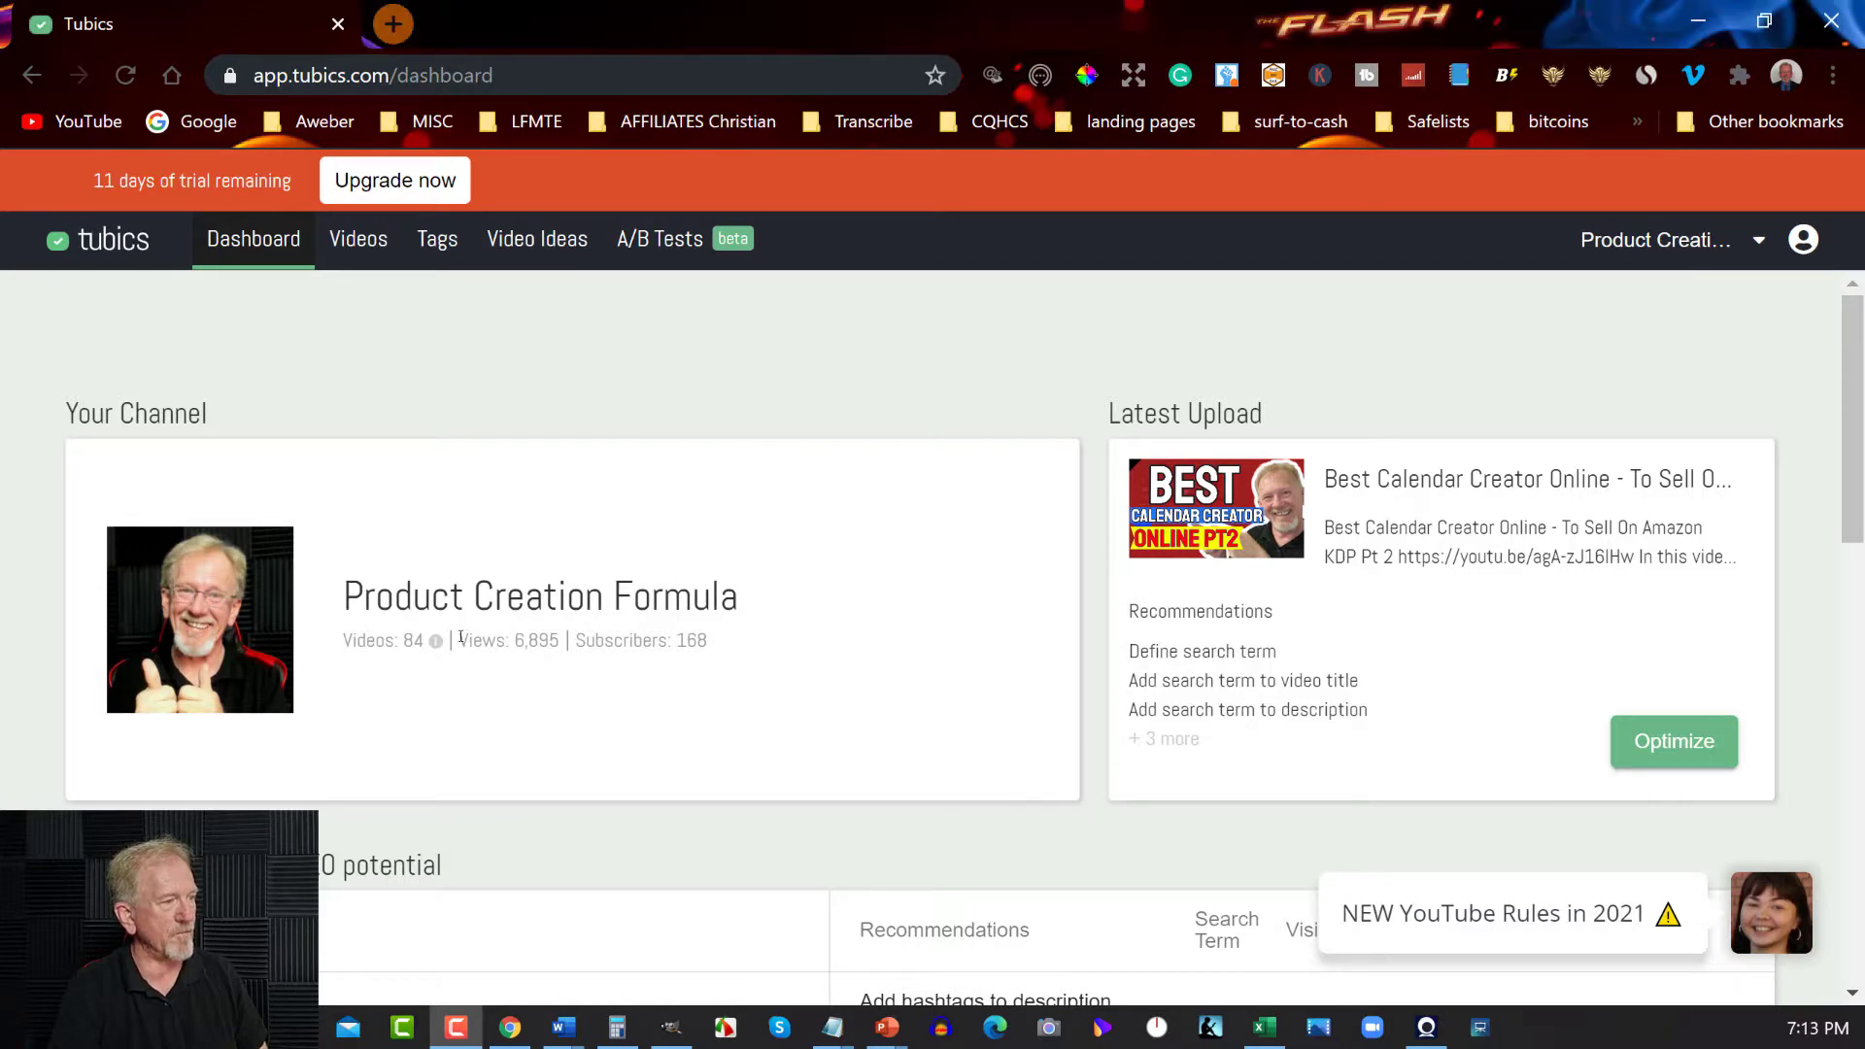
pyautogui.moveTo(460, 639); pyautogui.dragTo(537, 643)
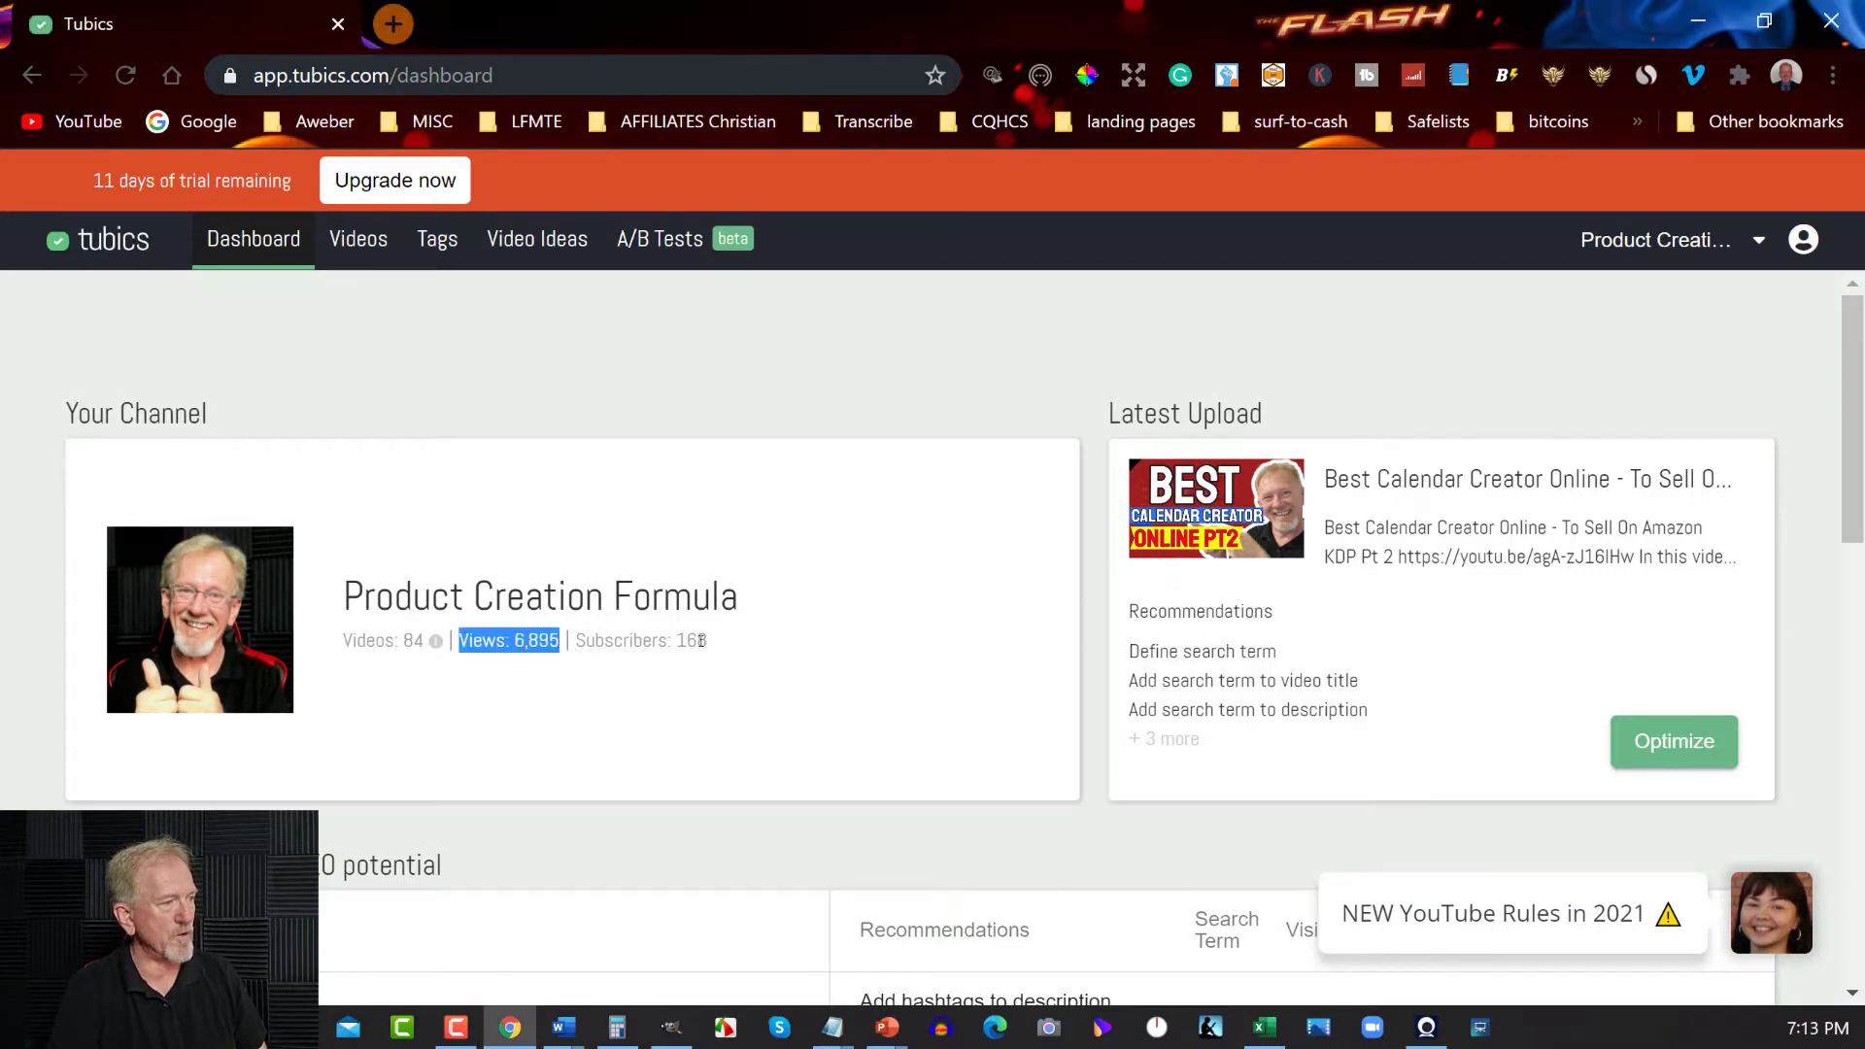
pyautogui.moveTo(677, 640); pyautogui.dragTo(690, 641)
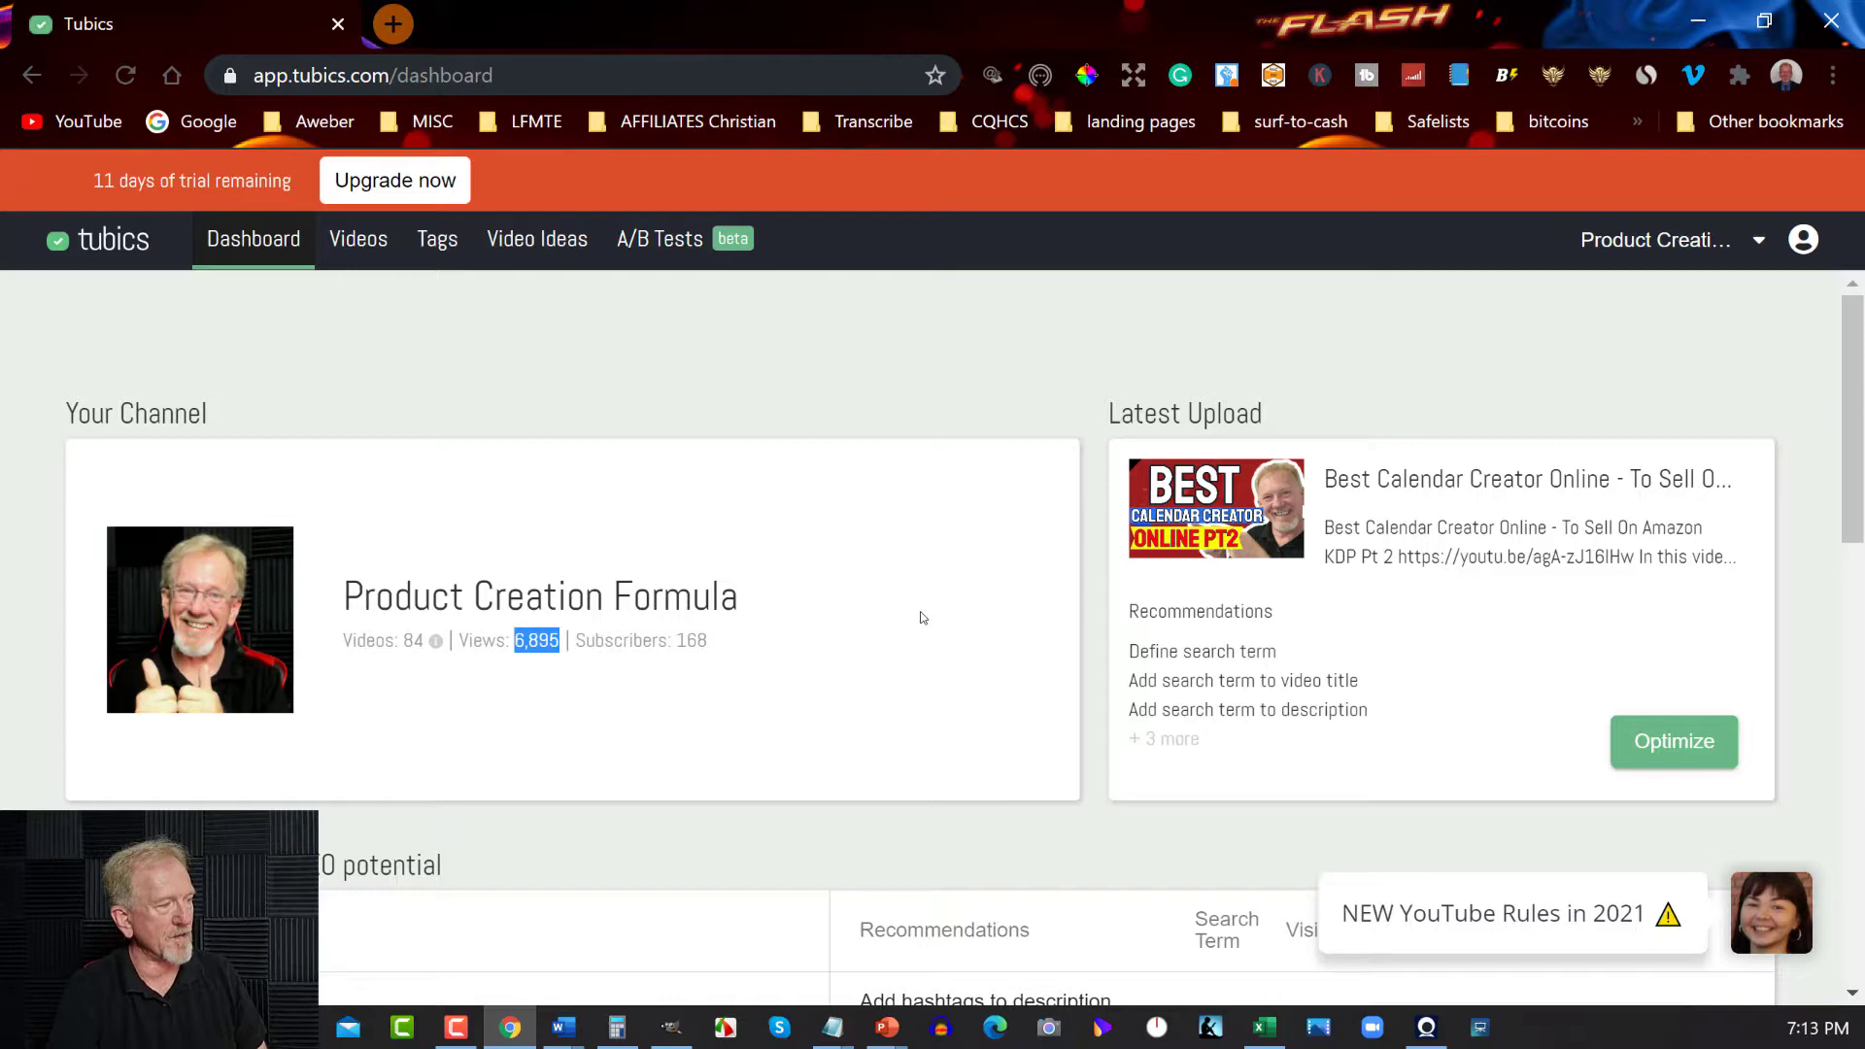
pyautogui.scroll(-5, 923, 618)
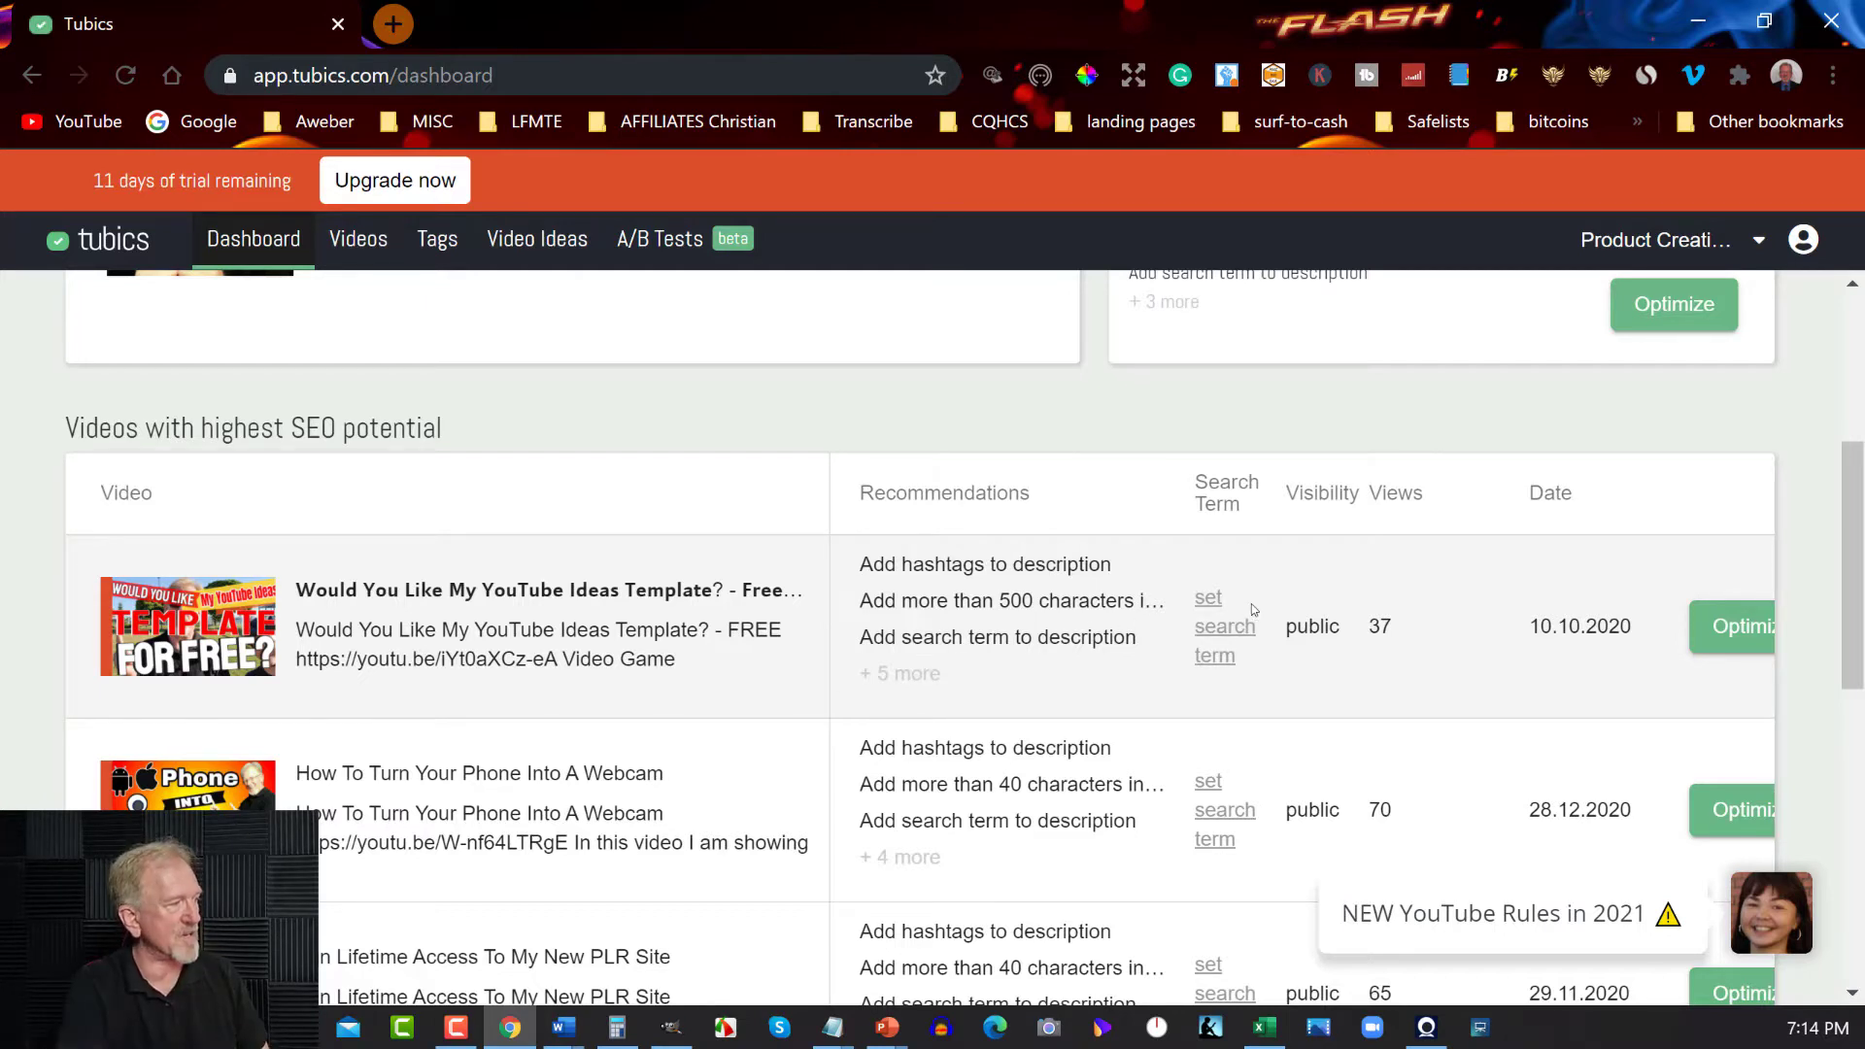
pyautogui.scroll(-3, 913, 515)
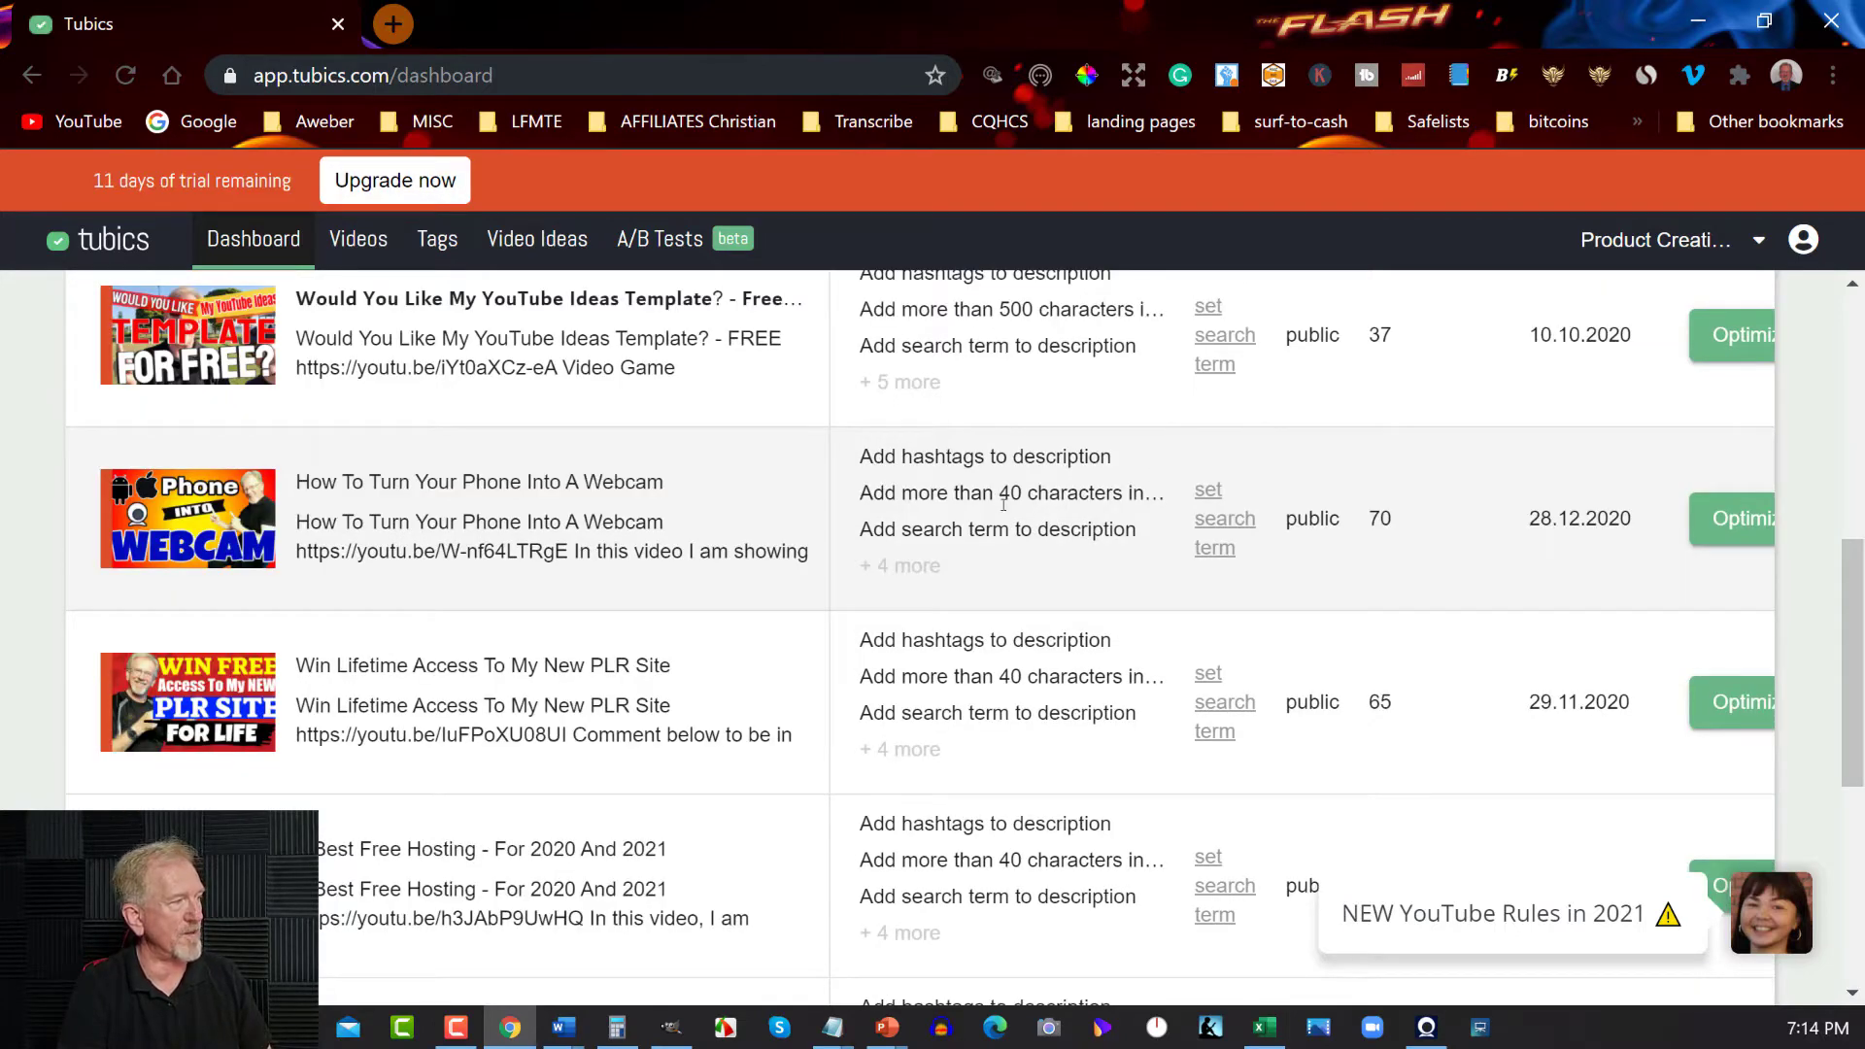
pyautogui.scroll(-5, 1003, 504)
pyautogui.scroll(5, 1003, 504)
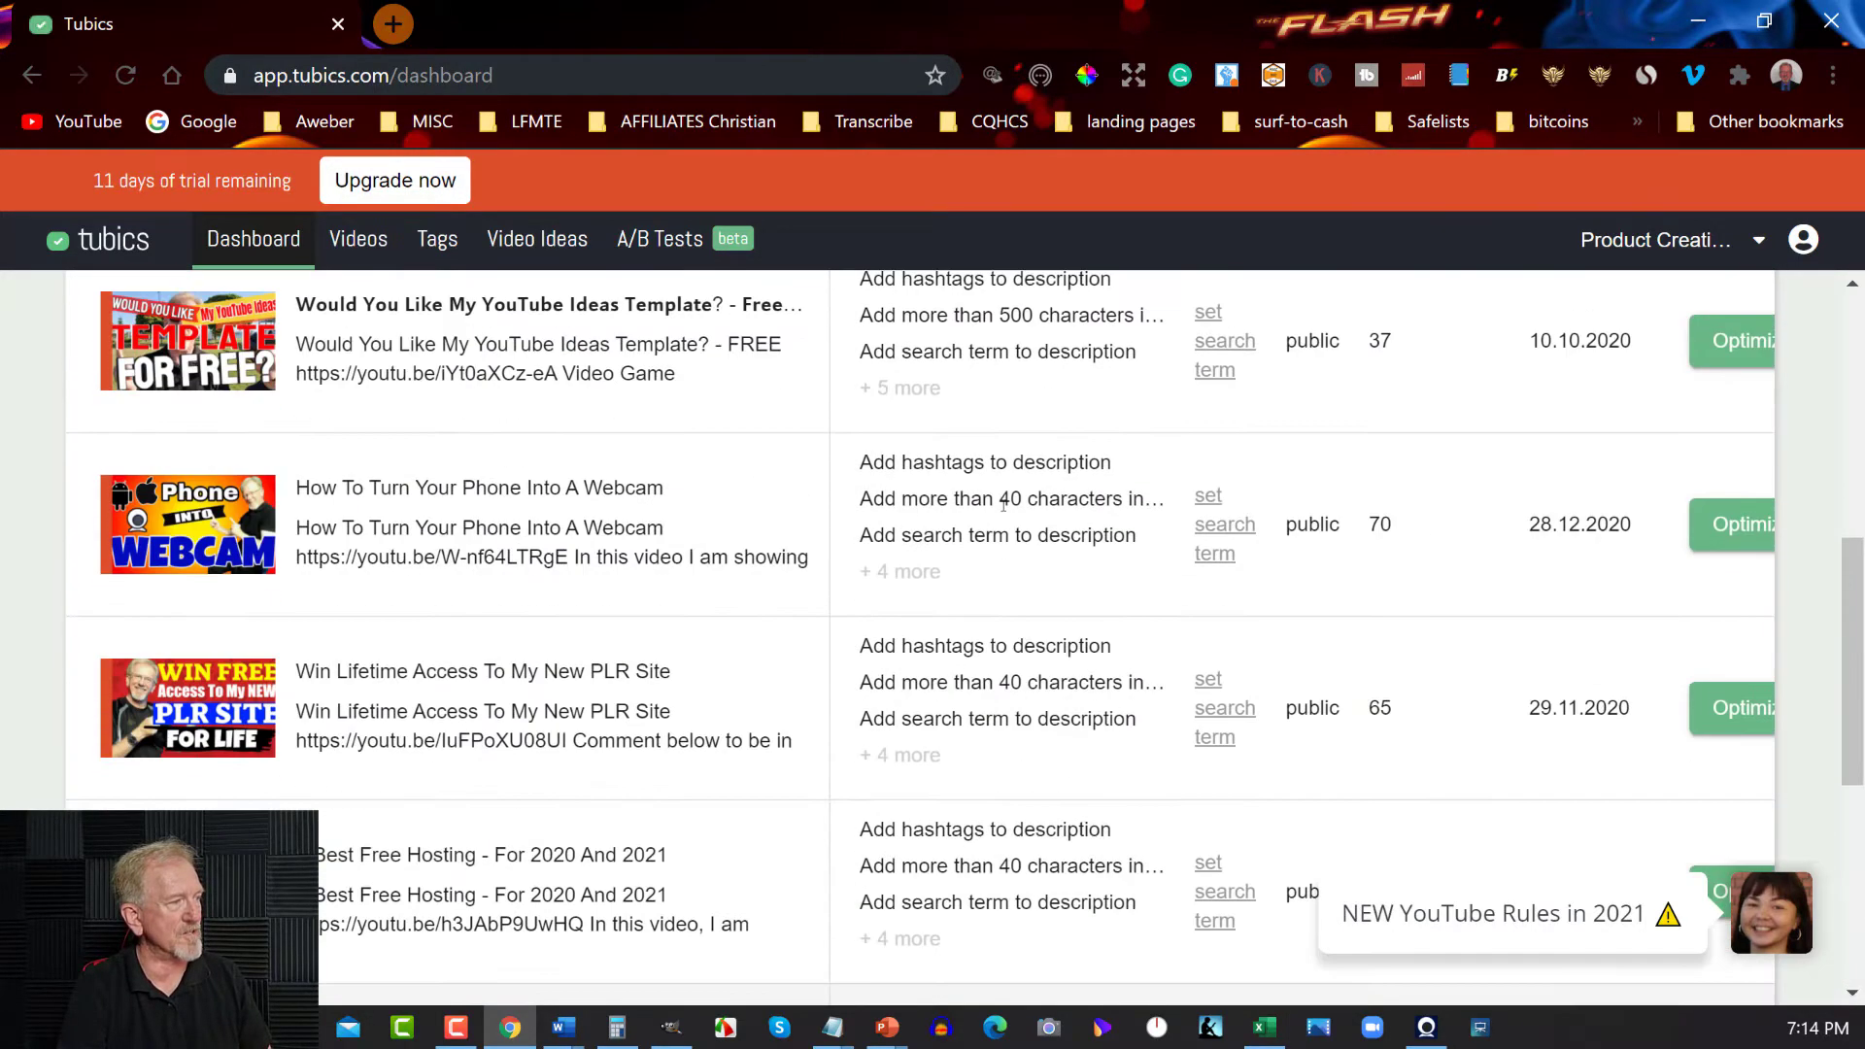
pyautogui.scroll(8, 1003, 504)
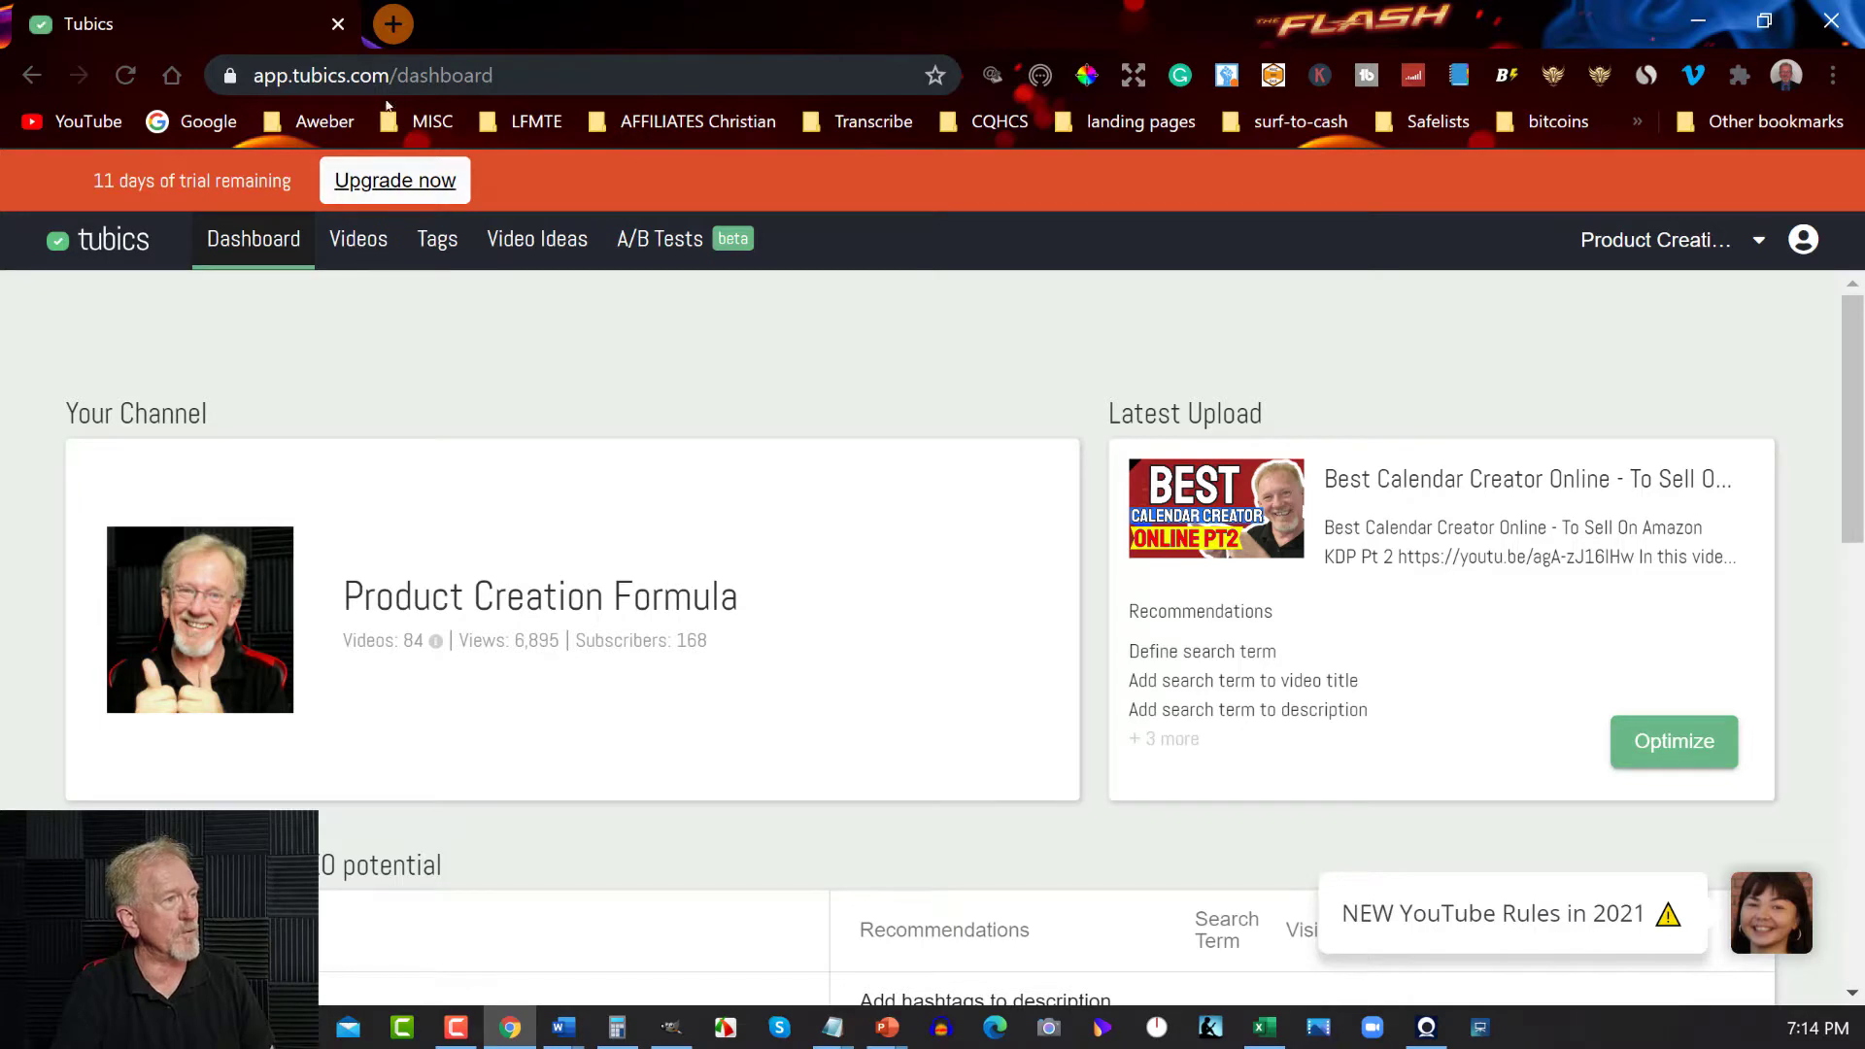
# Browse the channel's Videos page and the Tags generator page
pyautogui.click(364, 242)
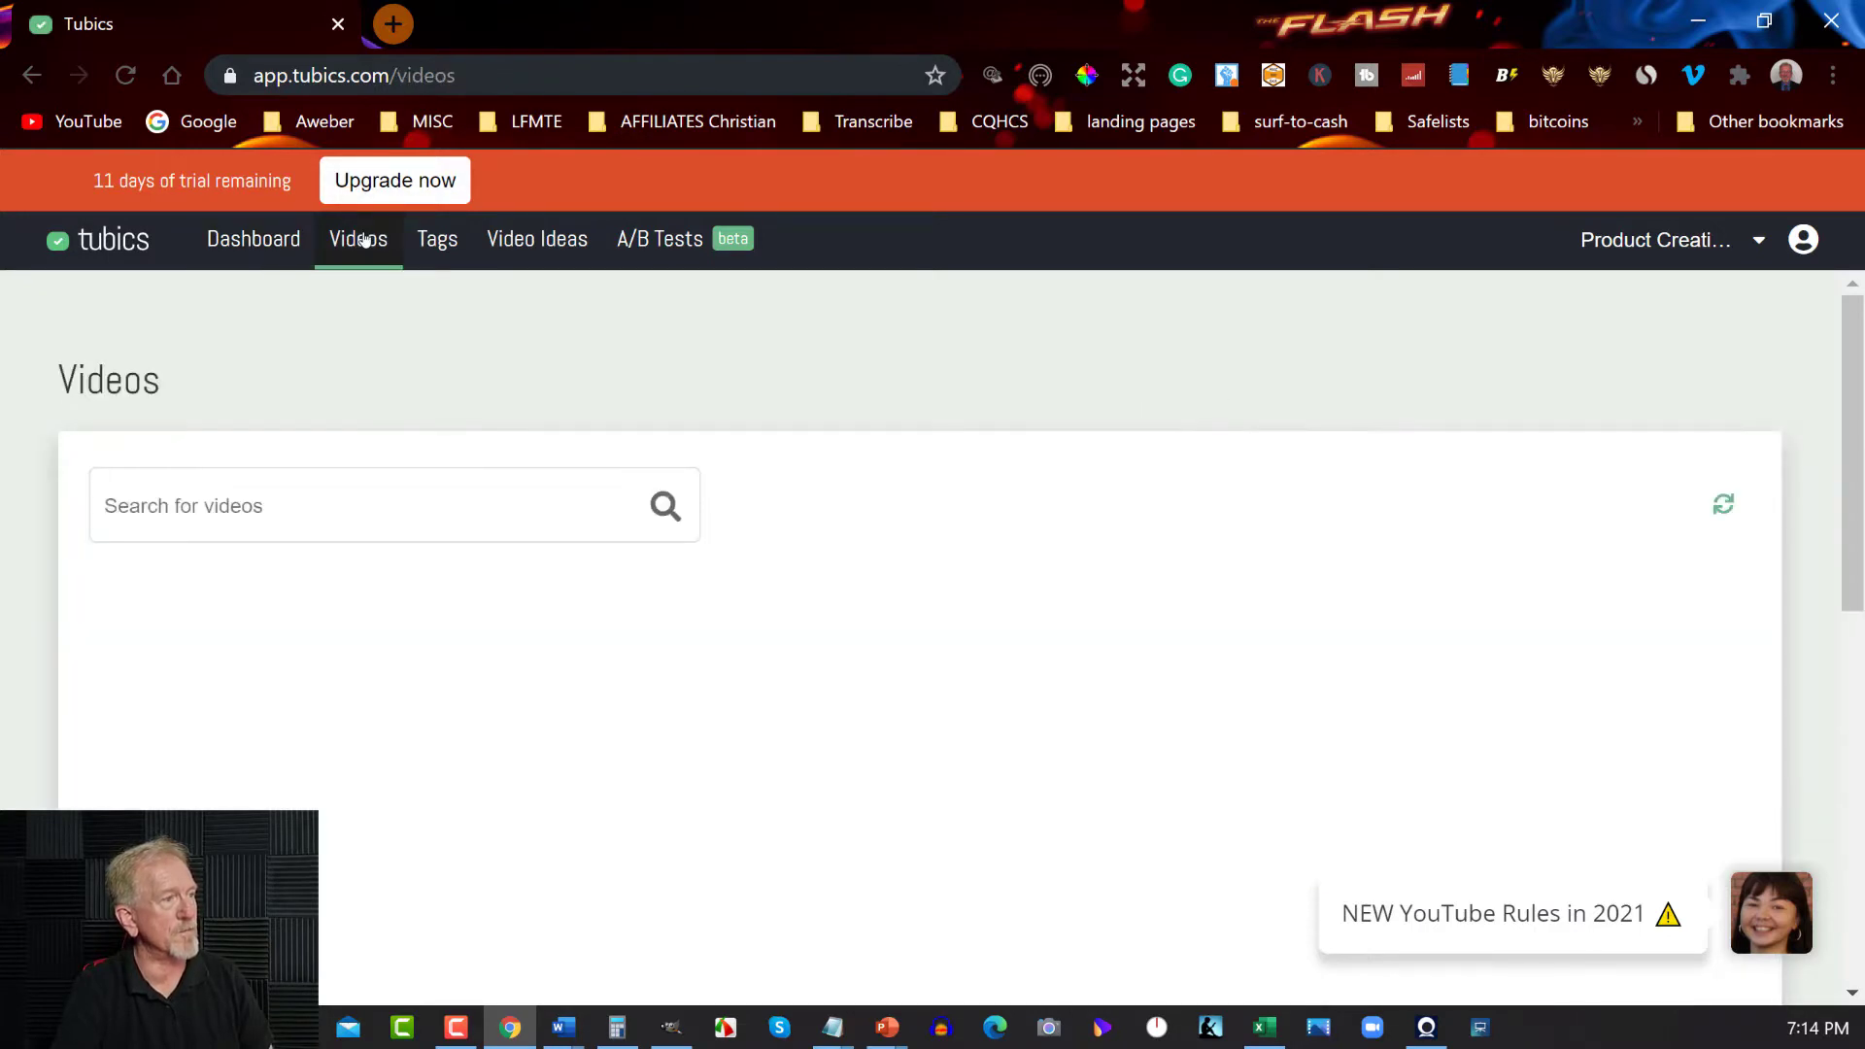
pyautogui.click(271, 501)
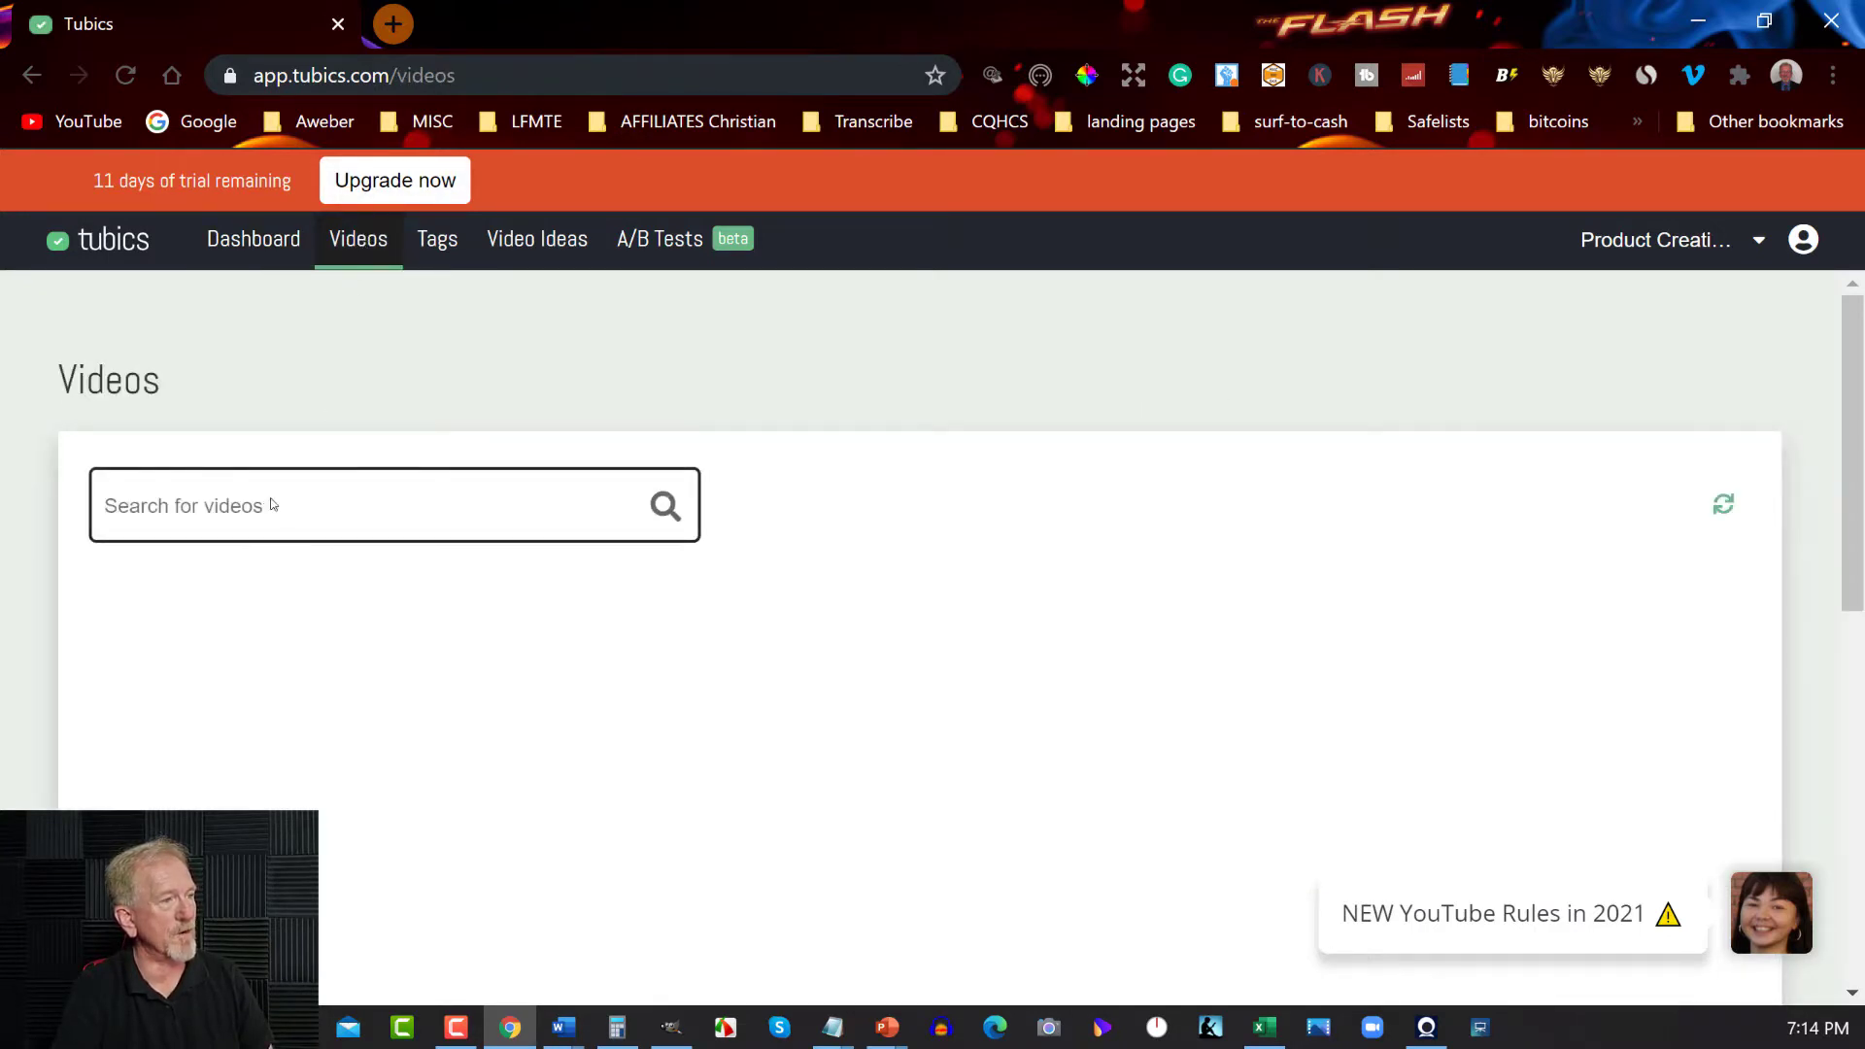
pyautogui.click(374, 241)
pyautogui.click(445, 246)
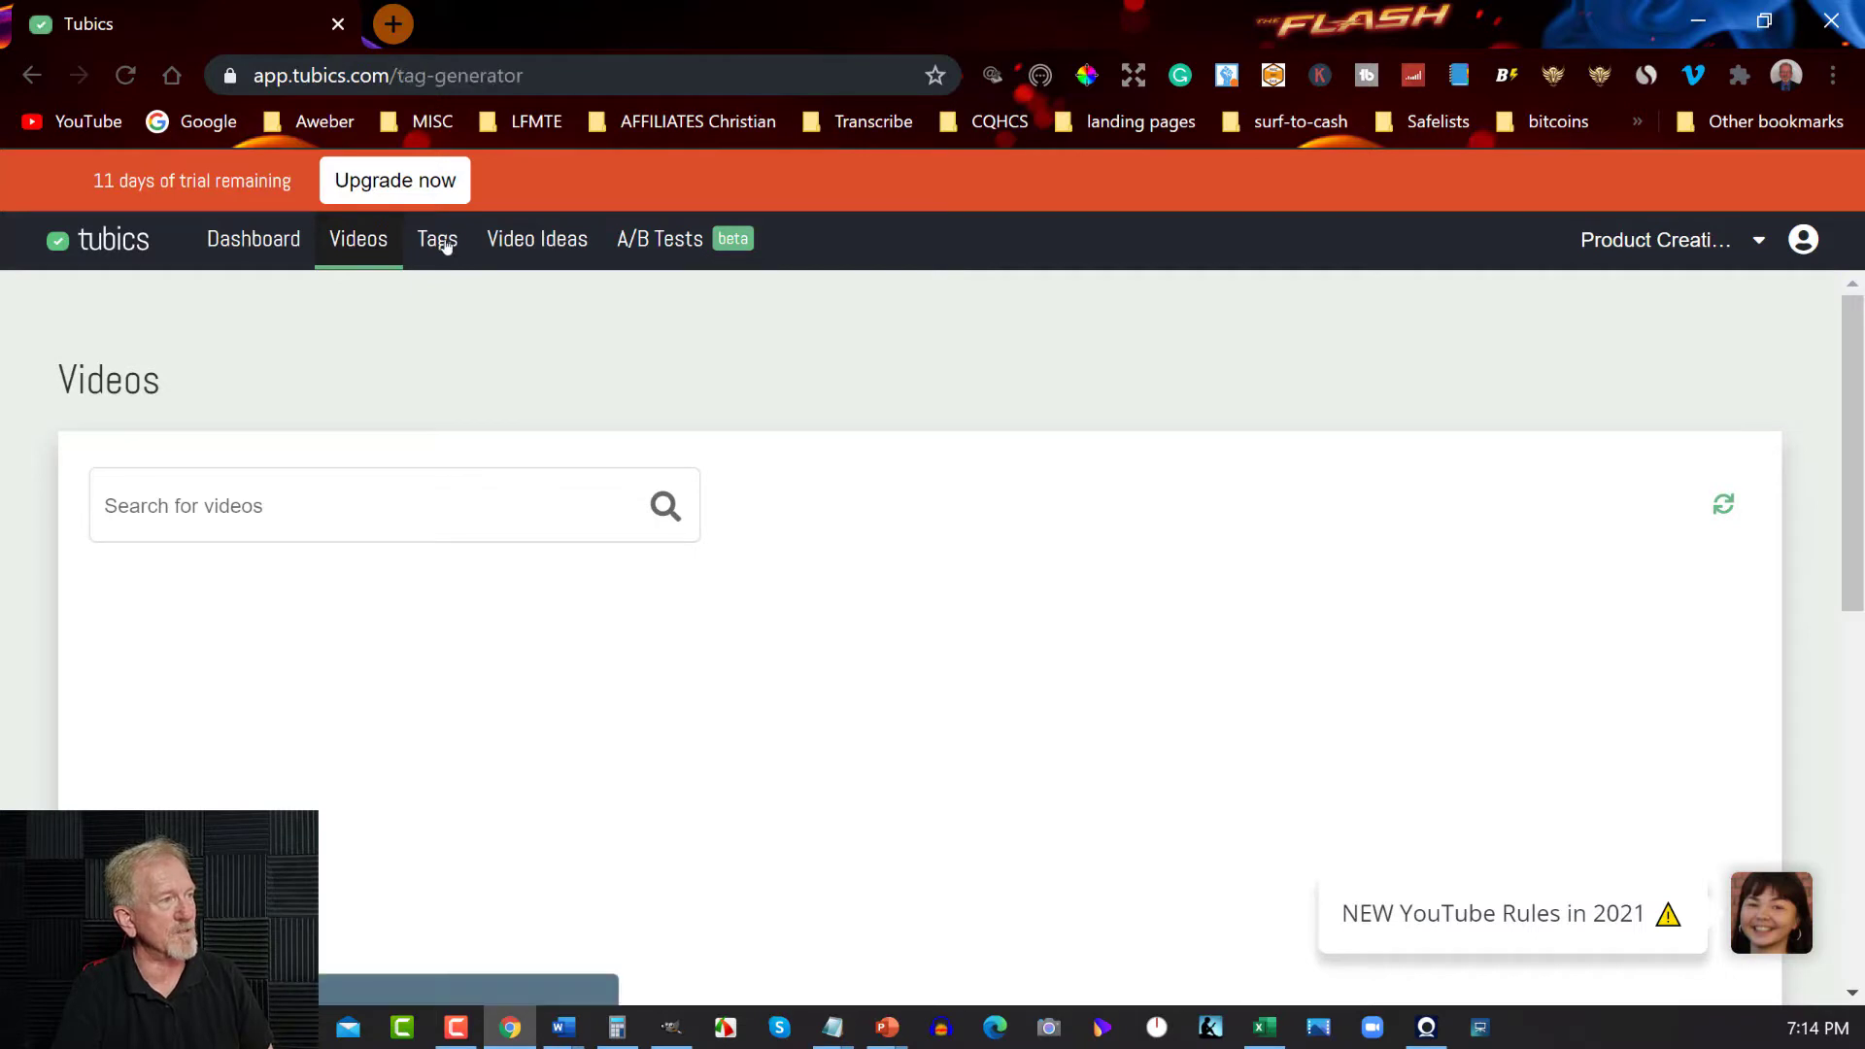
# Go to Video Ideas and focus its empty keyword search box
pyautogui.click(532, 241)
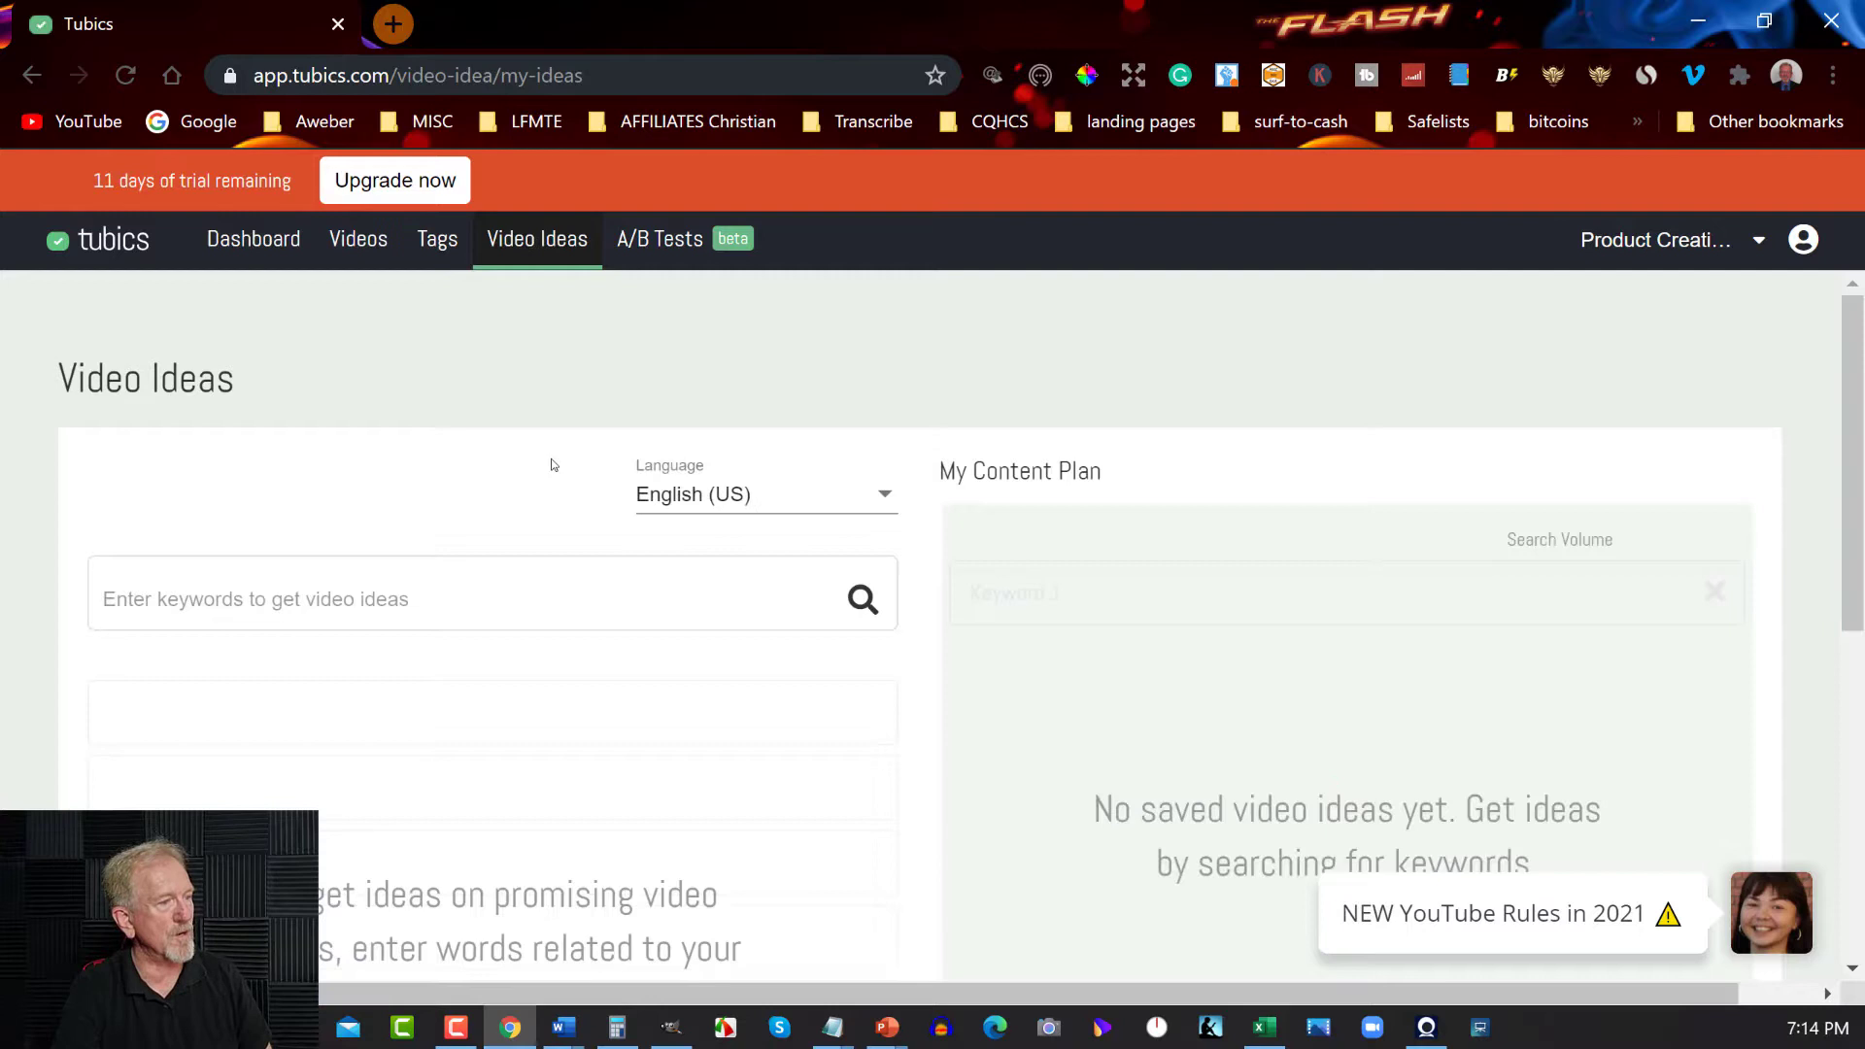
pyautogui.scroll(-6, 551, 465)
pyautogui.scroll(6, 551, 464)
pyautogui.click(446, 609)
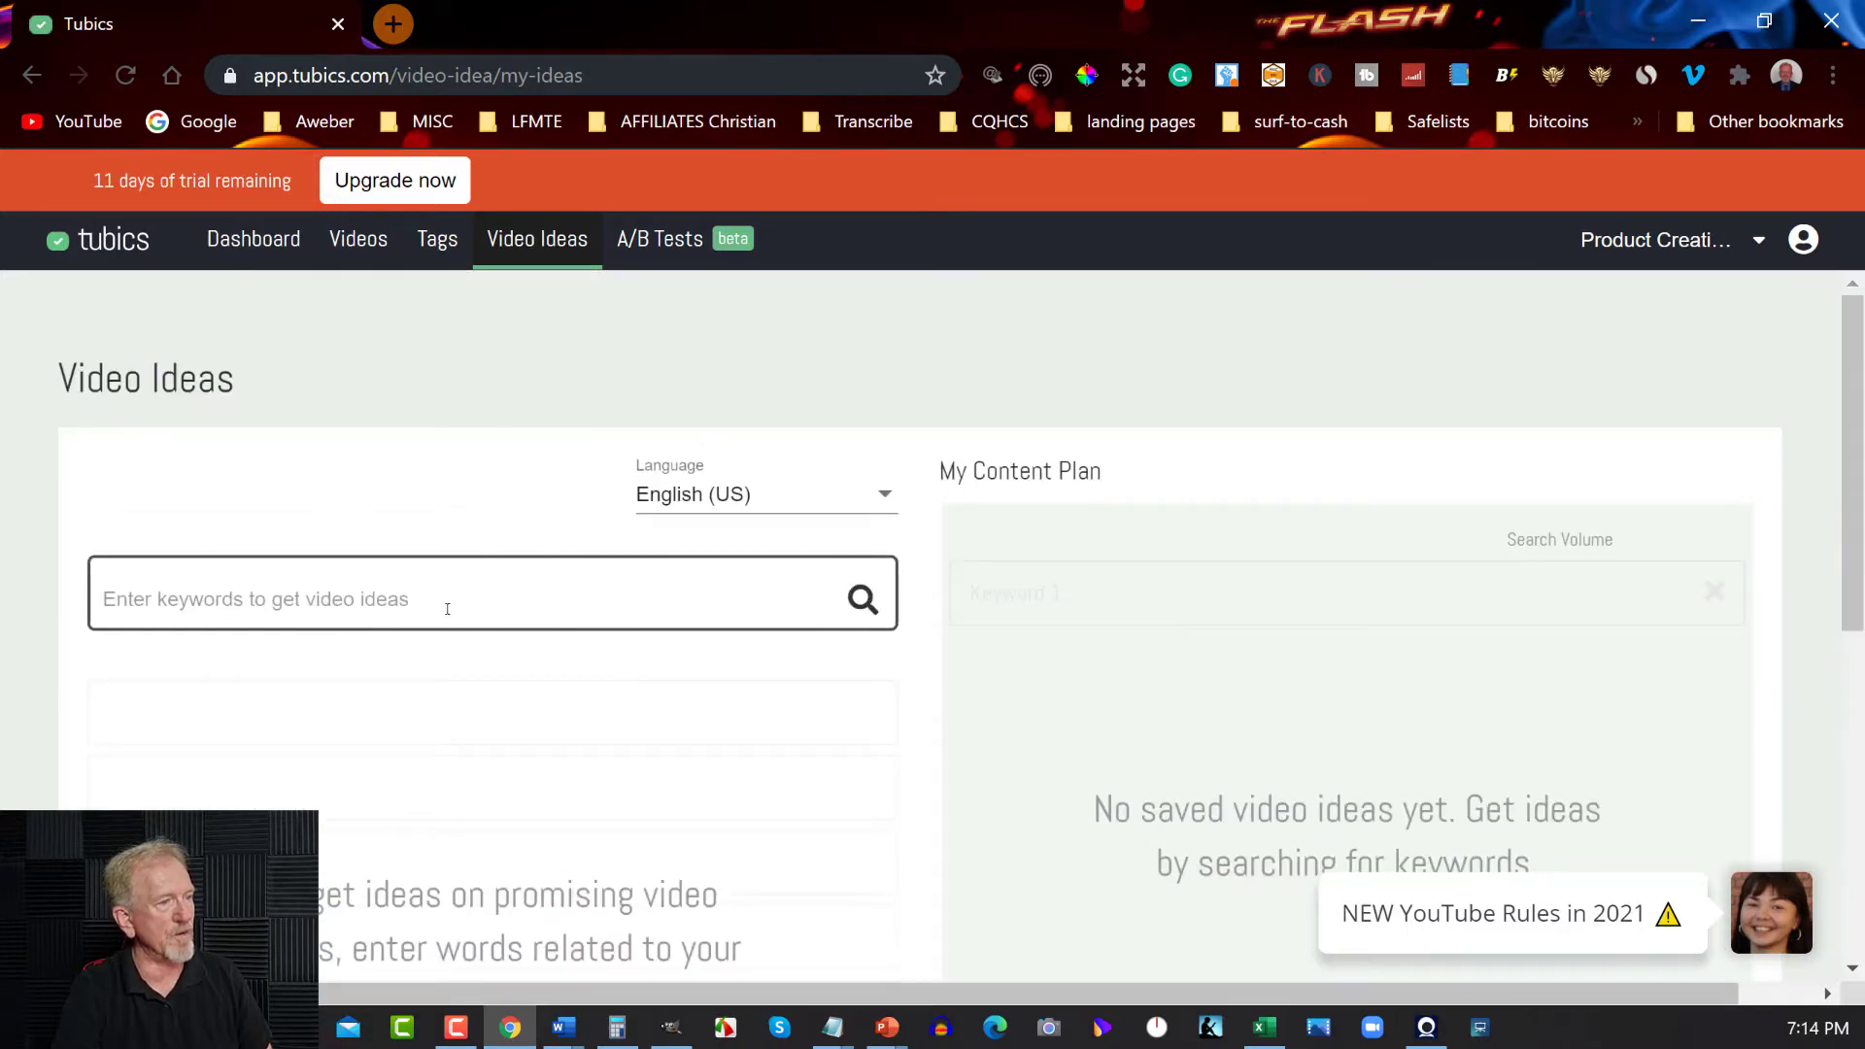
pyautogui.click(367, 589)
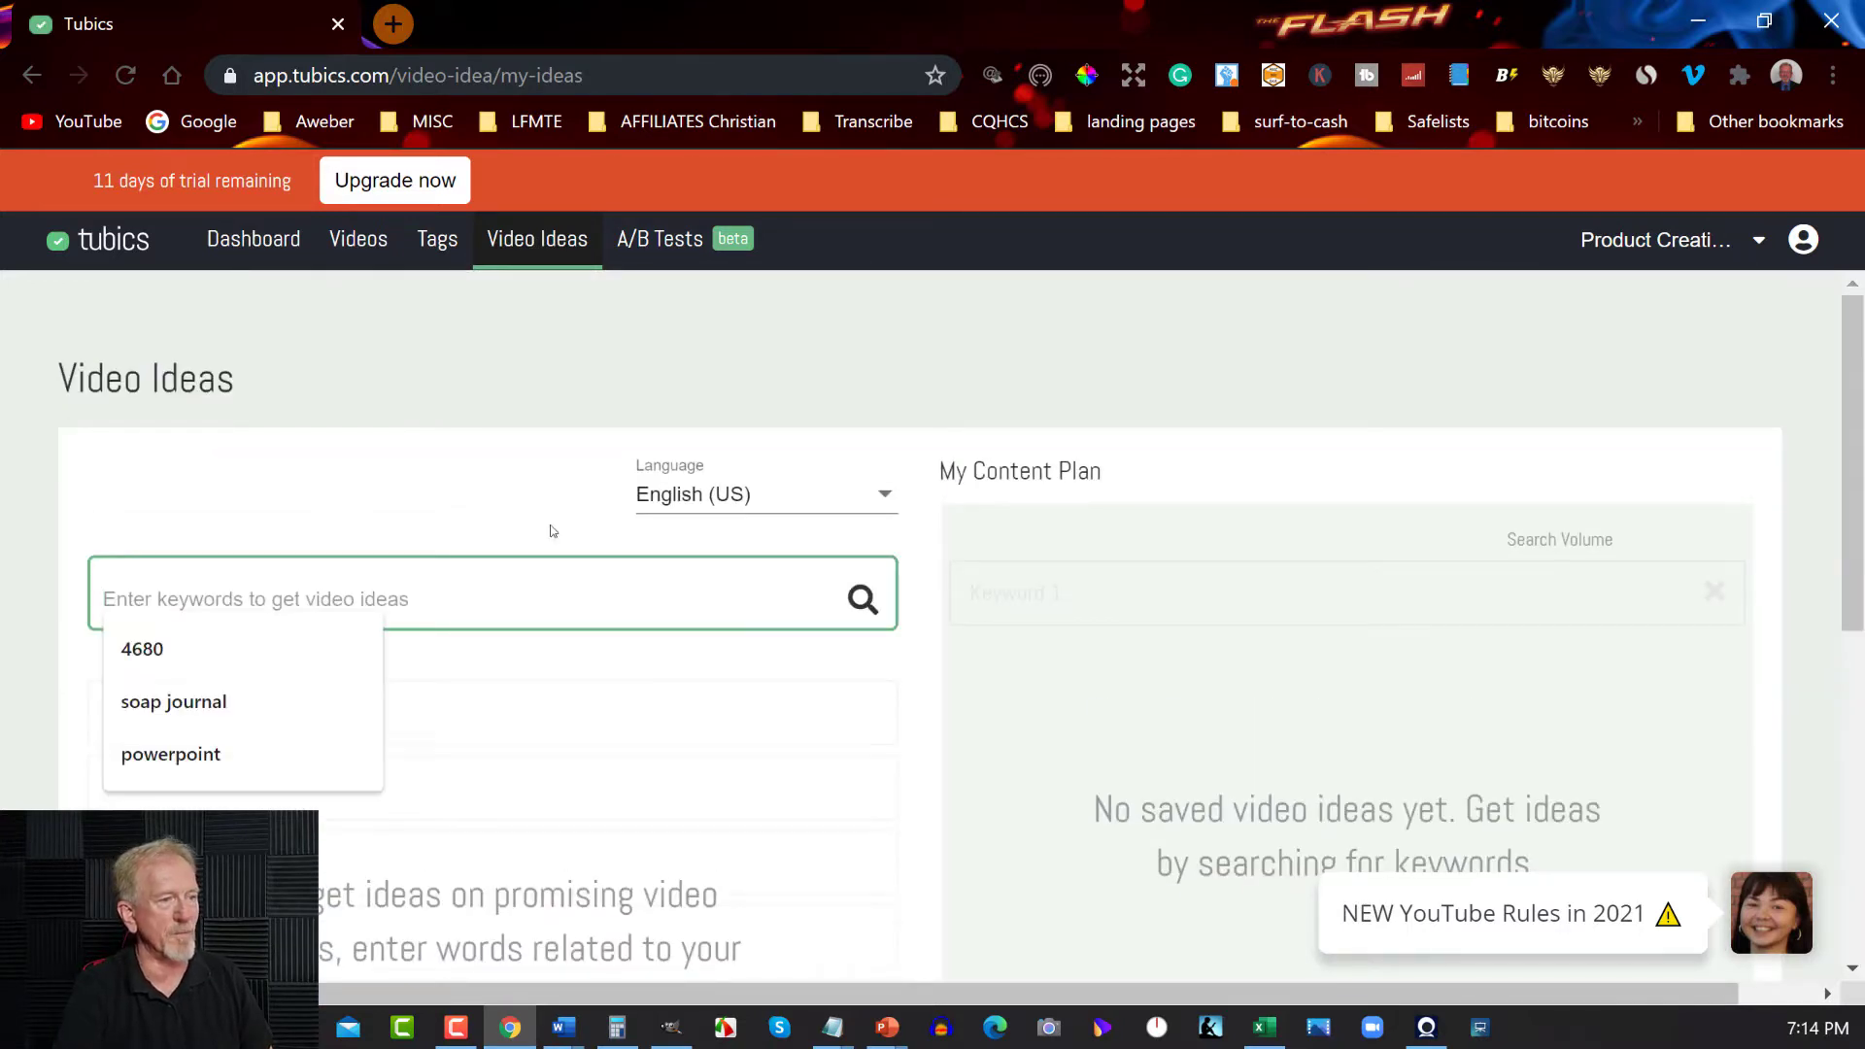
pyautogui.click(433, 460)
pyautogui.click(388, 573)
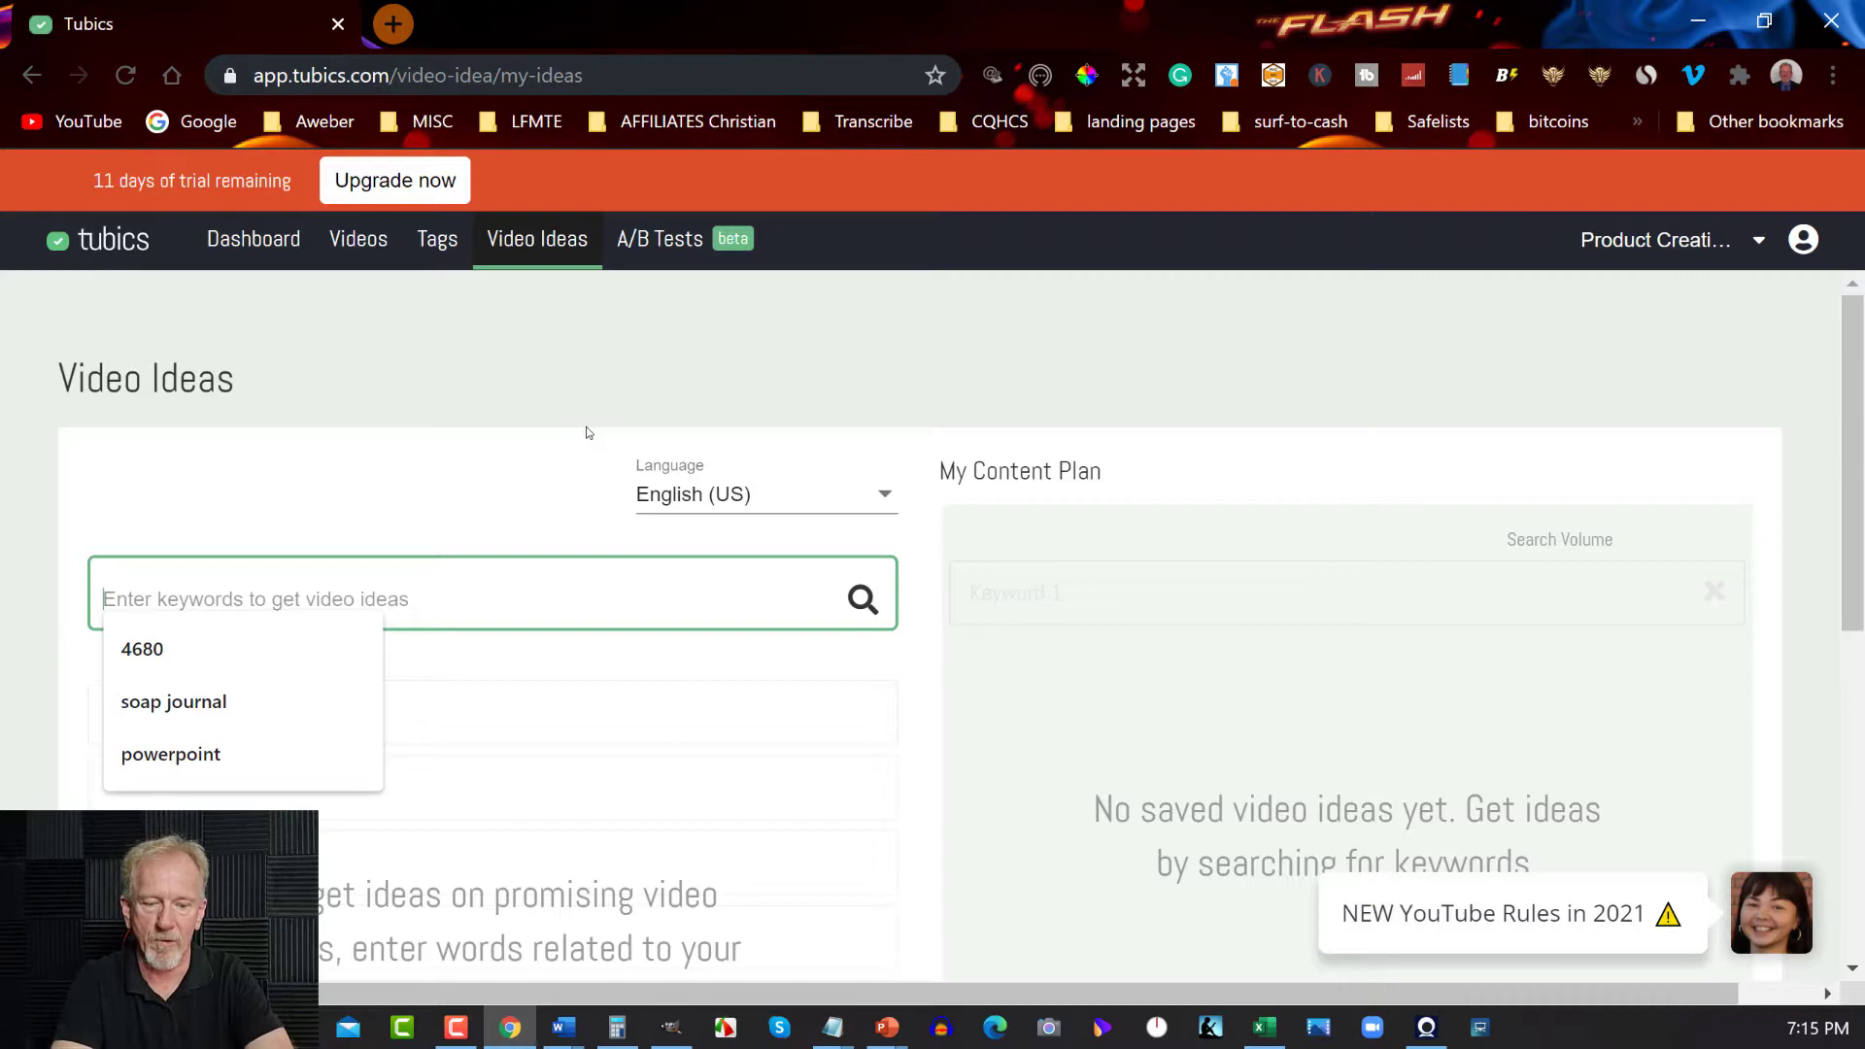
# Search video ideas for 'Product Creation' and scroll through results like product creation at 1.3k
pyautogui.write('Product')
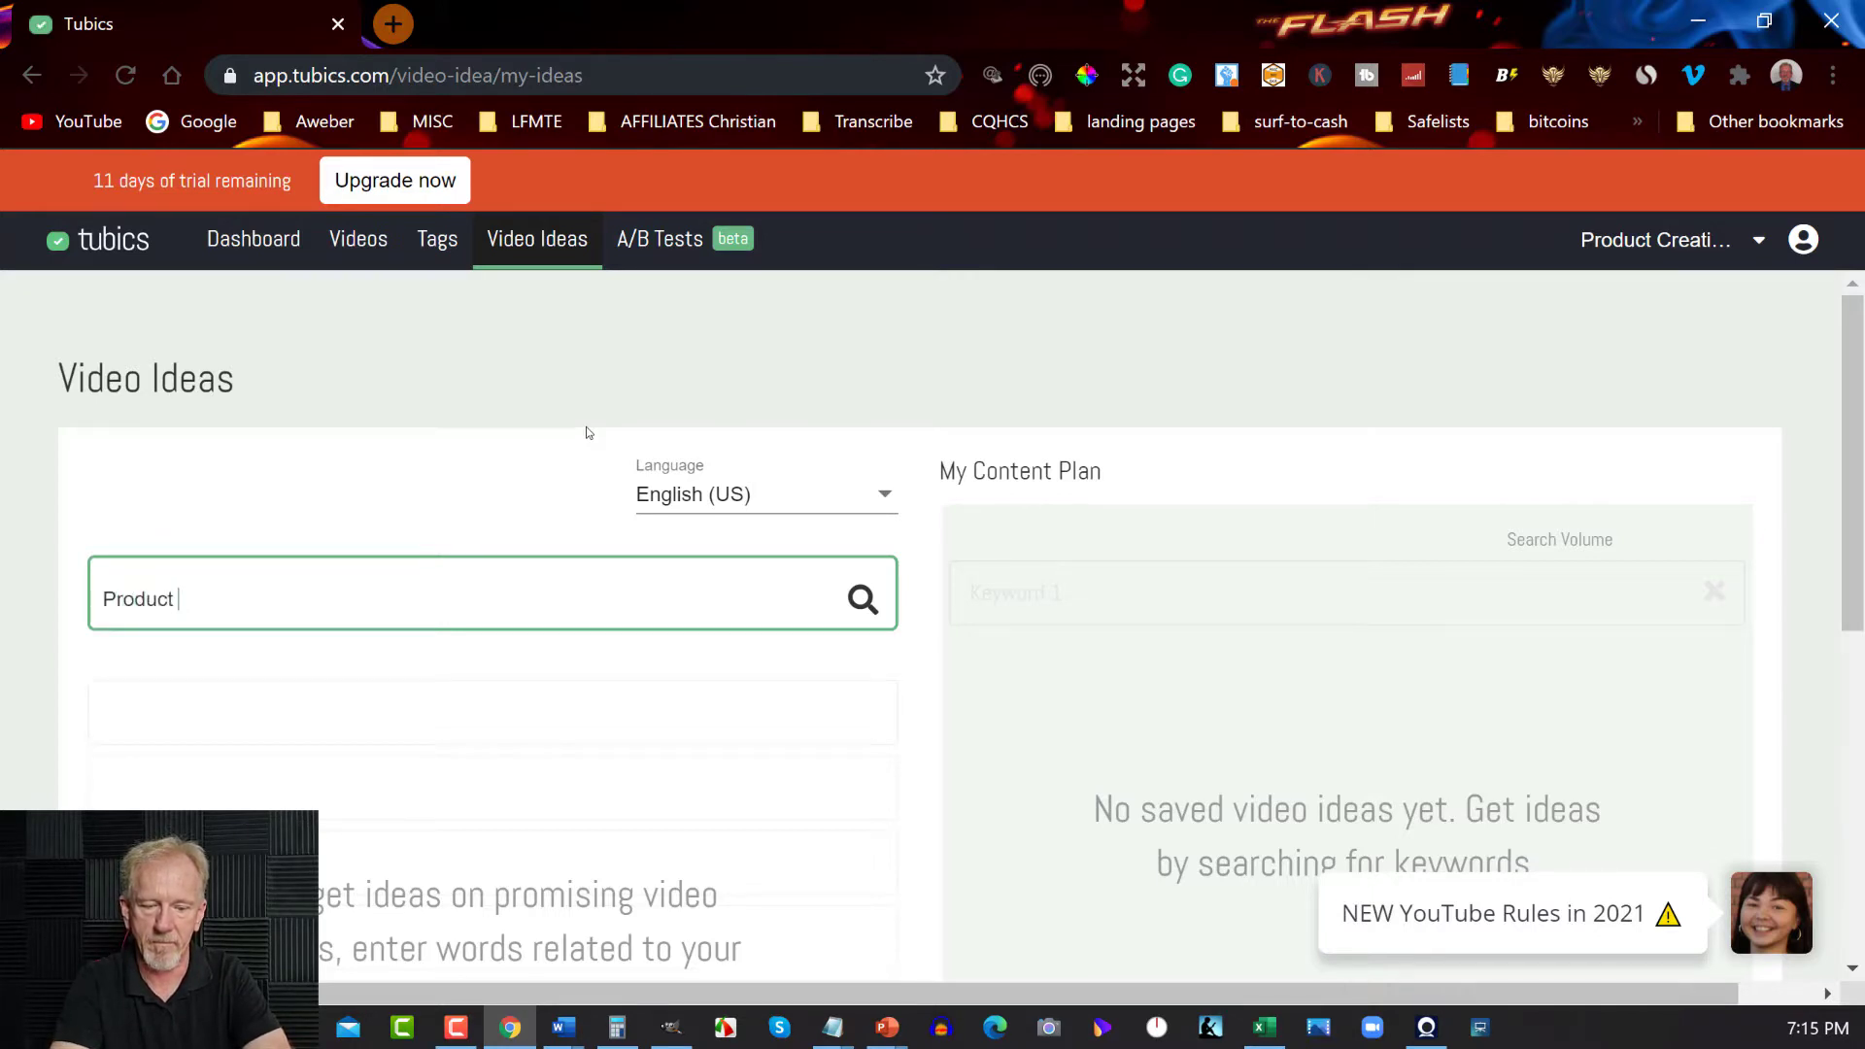
pyautogui.write(' Creation')
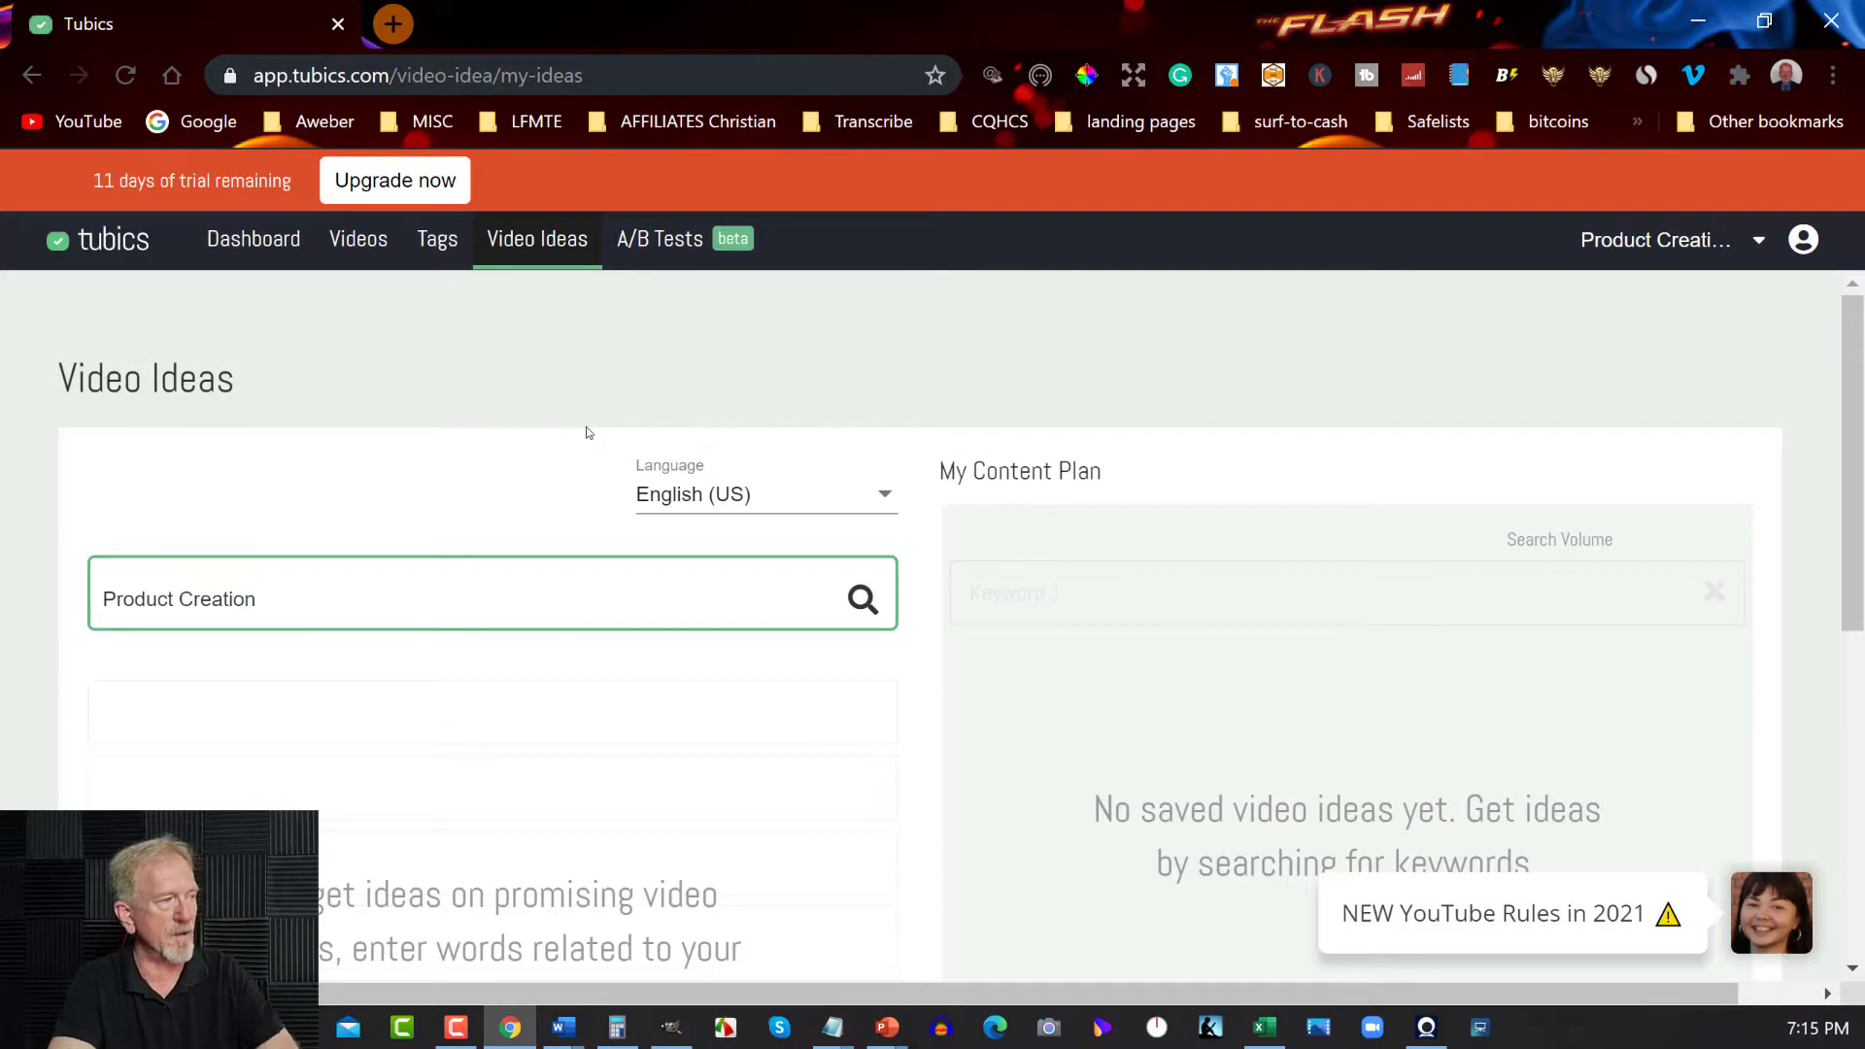
pyautogui.press('Return')
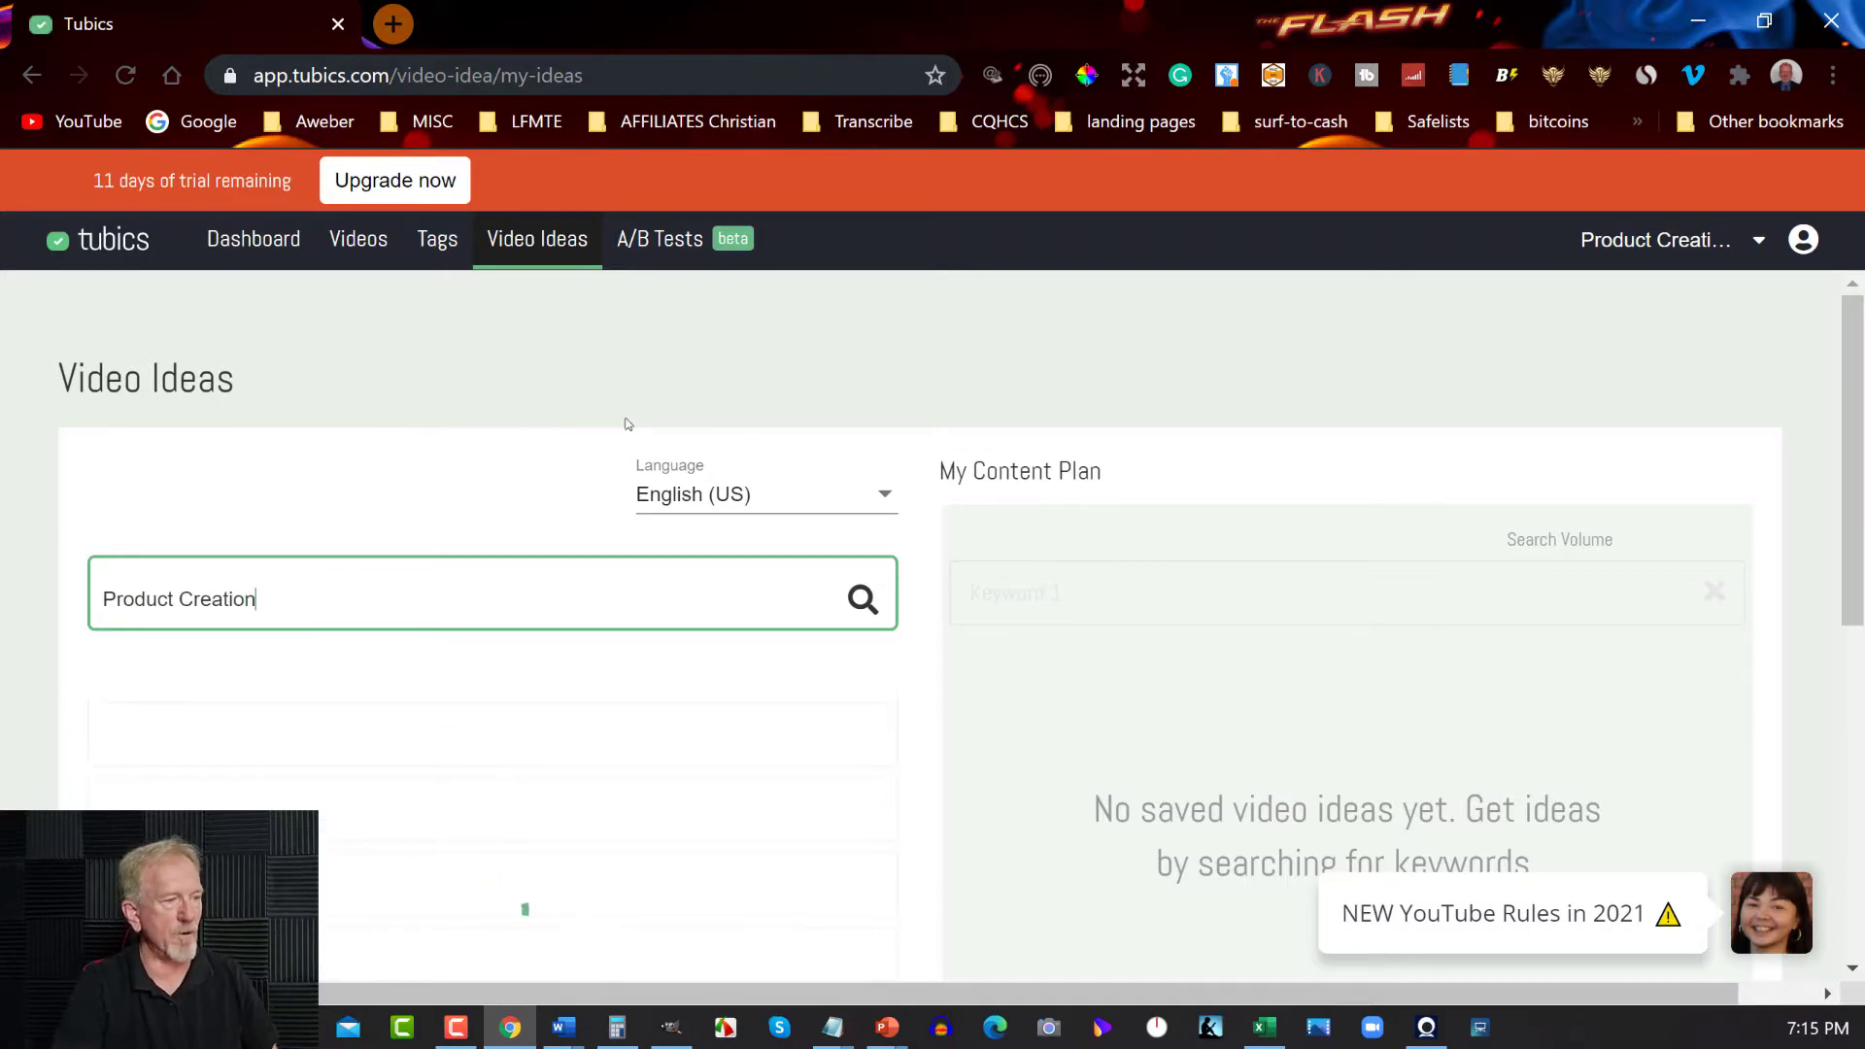
pyautogui.scroll(-3, 538, 592)
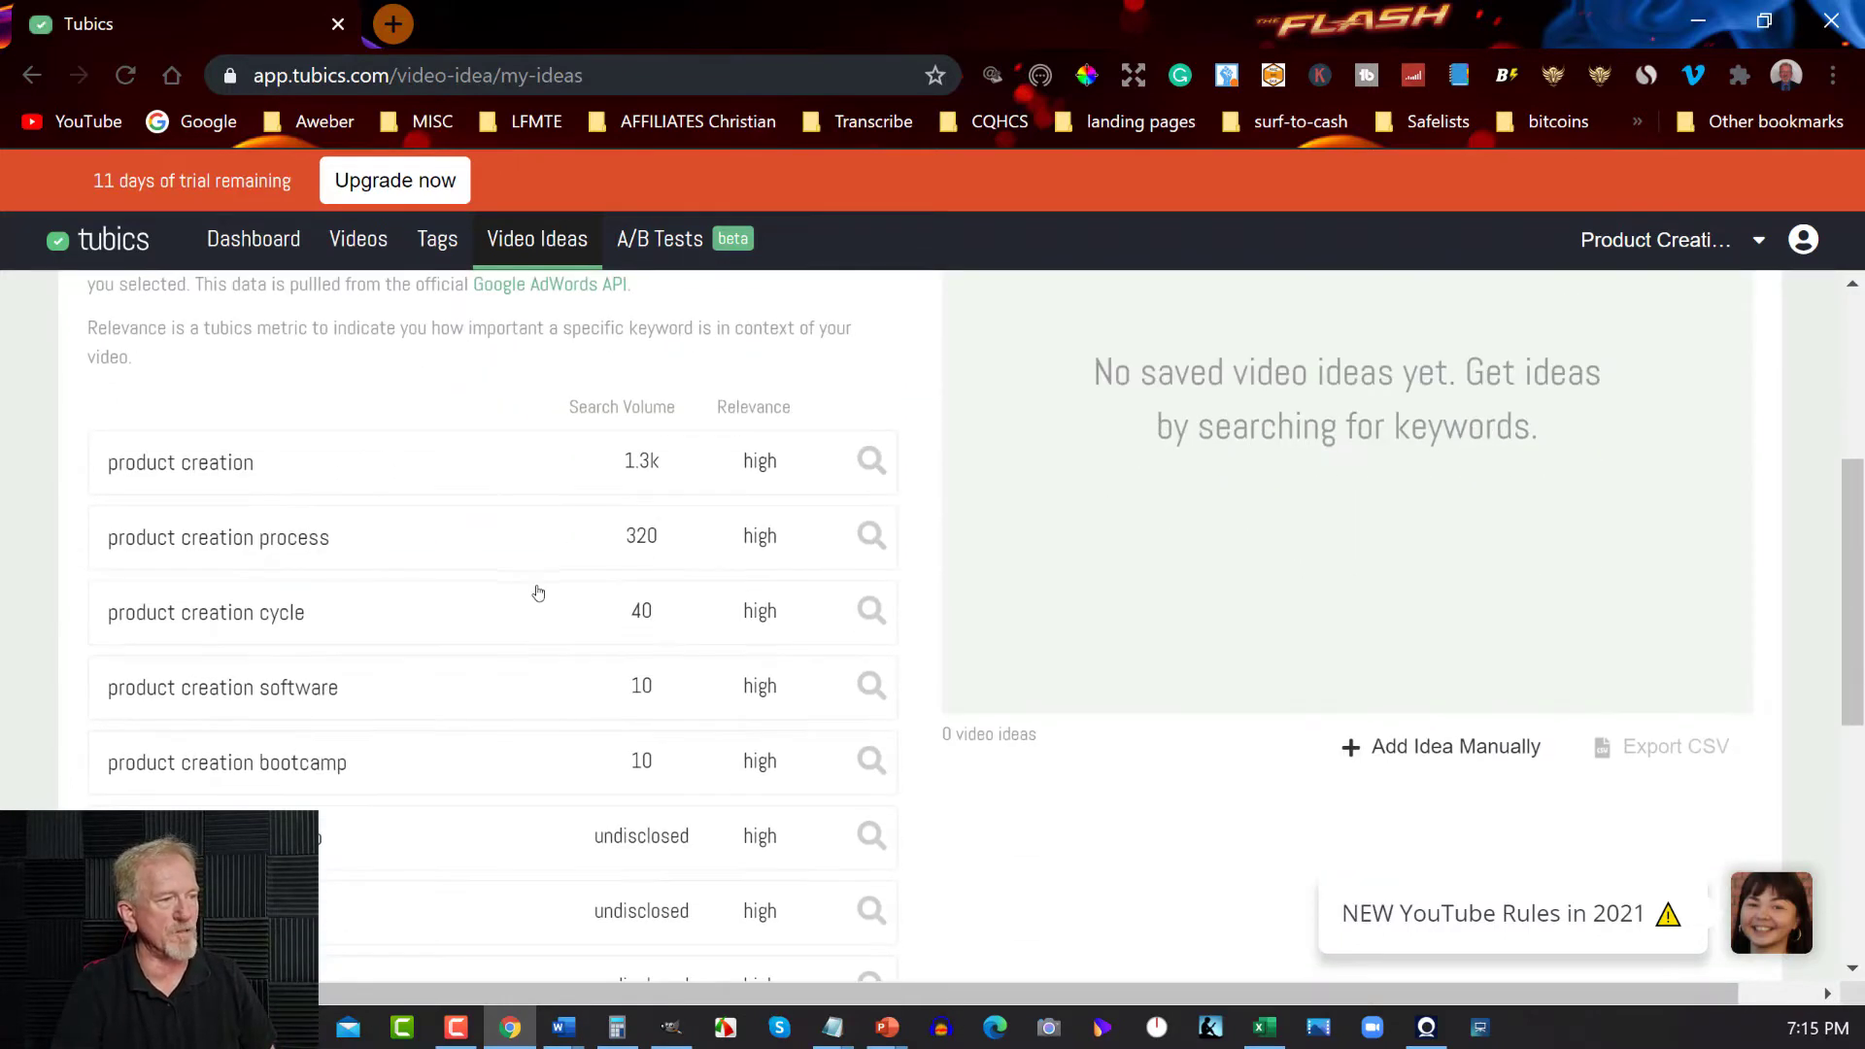
pyautogui.scroll(-3, 207, 645)
pyautogui.scroll(-3, 211, 646)
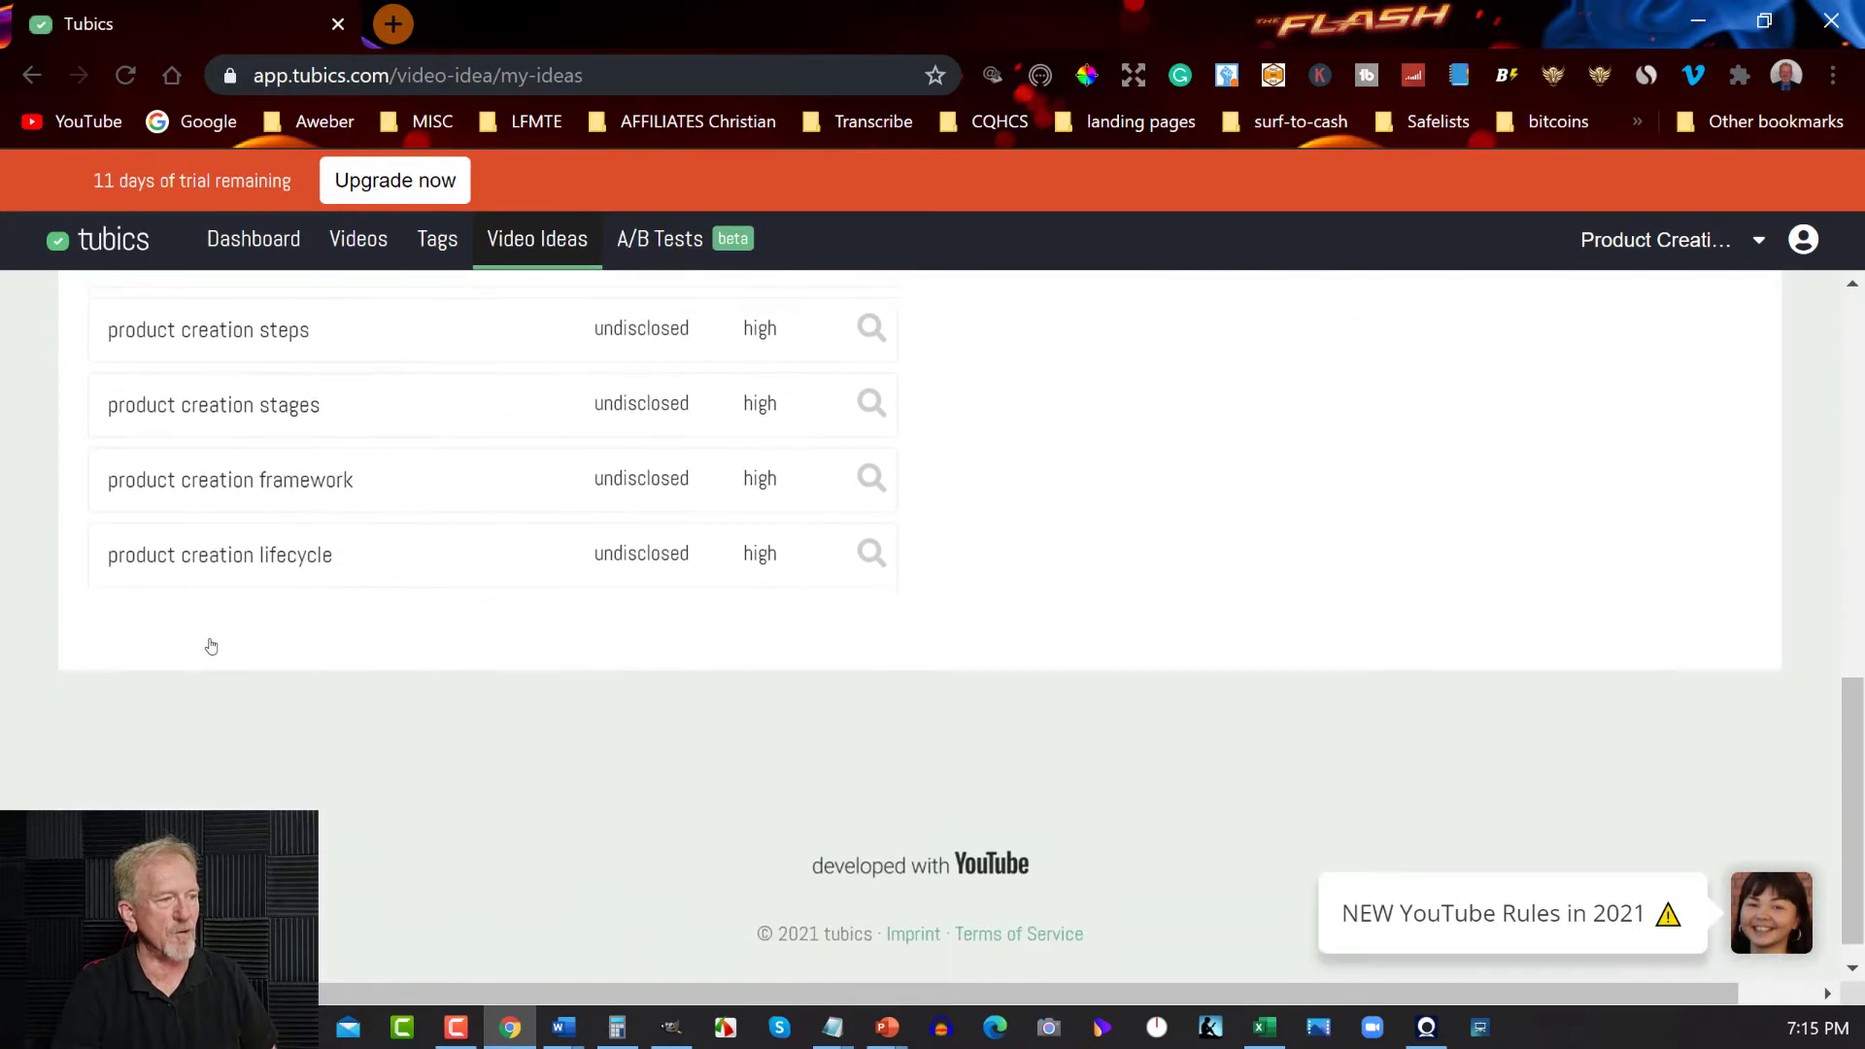
pyautogui.scroll(6, 211, 646)
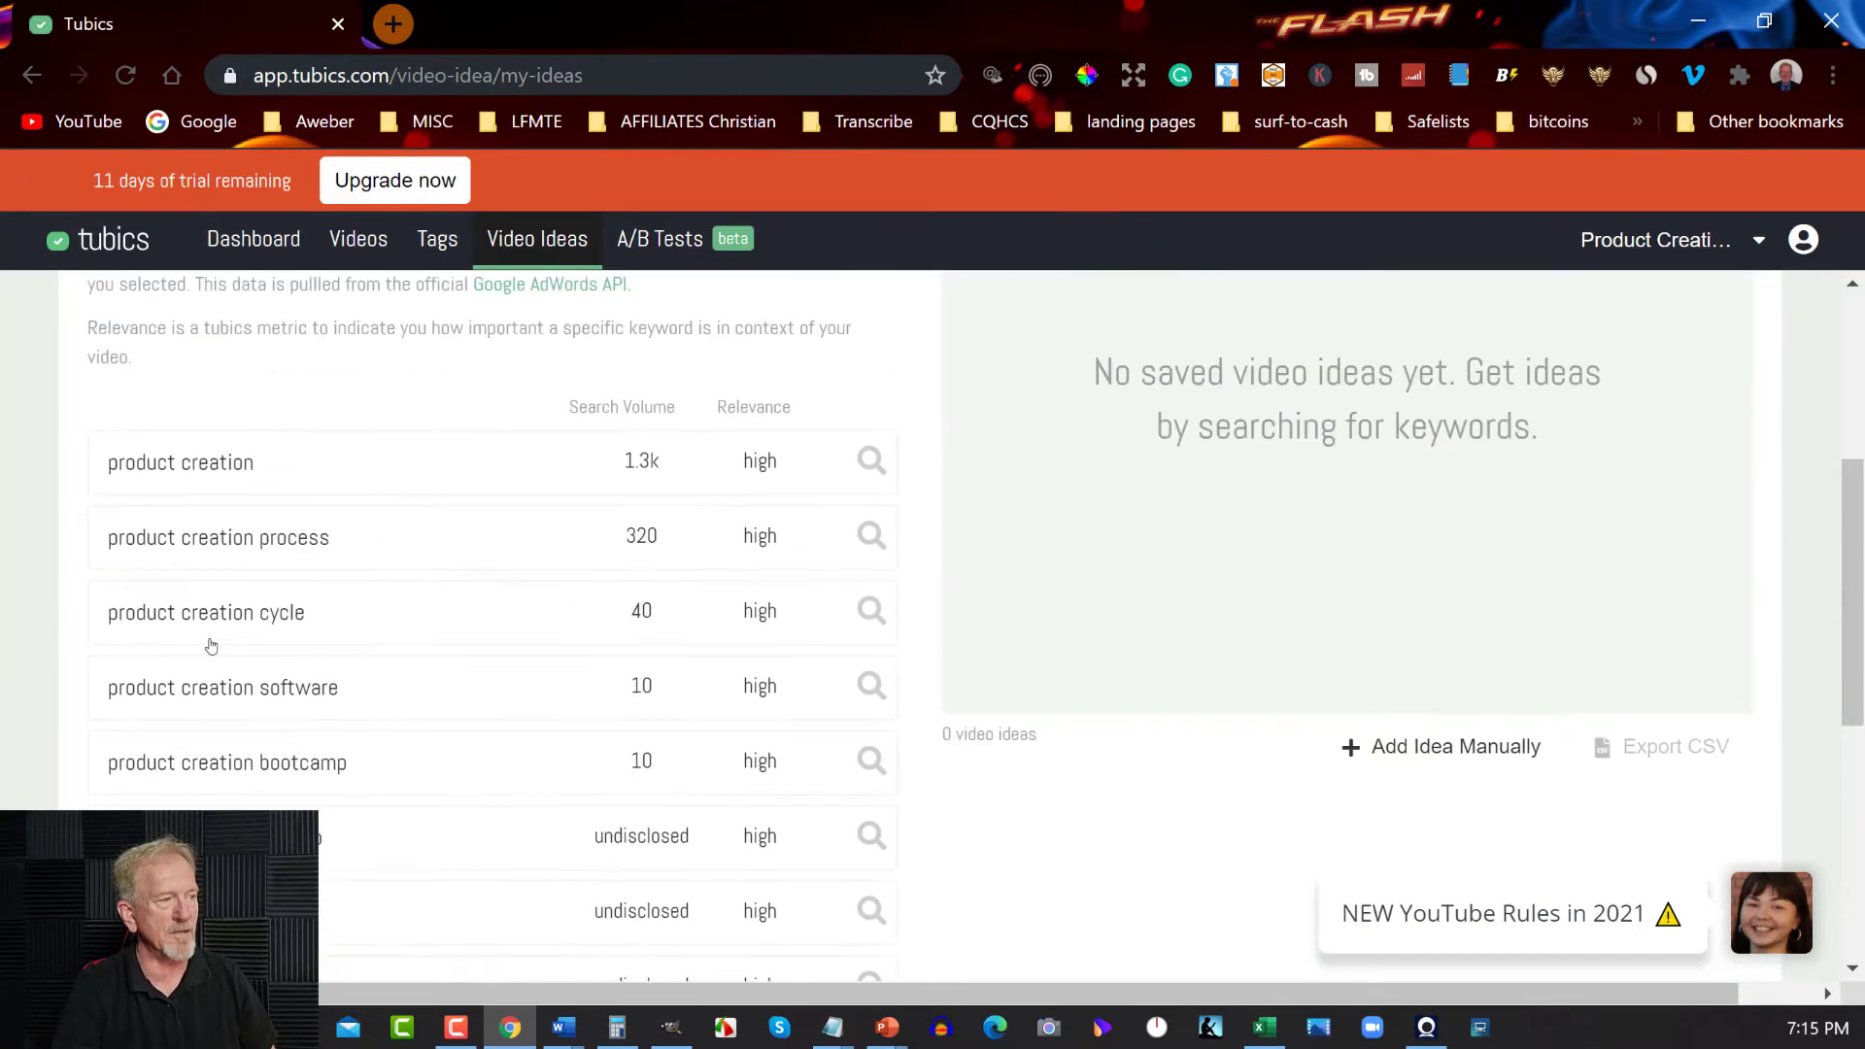
pyautogui.scroll(2, 211, 646)
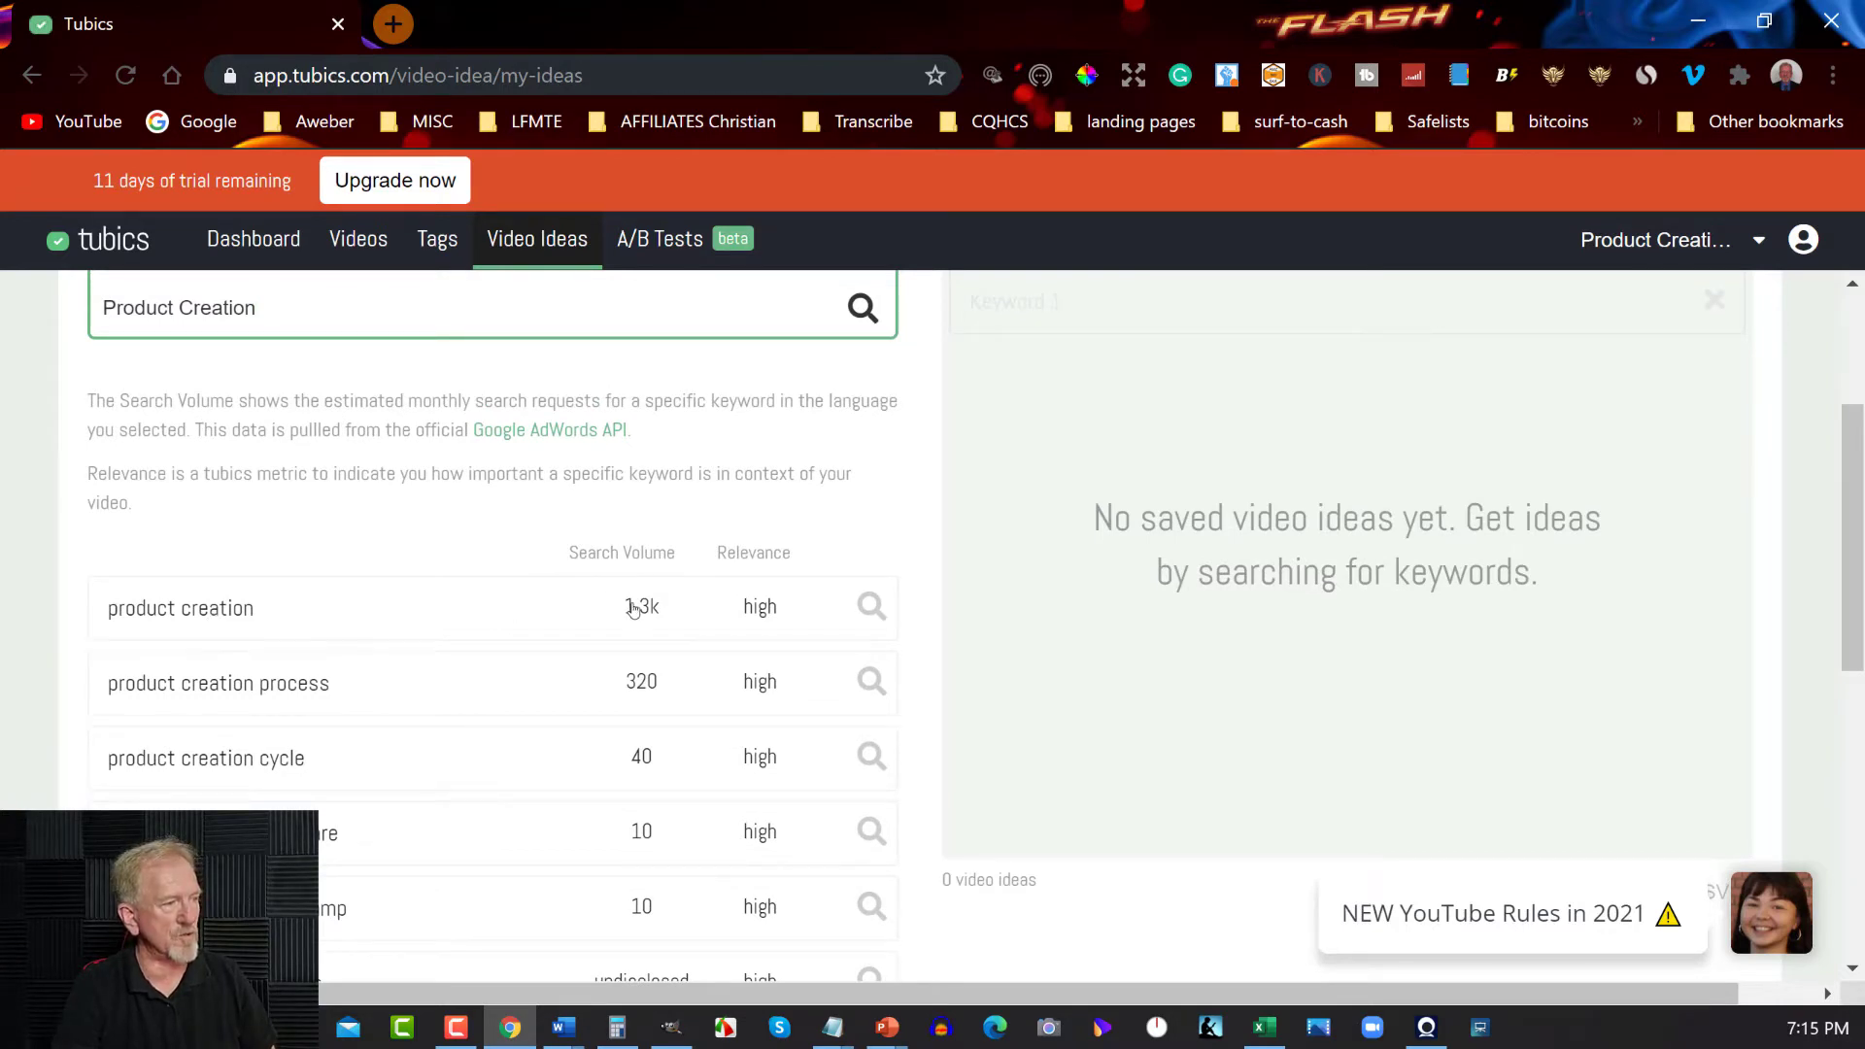
pyautogui.scroll(3, 301, 576)
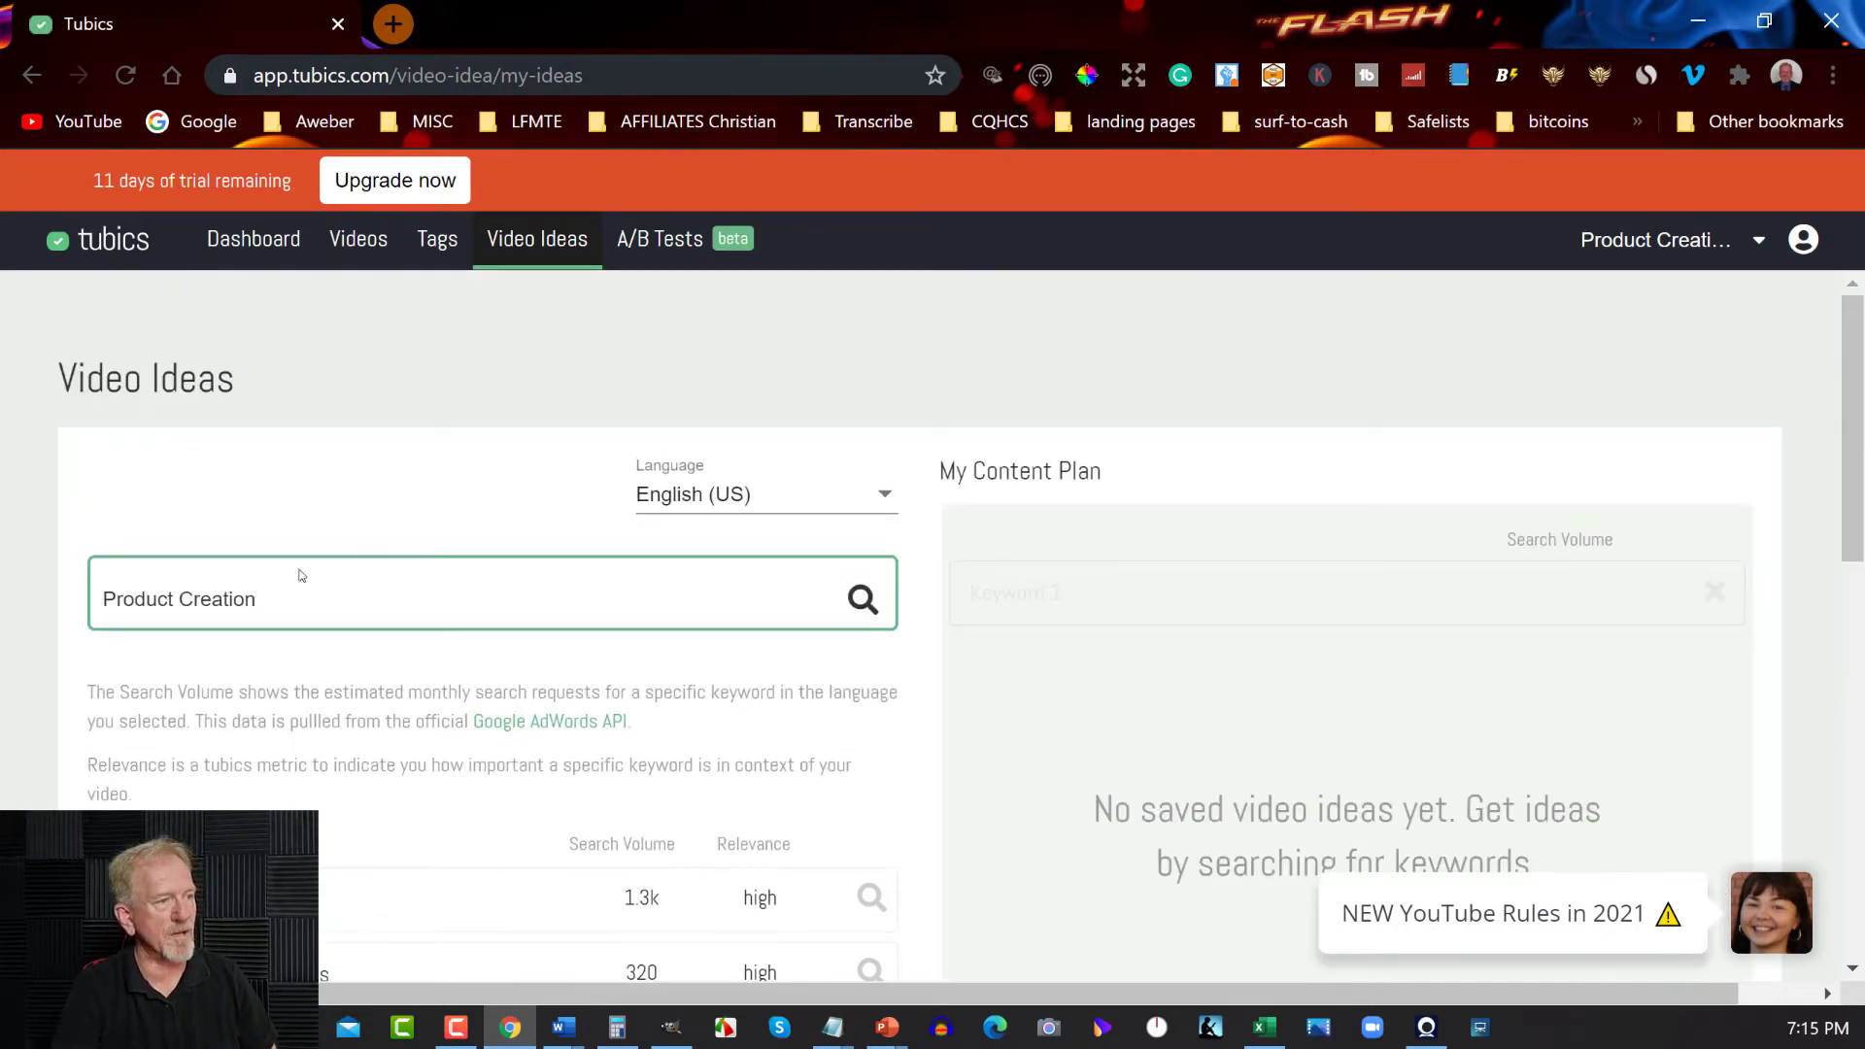
# Search video ideas for 'low content creation', then select the search term for replacement
pyautogui.tripleClick(84, 603)
pyautogui.write('low')
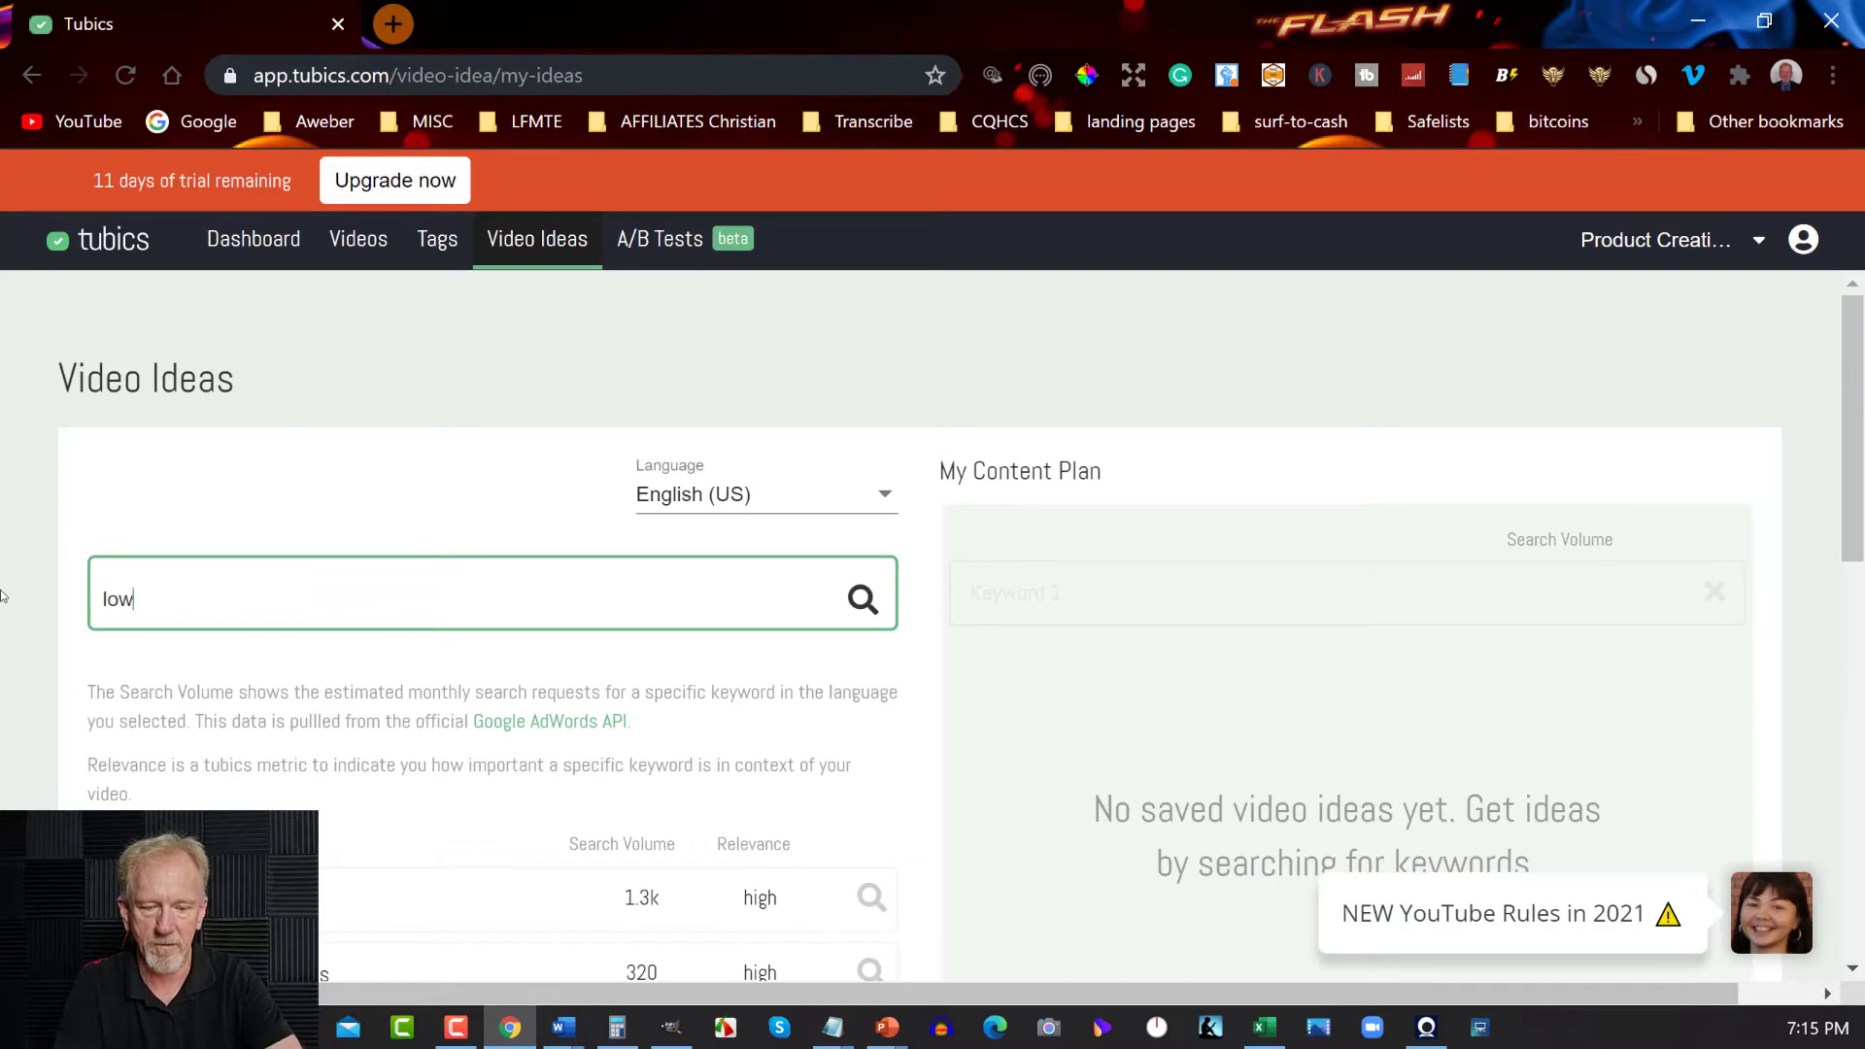
pyautogui.write(' conte')
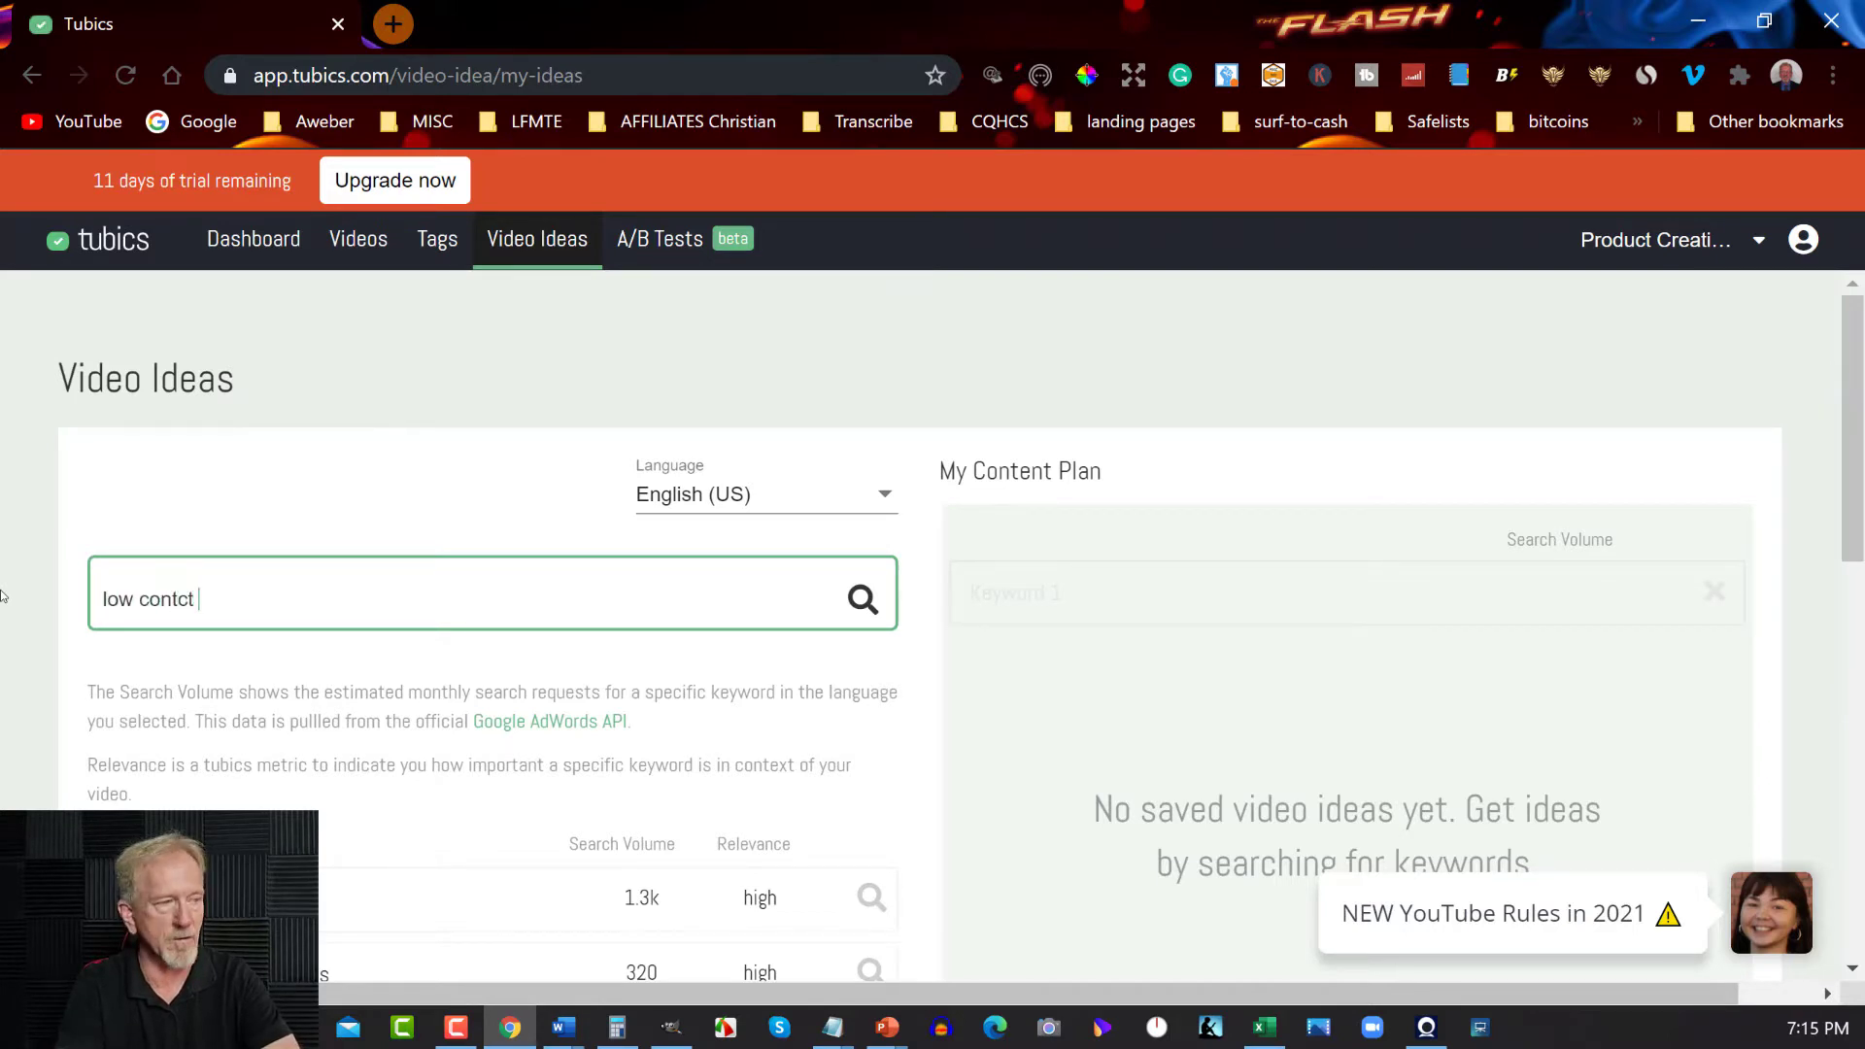
pyautogui.press('BackSpace')
pyautogui.press('BackSpace')
pyautogui.press('BackSpace')
pyautogui.press('BackSpace')
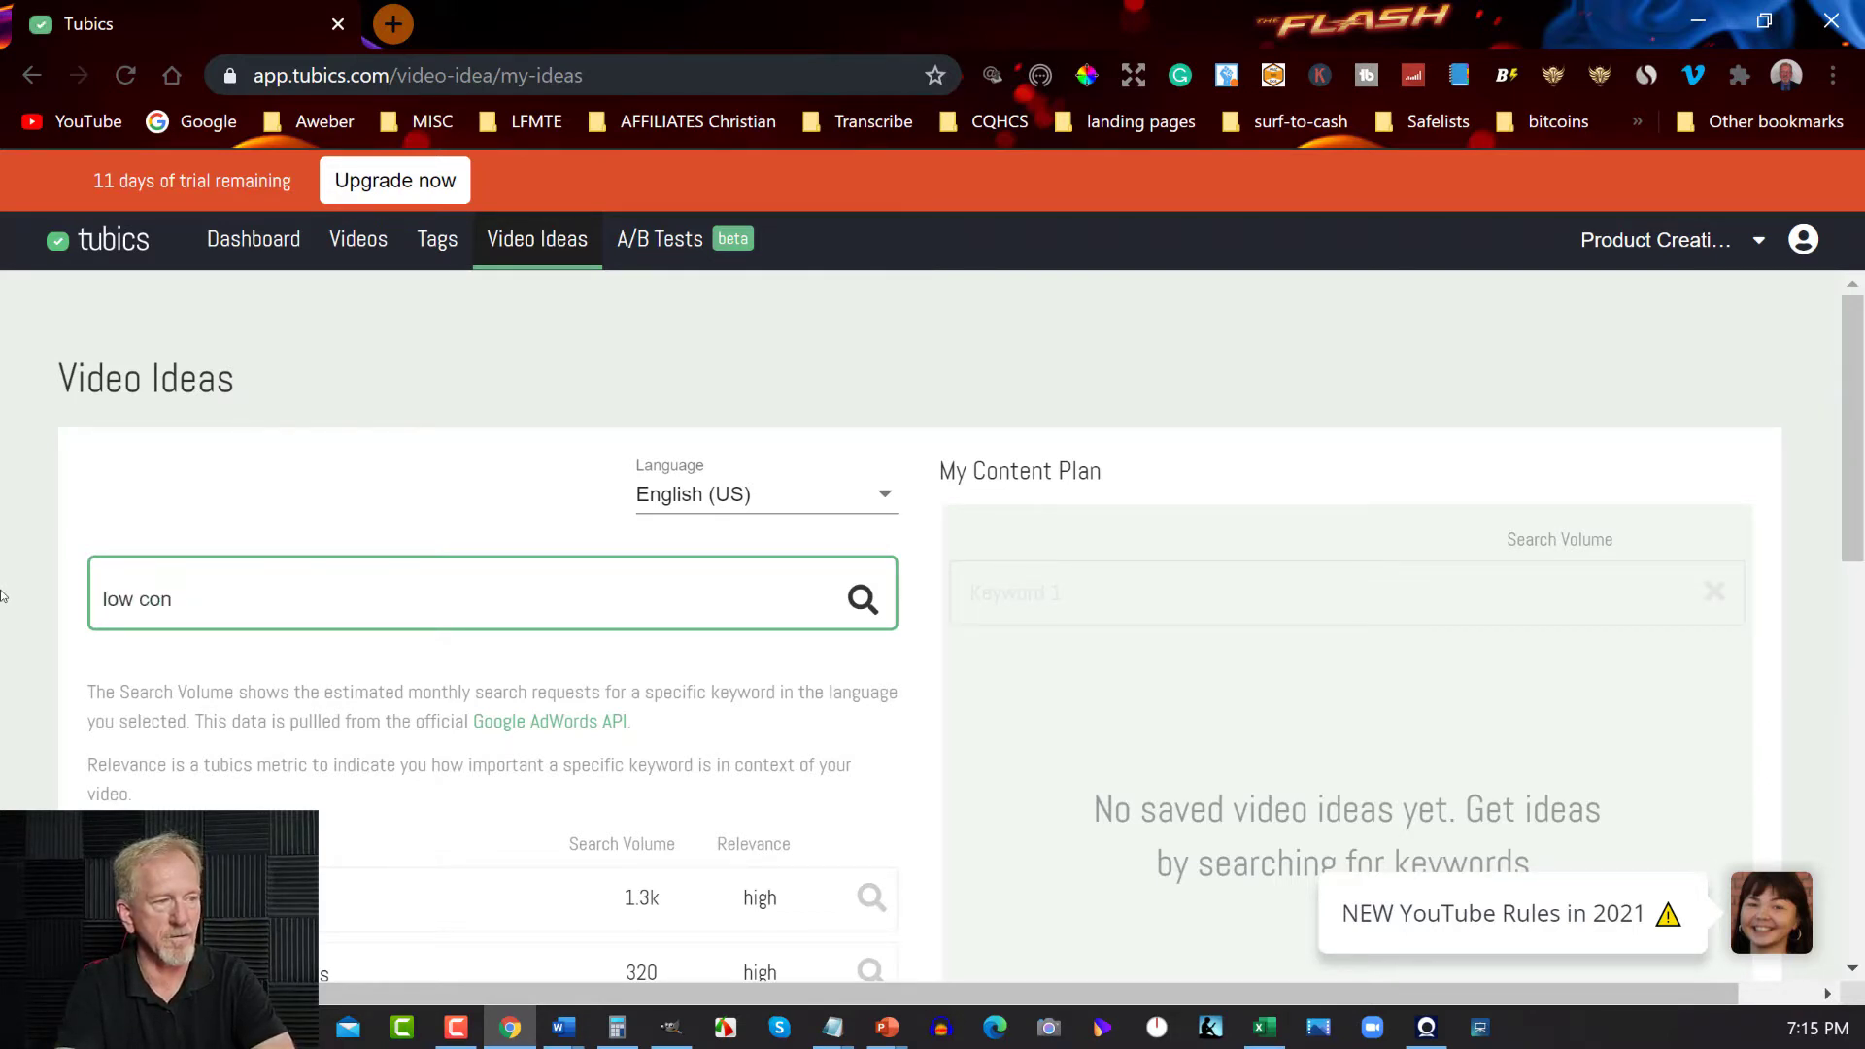
pyautogui.write('tent cre')
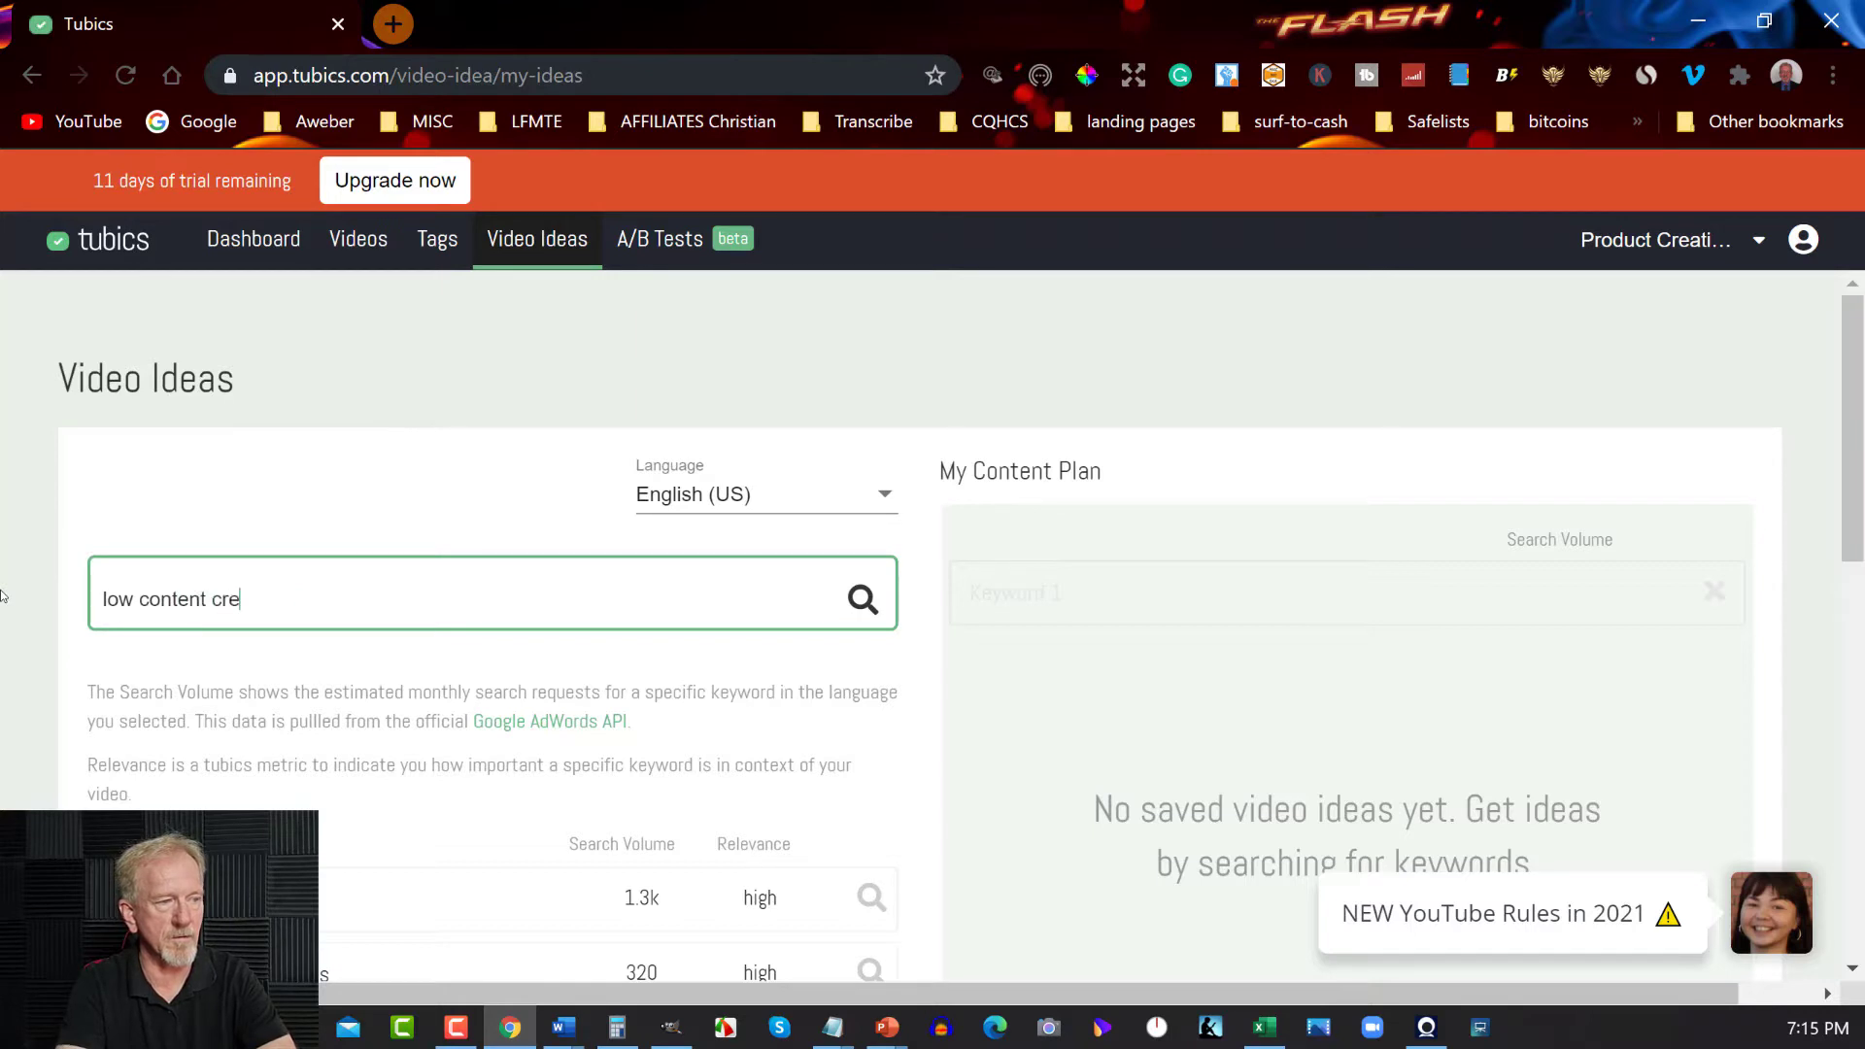
pyautogui.write('ation')
pyautogui.press('Return')
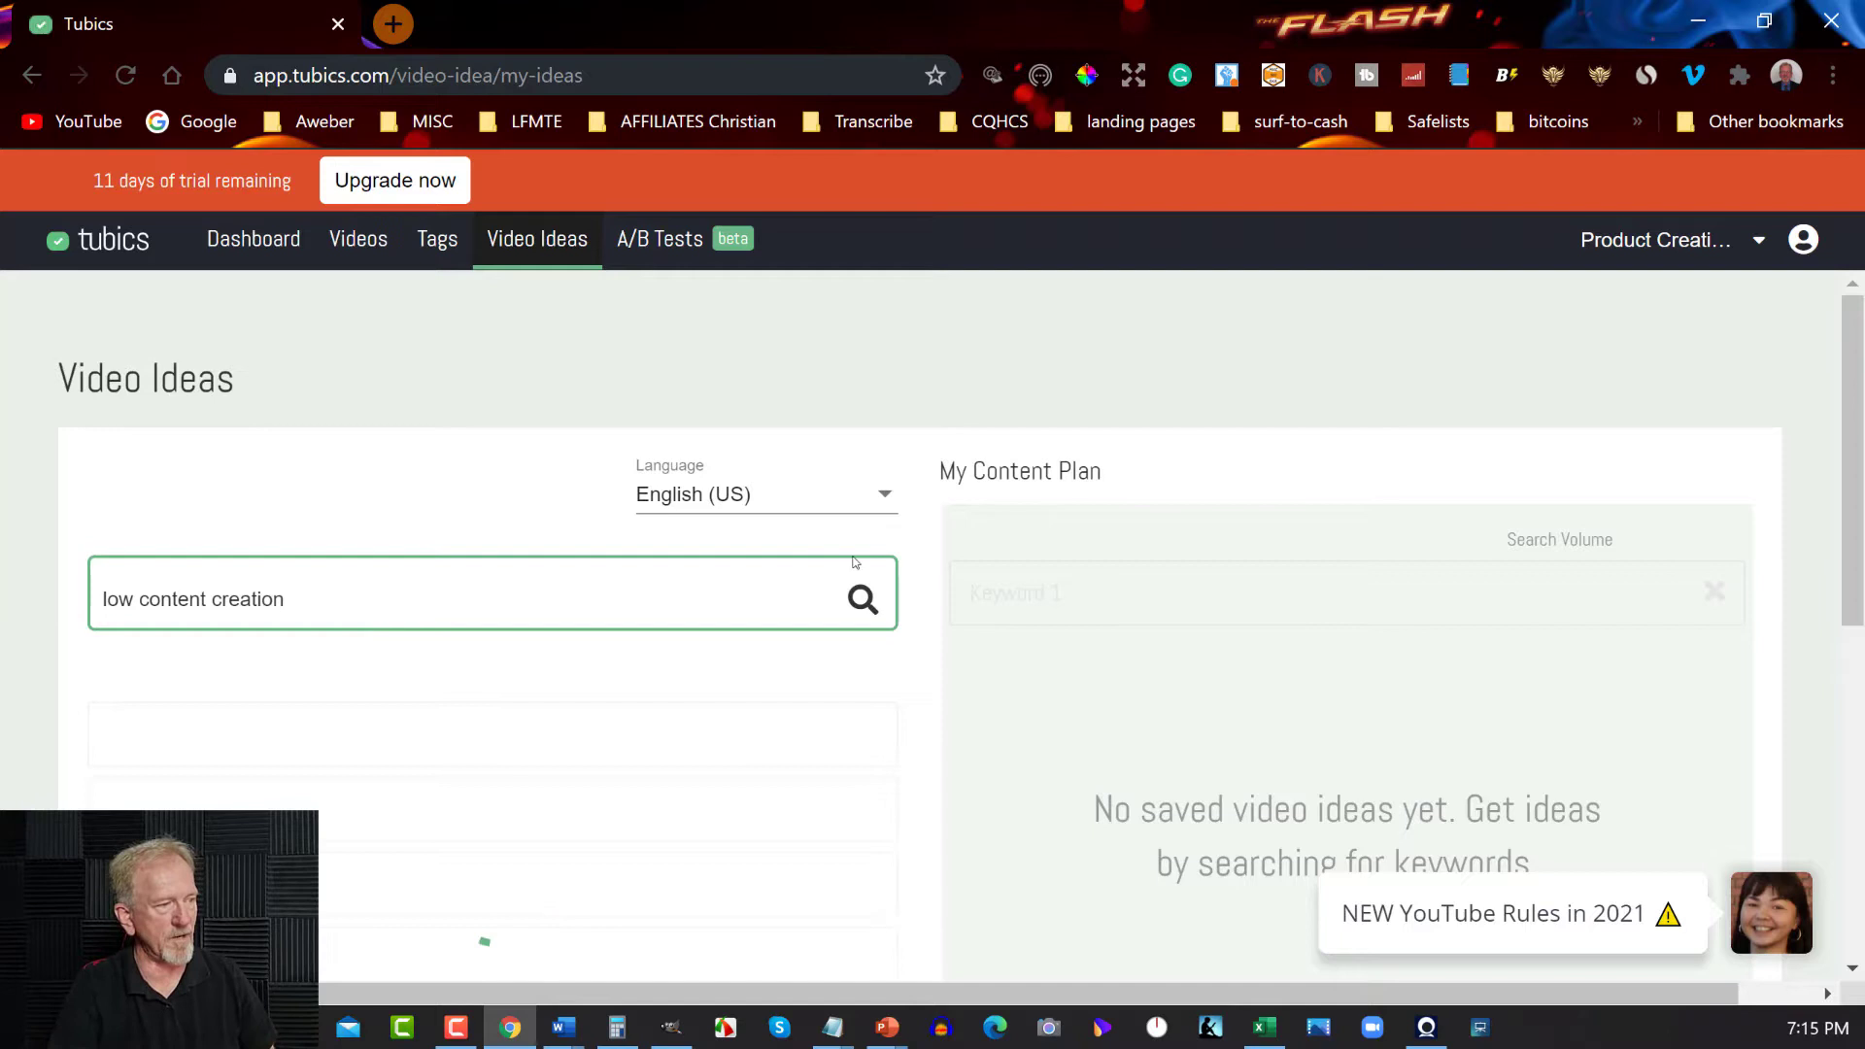
pyautogui.scroll(-1, 680, 564)
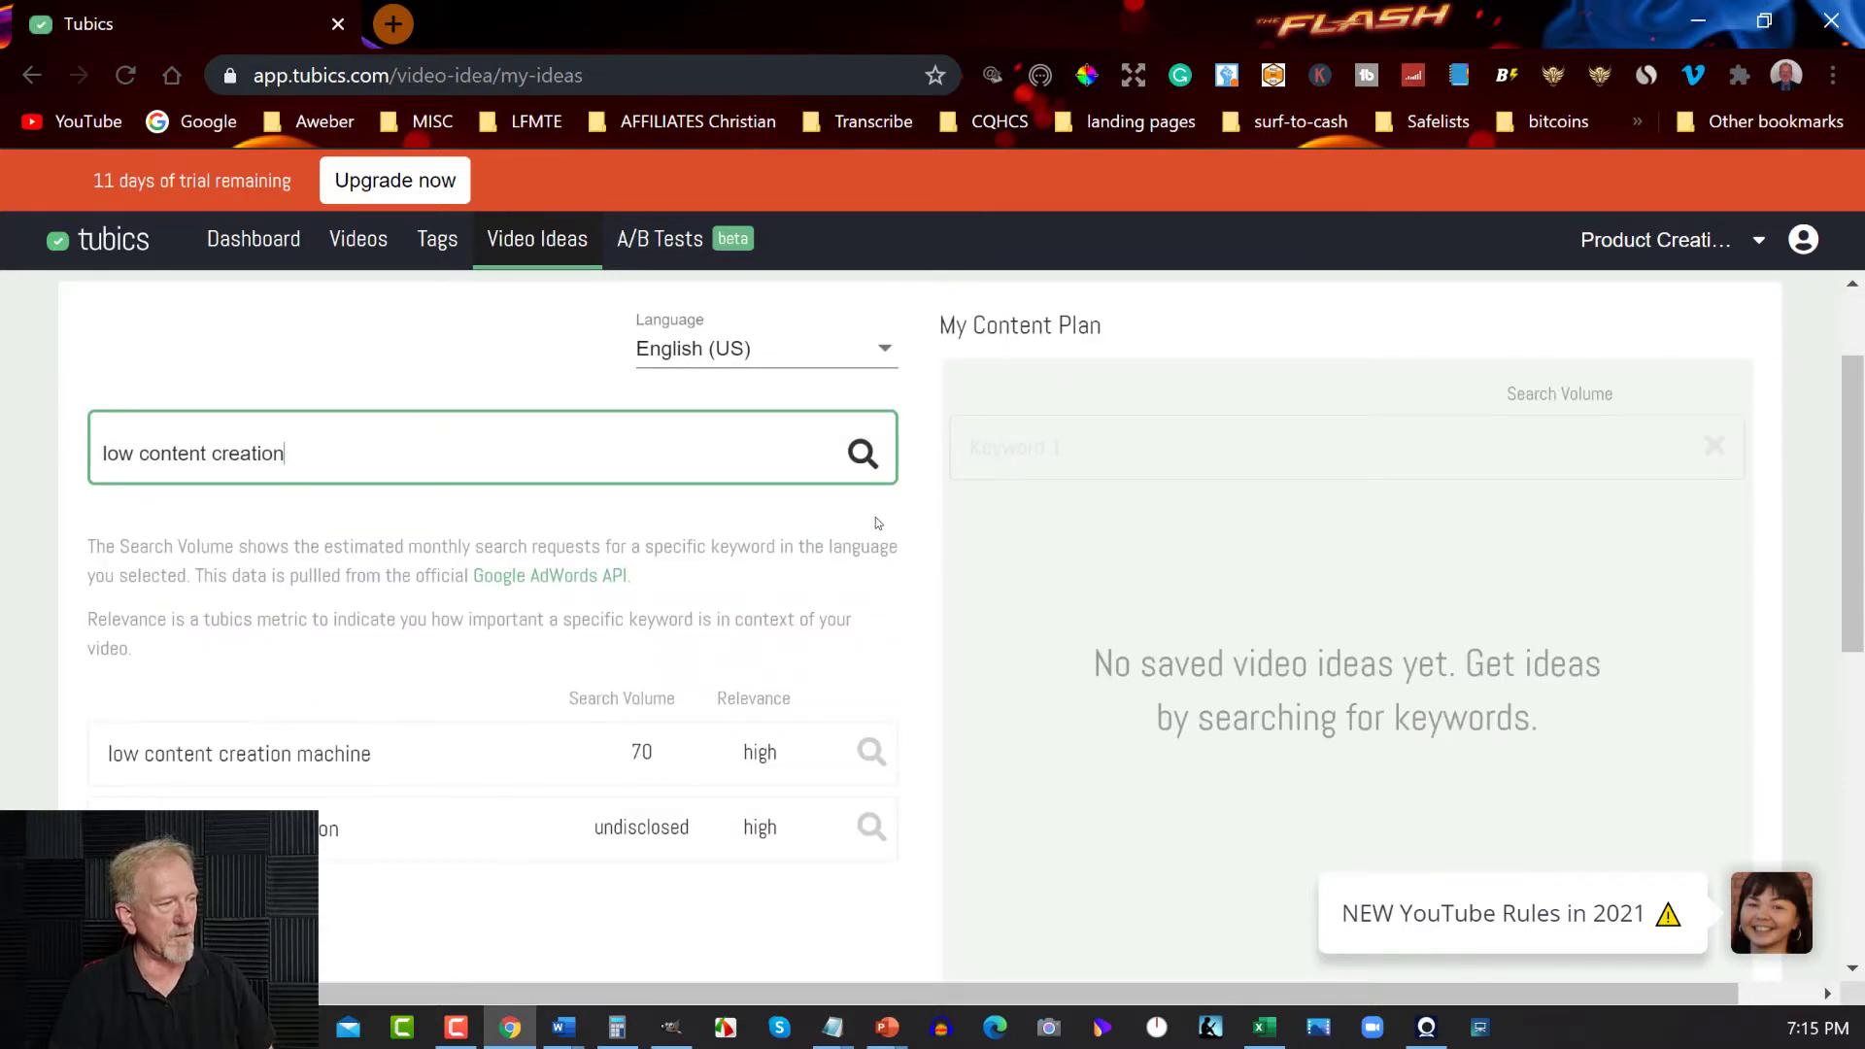
pyautogui.hotkey('ctrl', 'a')
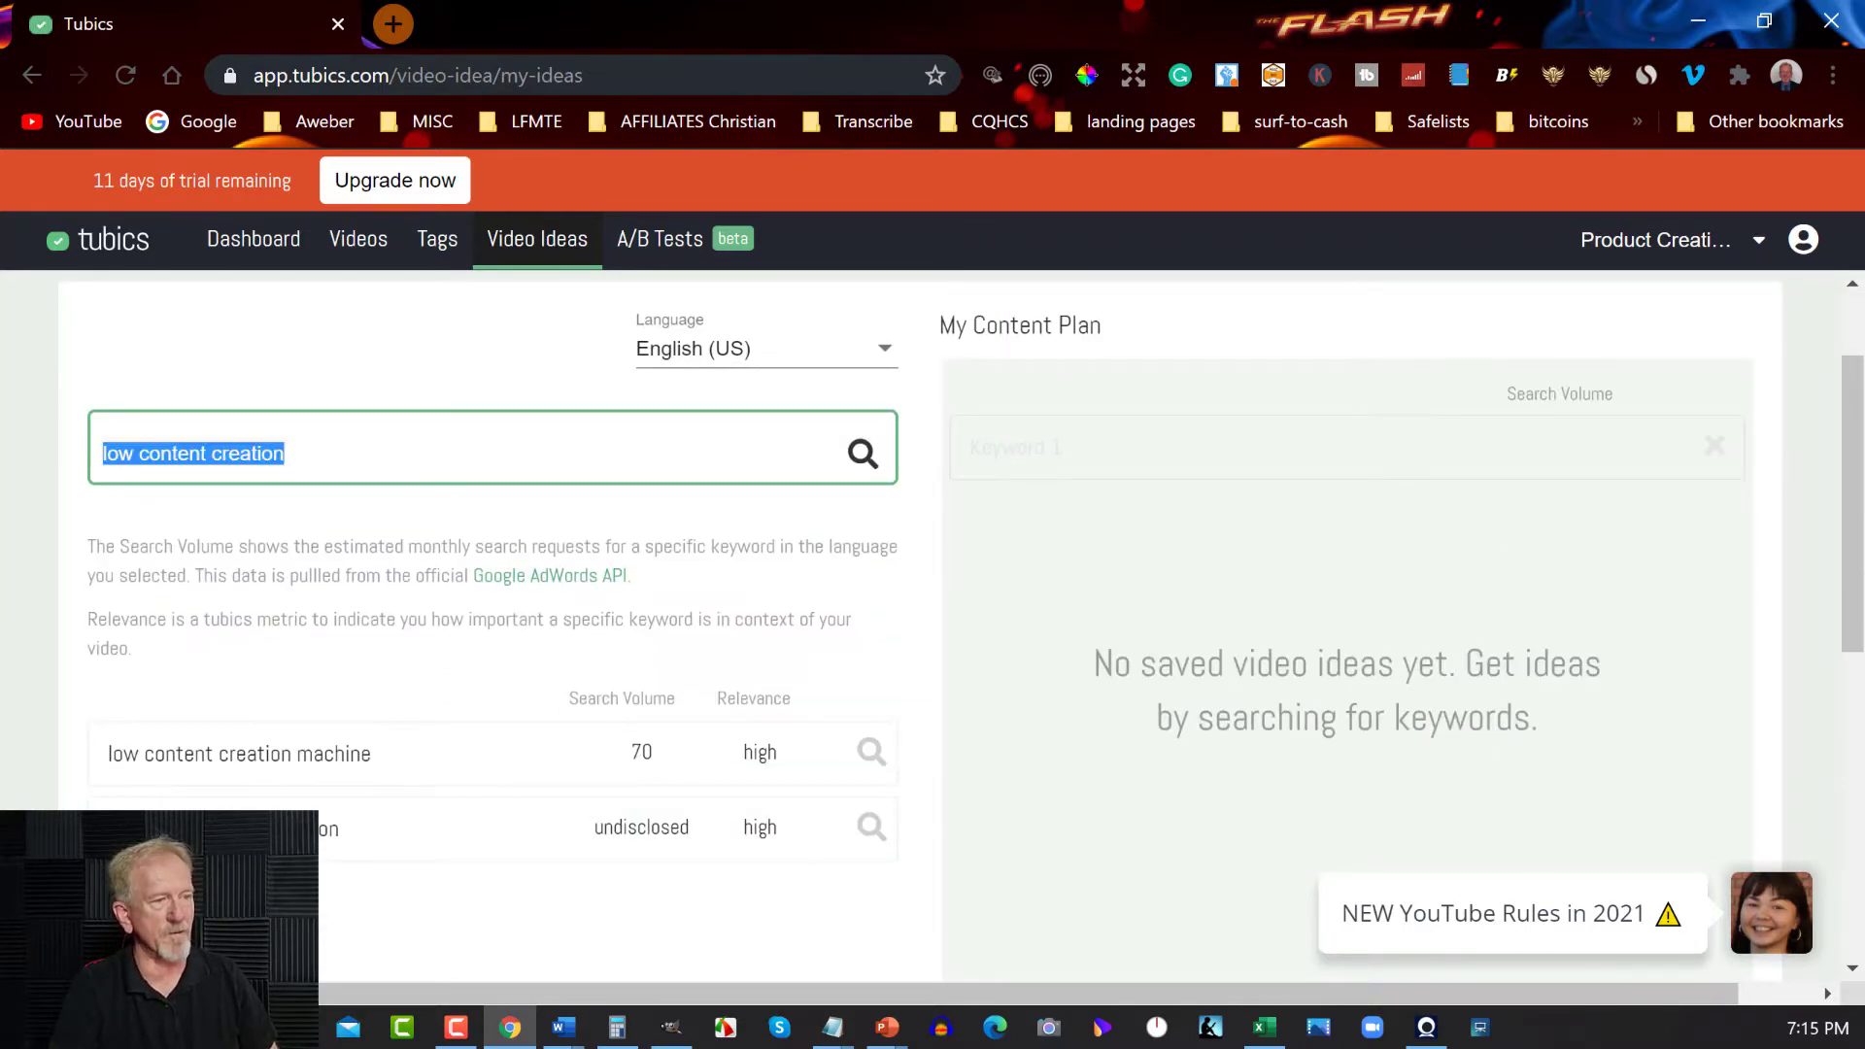
# Search video ideas for 'amazon kdp' and review results such as amazon kdp at 450k
pyautogui.write('kd')
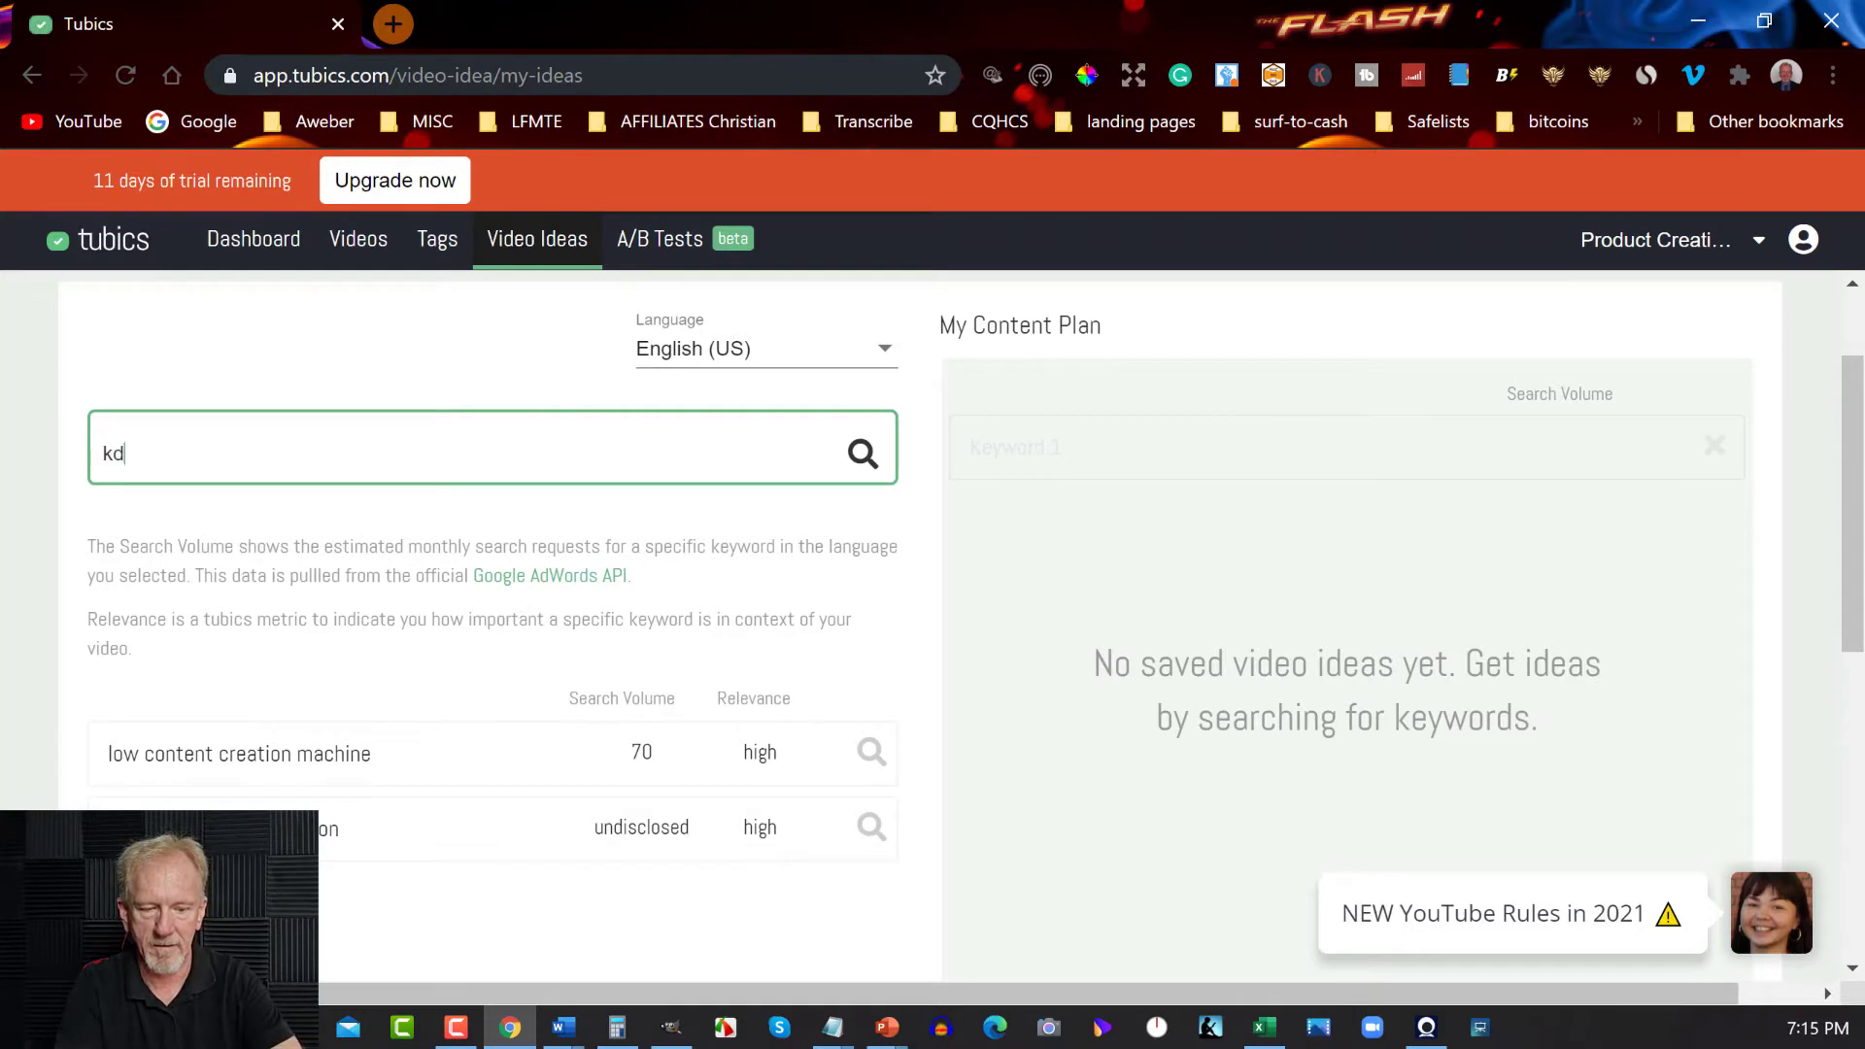
pyautogui.write('p')
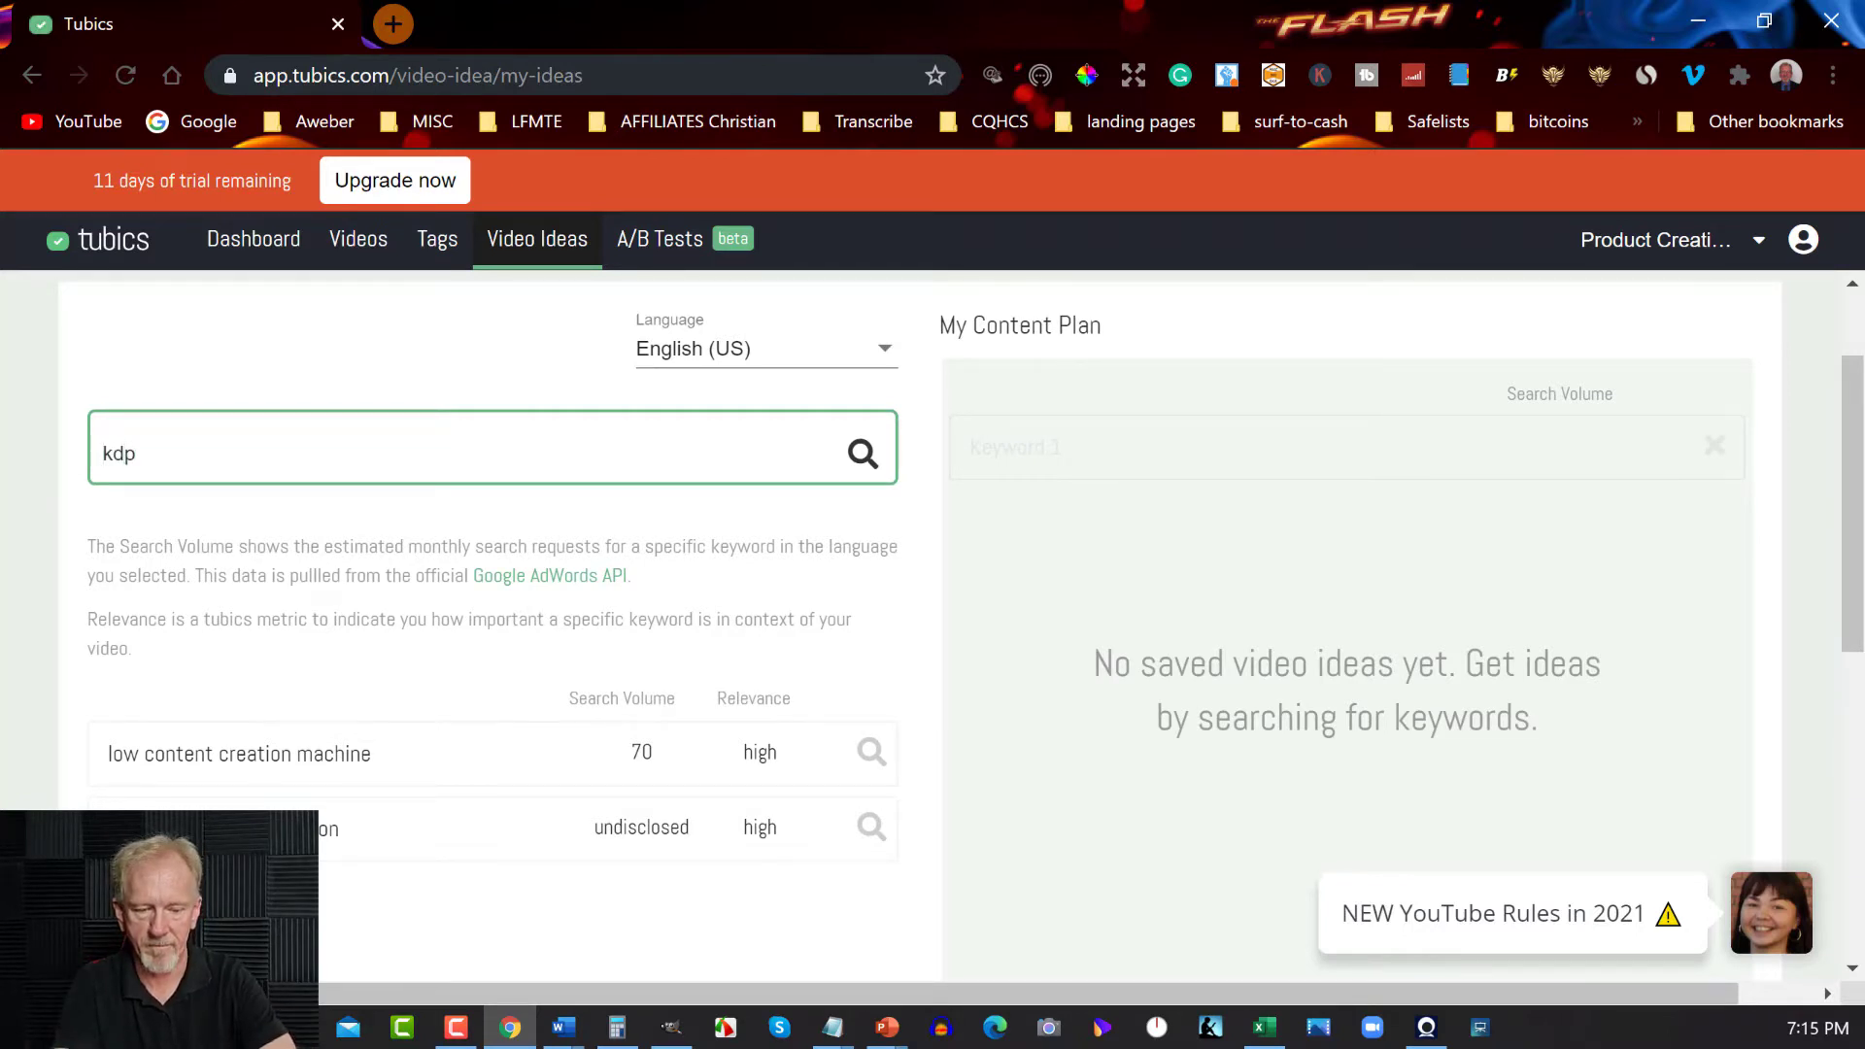
pyautogui.click(102, 453)
pyautogui.write('ama')
pyautogui.write('zon')
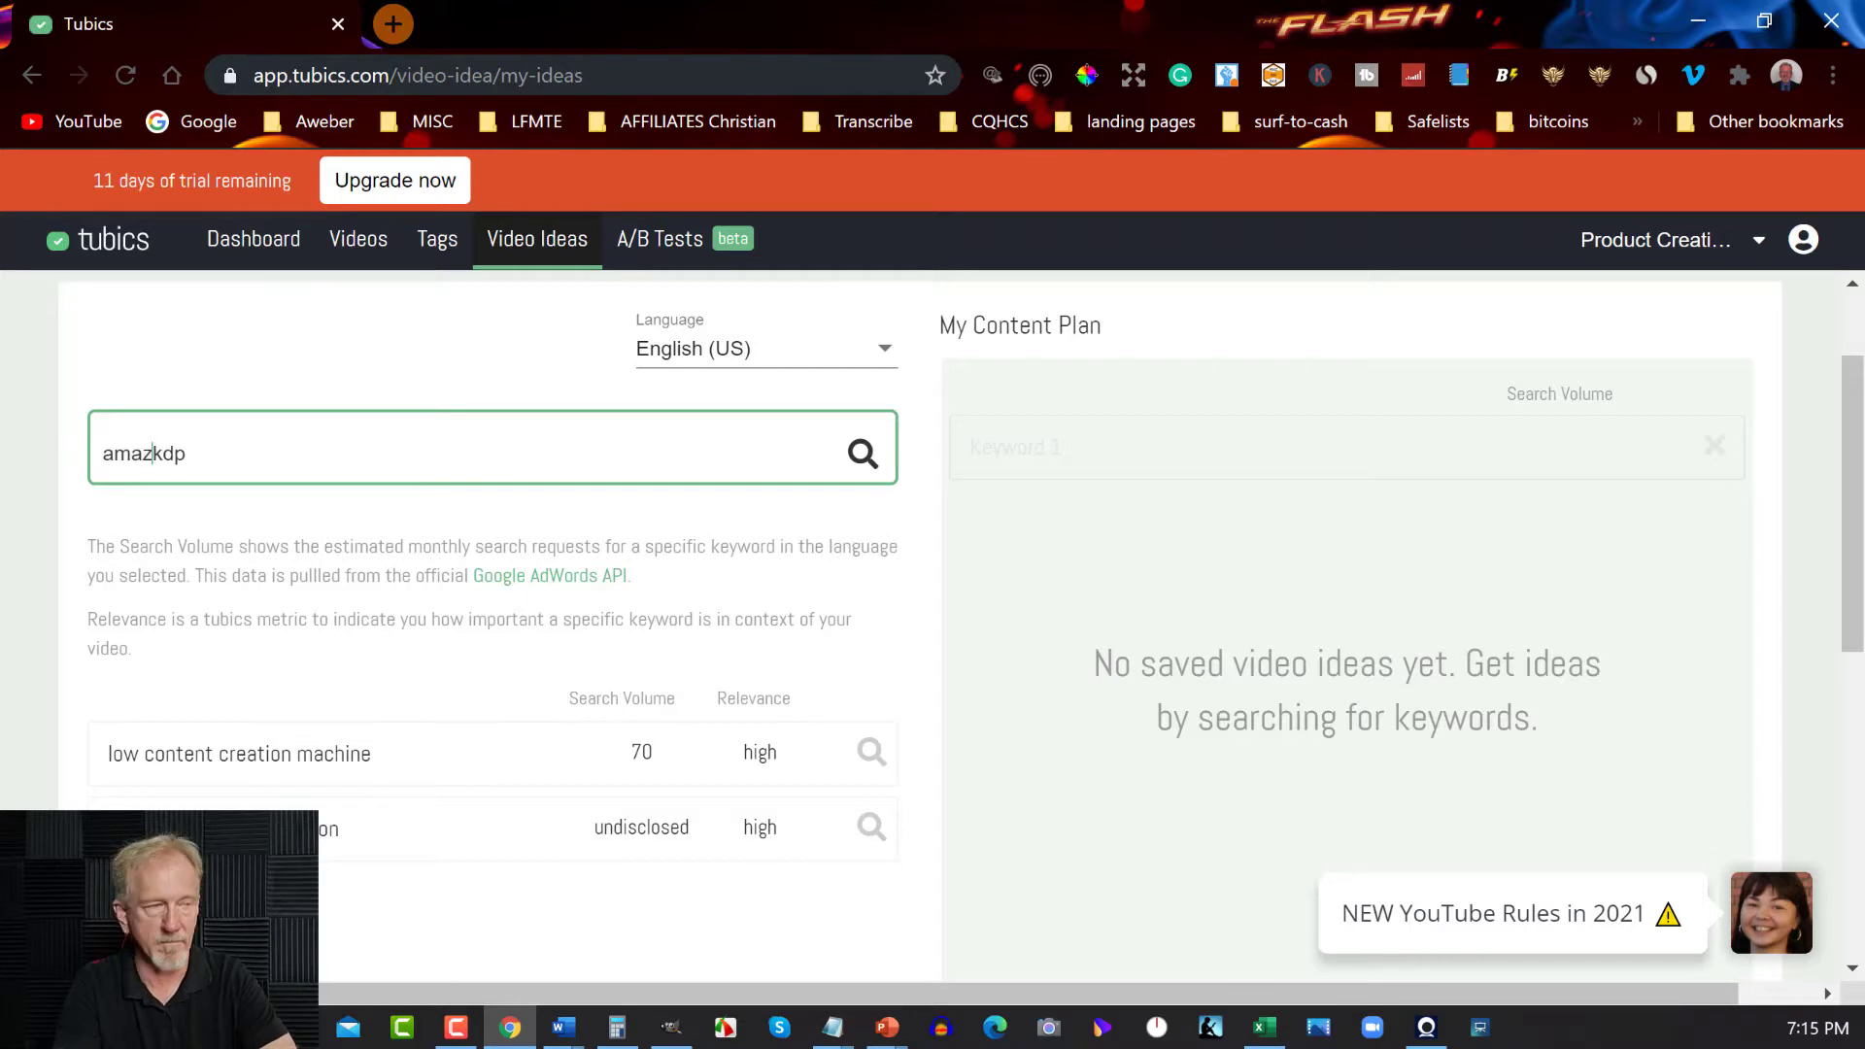
pyautogui.press('Return')
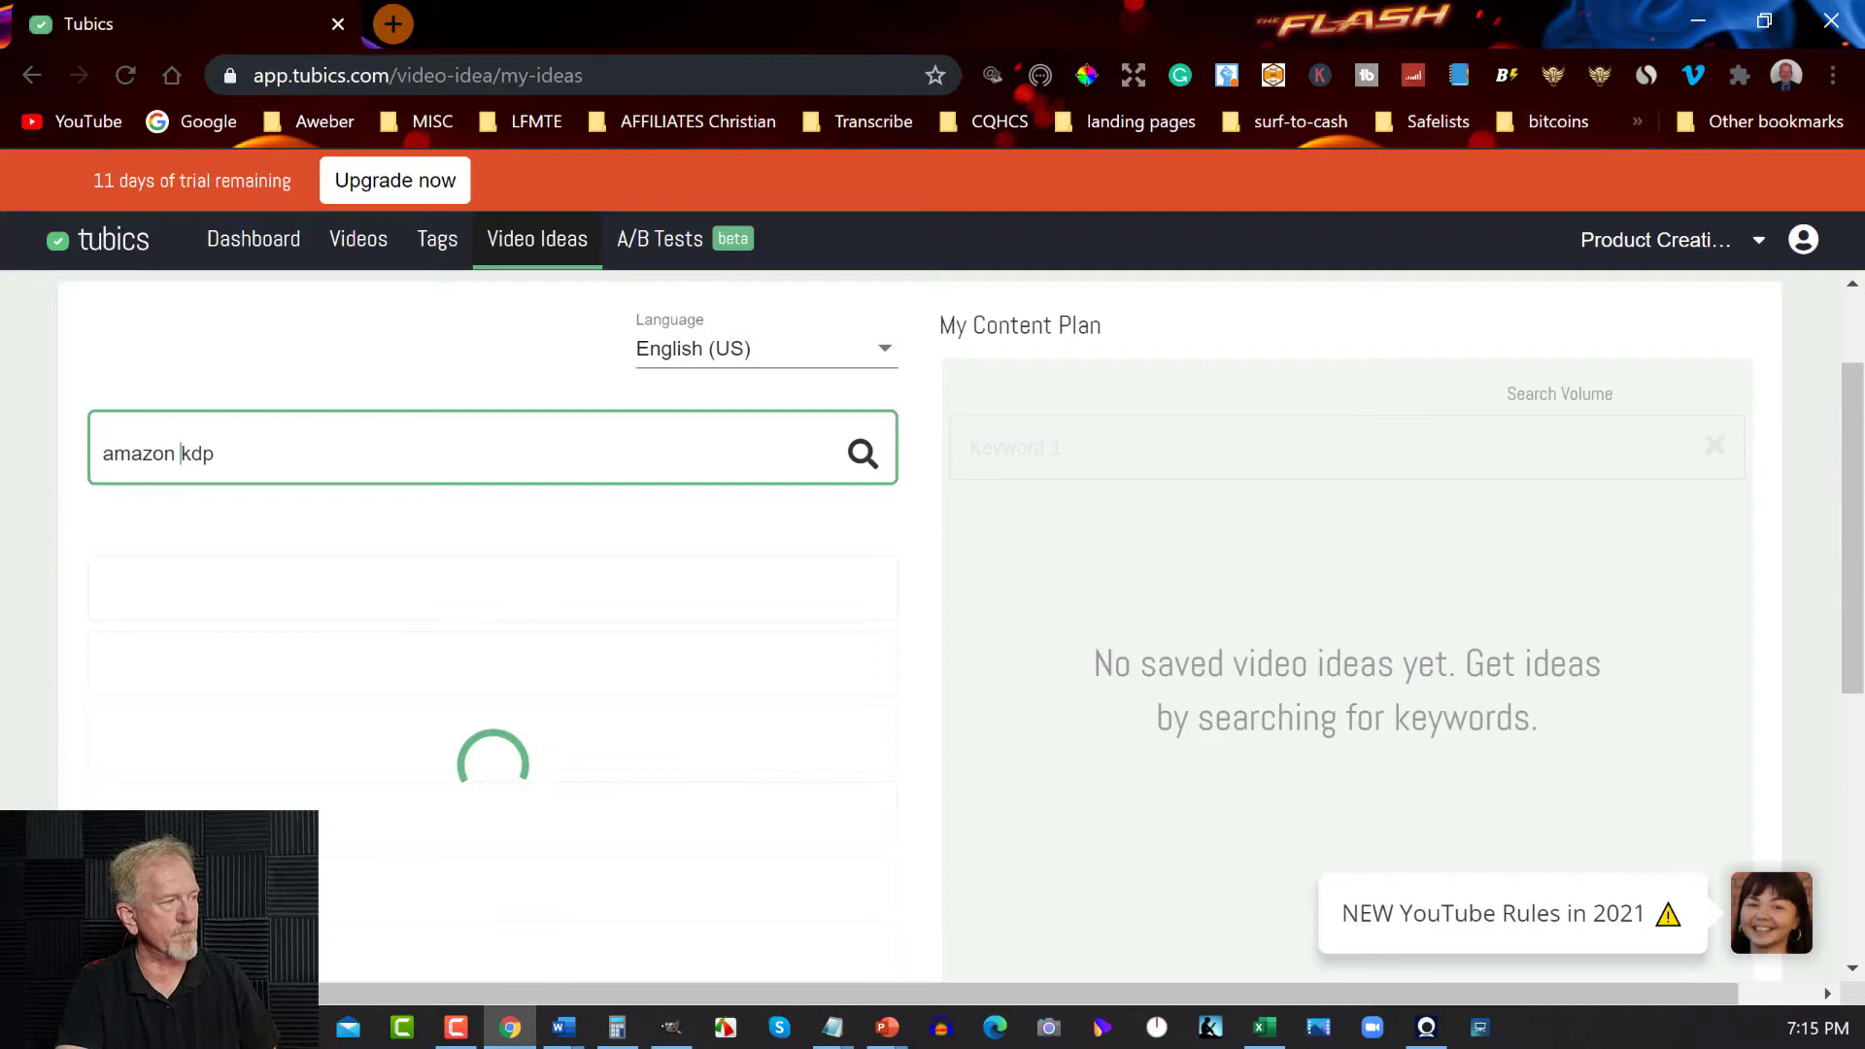
pyautogui.scroll(-3, 505, 596)
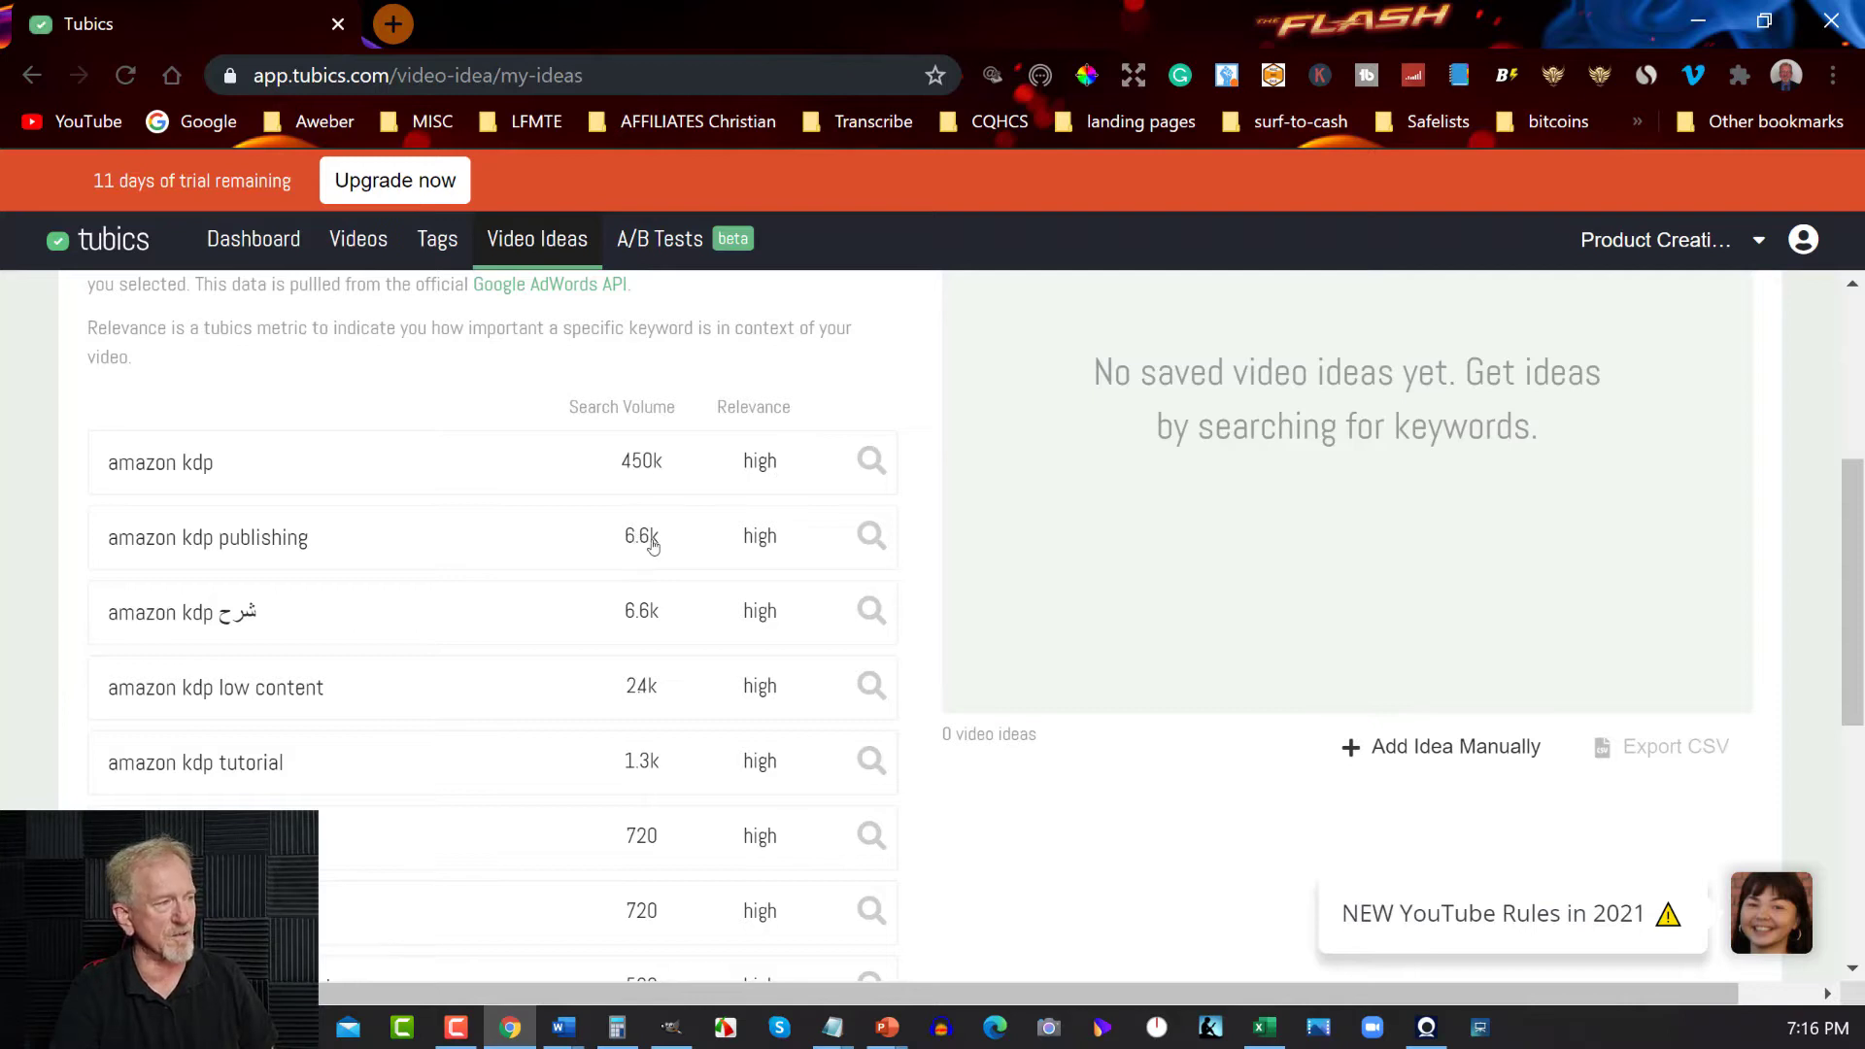
pyautogui.scroll(-3, 653, 583)
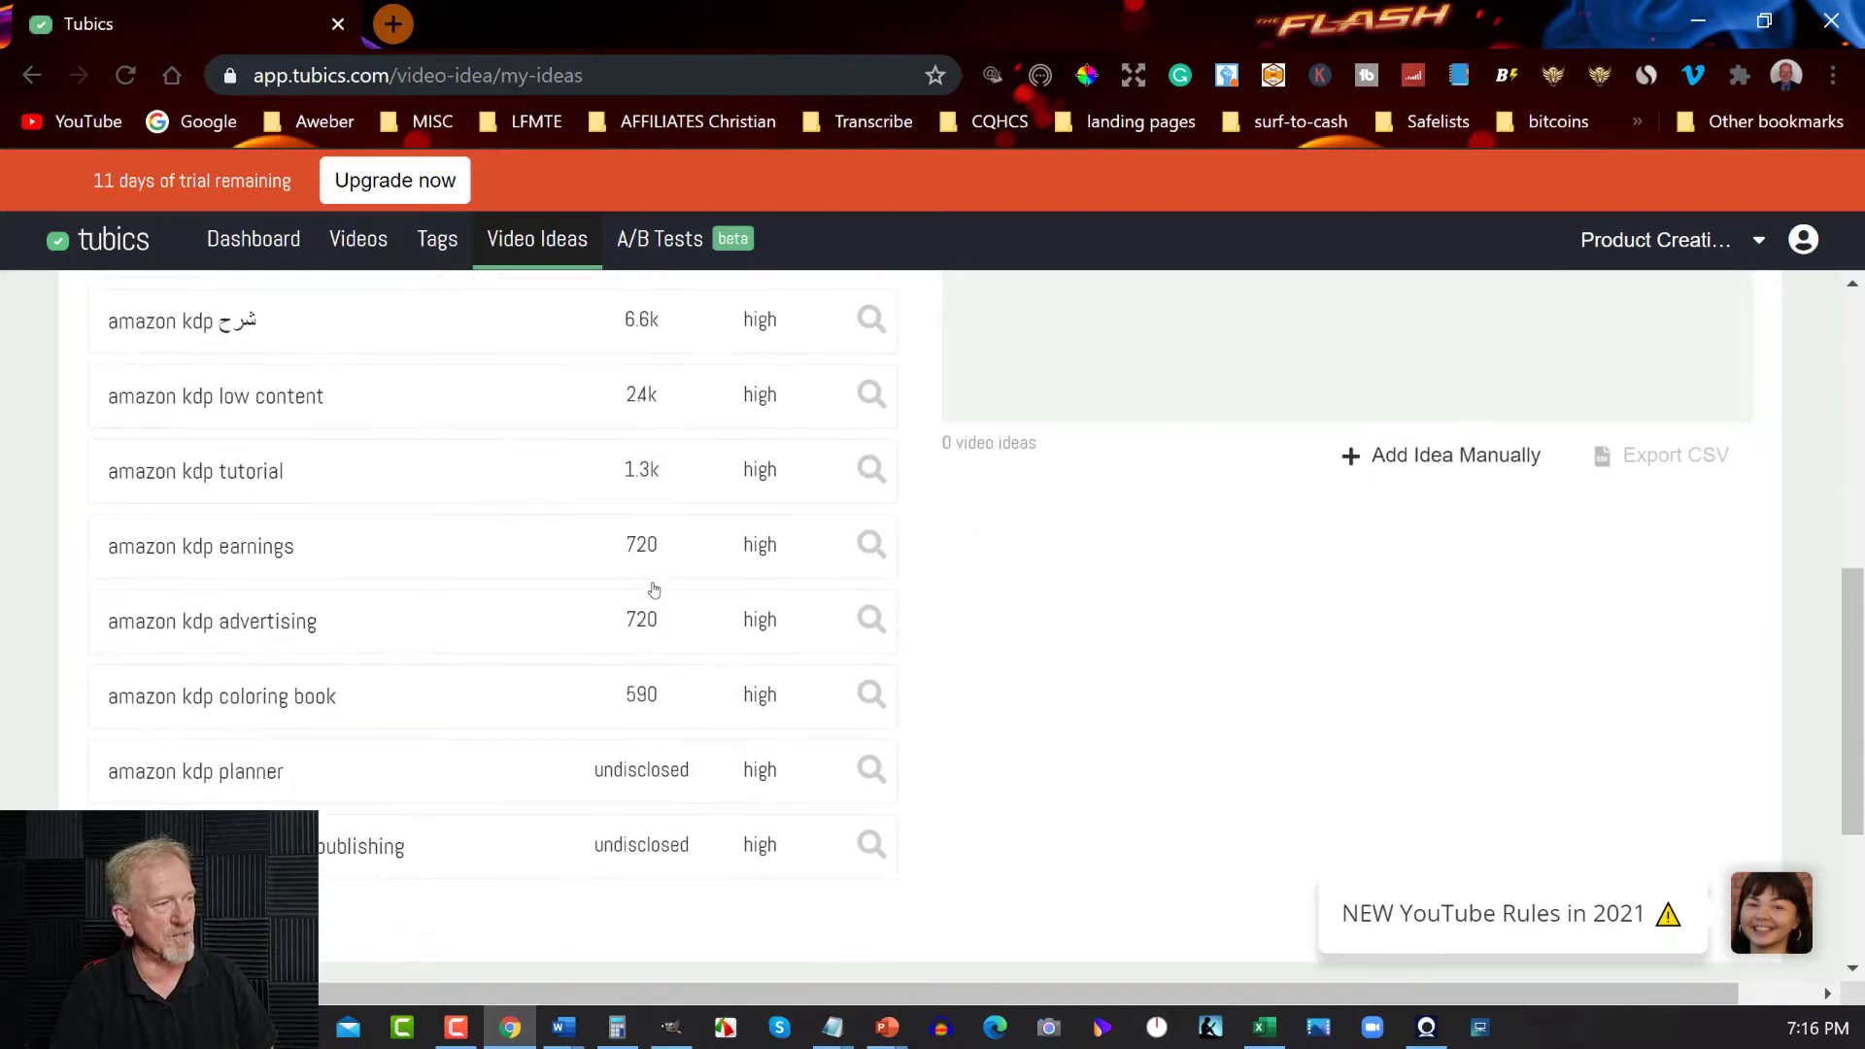
pyautogui.scroll(-1, 654, 590)
pyautogui.scroll(4, 654, 590)
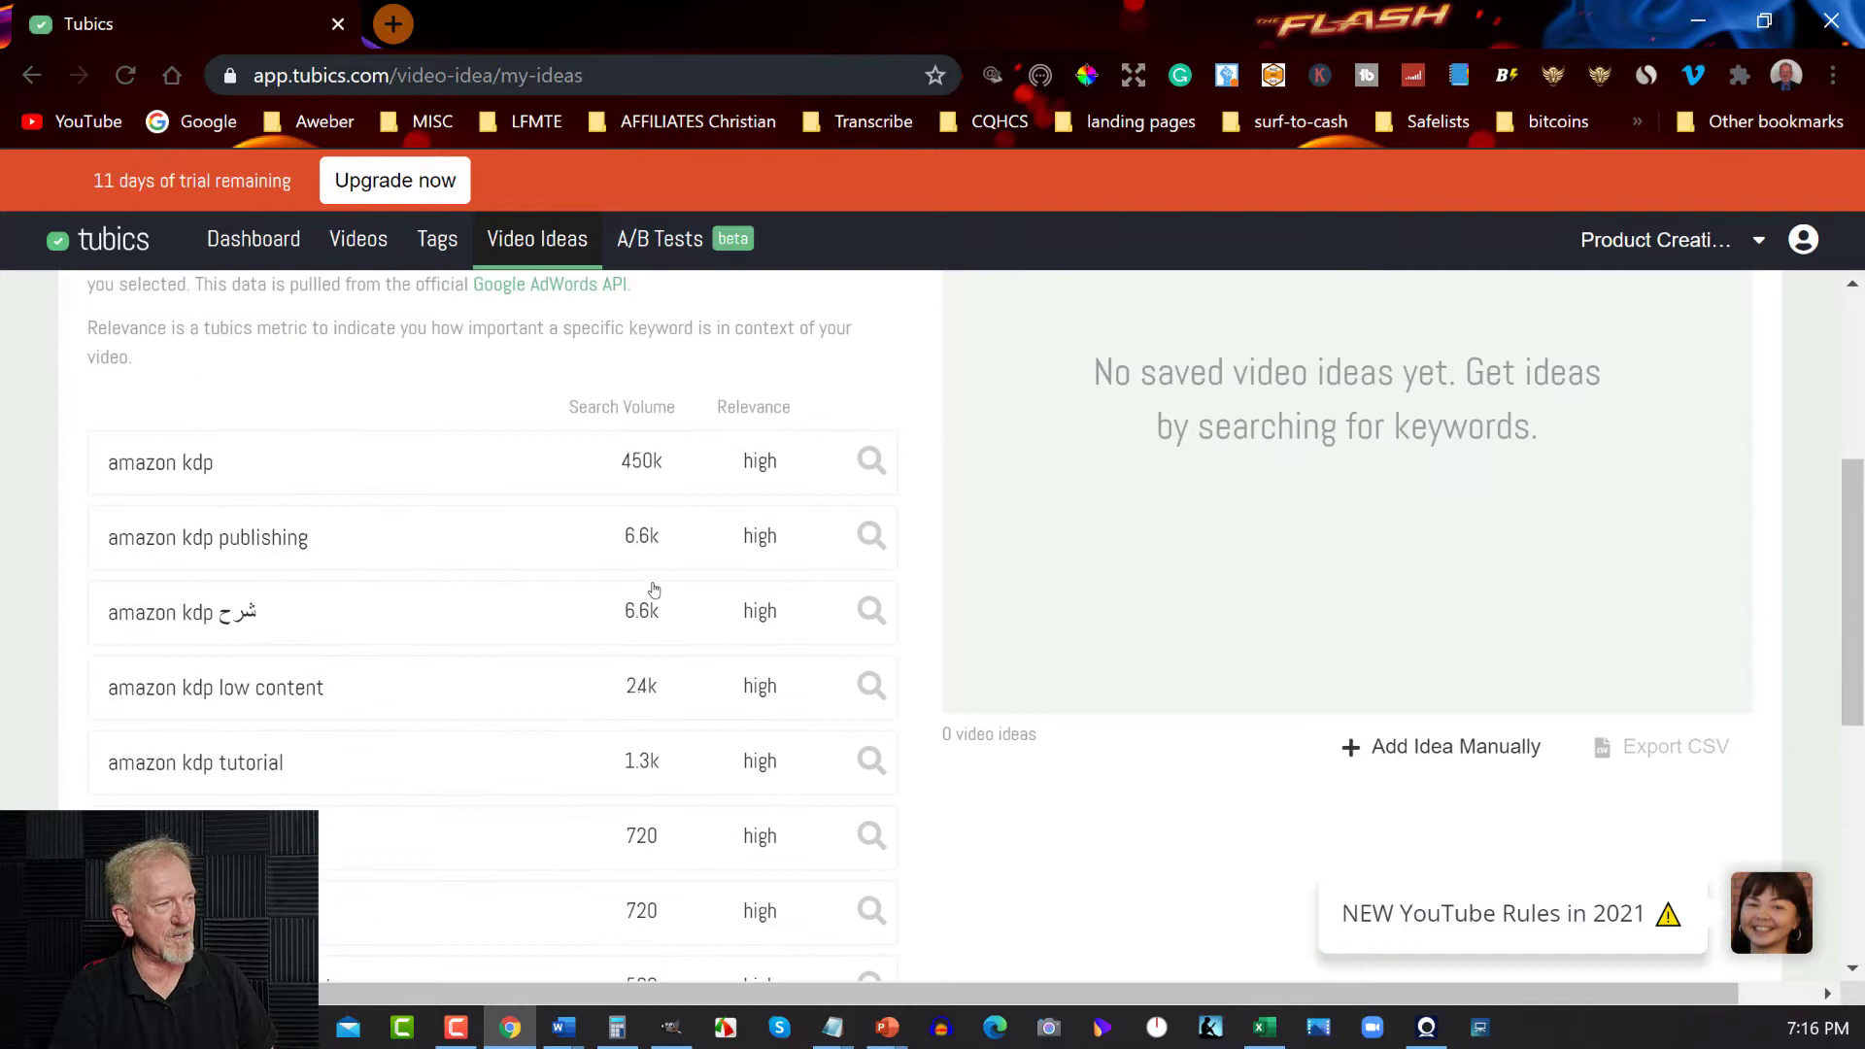
pyautogui.scroll(2, 653, 589)
pyautogui.scroll(-3, 654, 589)
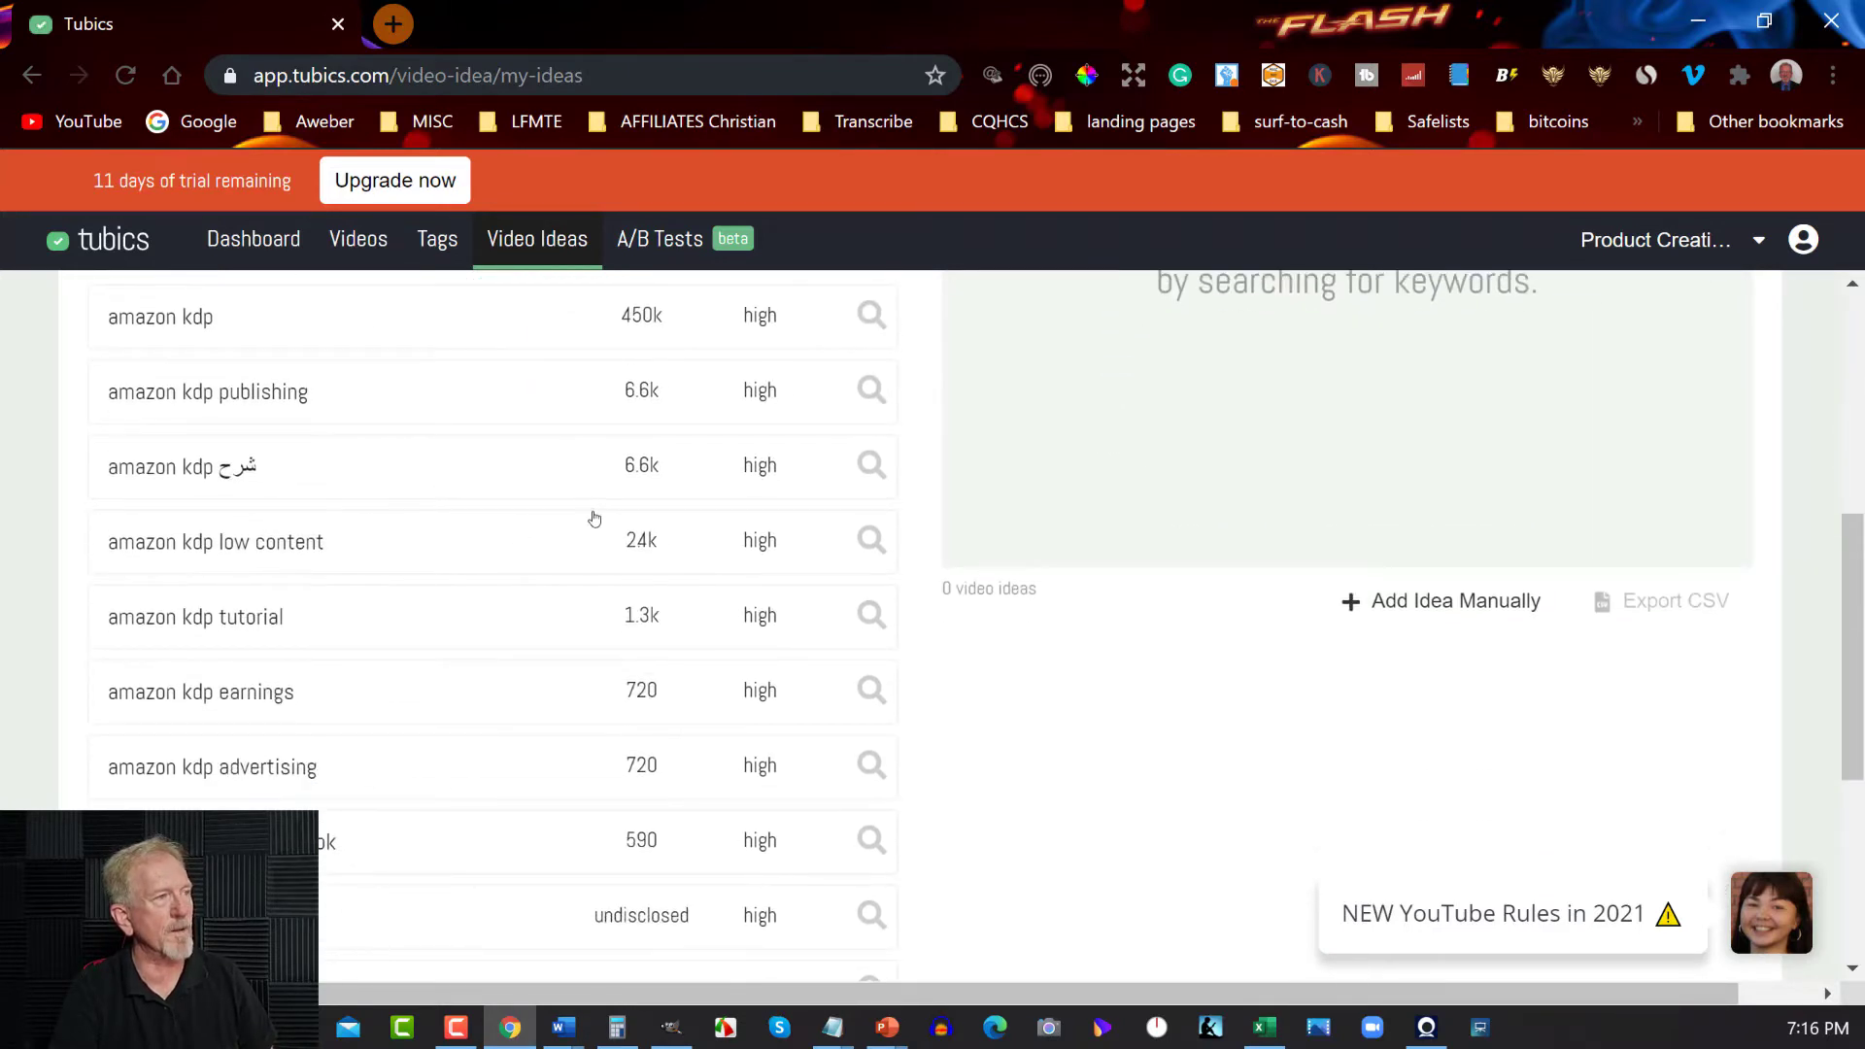
# Switch to the thumbnail A/B Tests page and scroll through the channel's video list
pyautogui.click(658, 242)
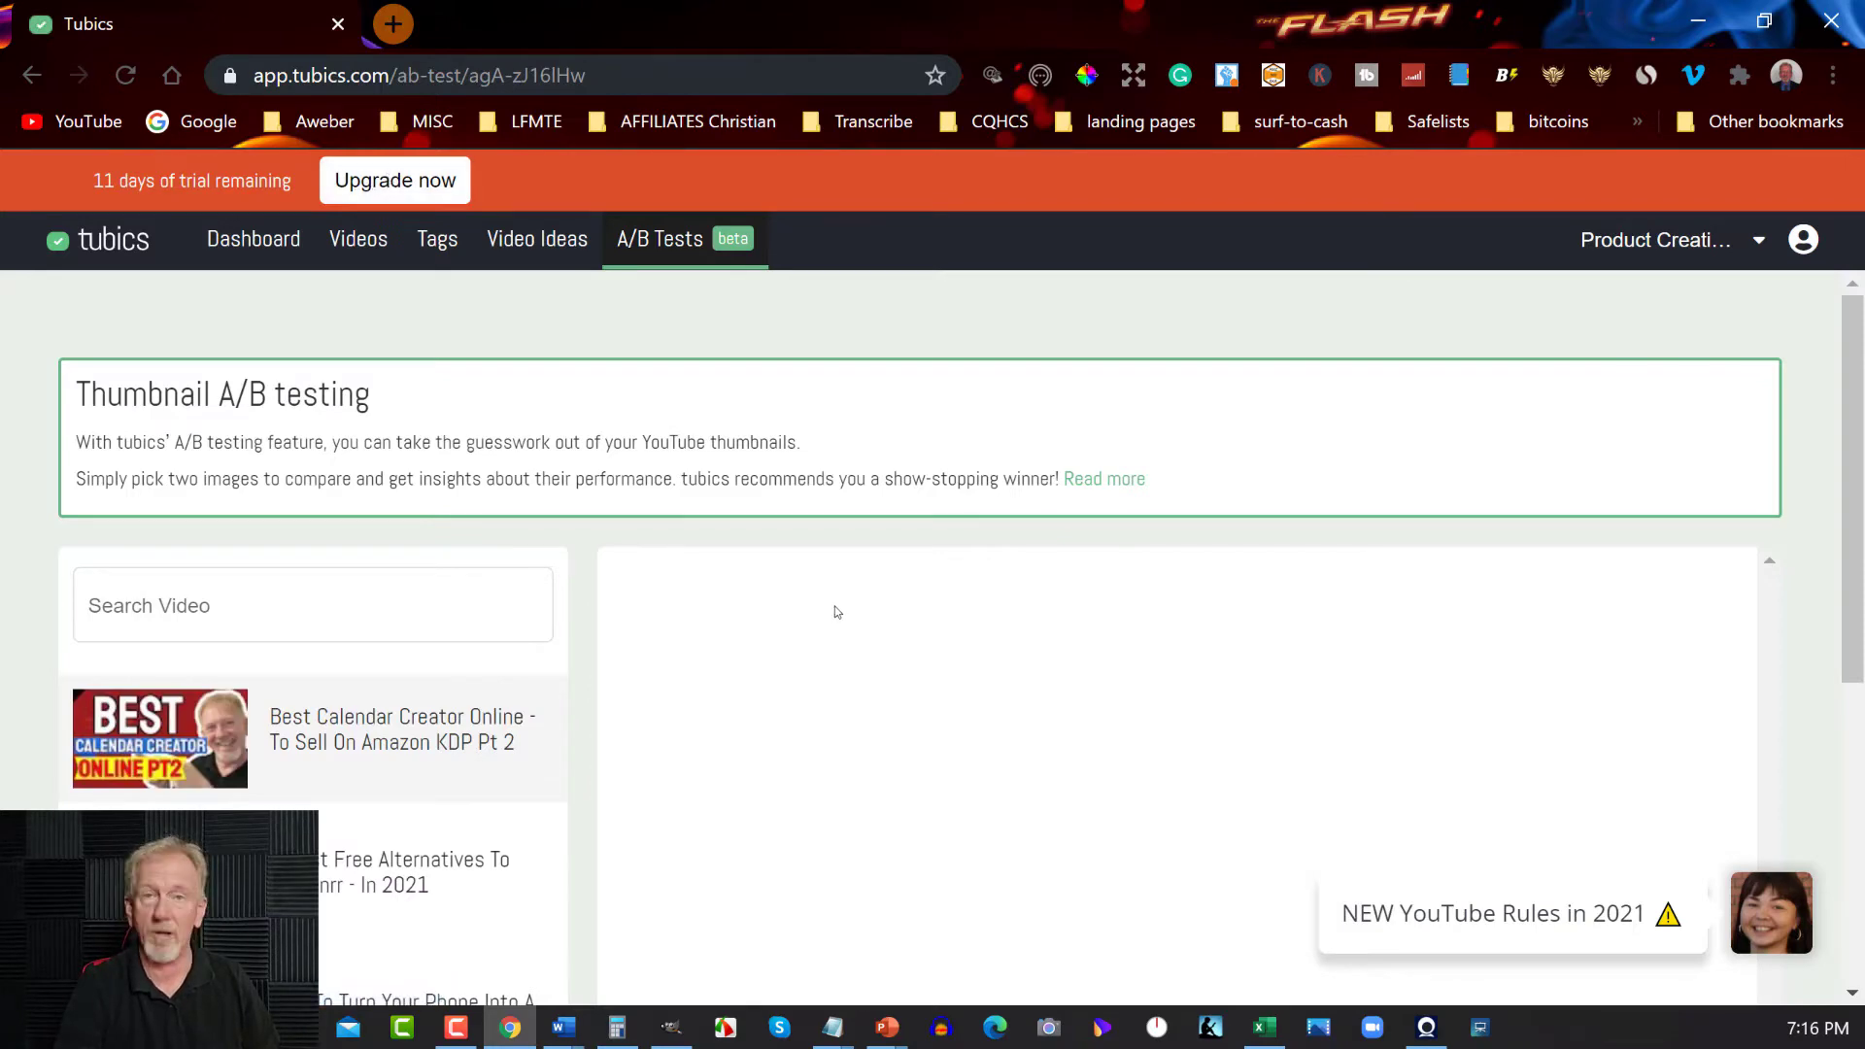
pyautogui.scroll(-5, 833, 612)
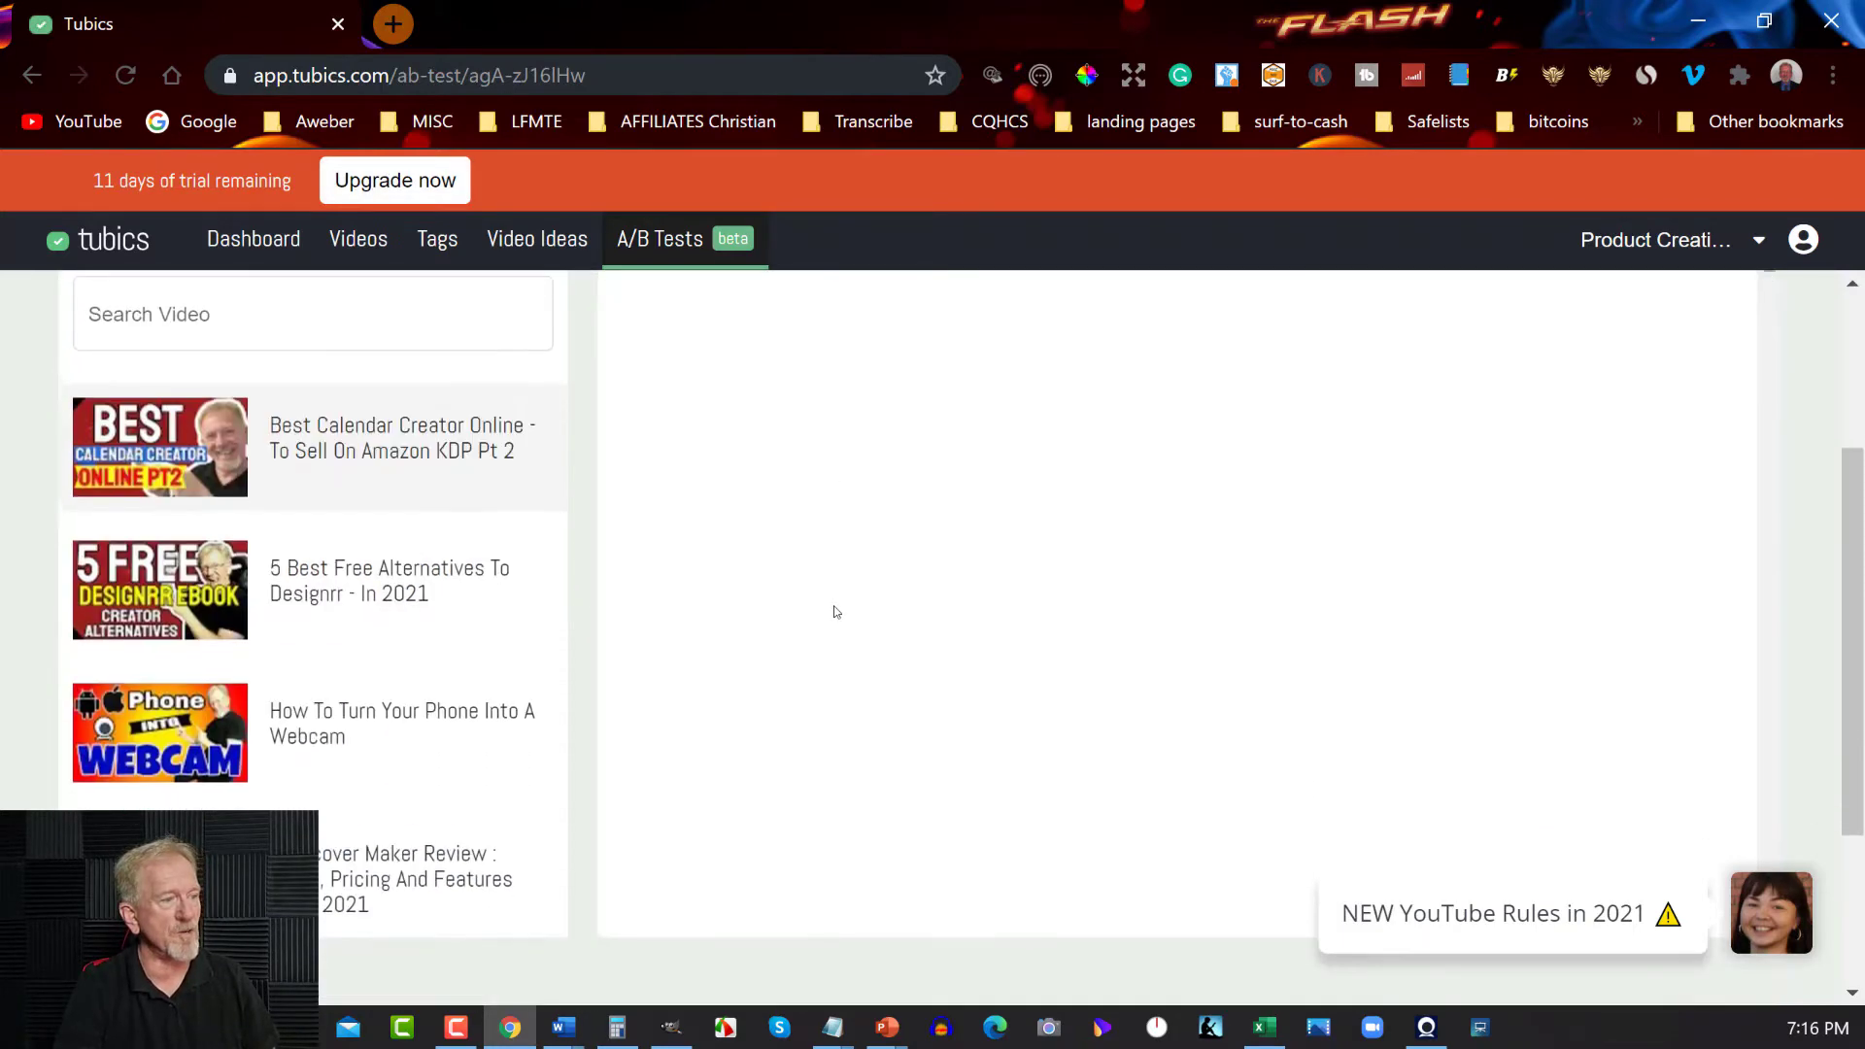
pyautogui.scroll(3, 833, 611)
pyautogui.scroll(-1, 32, 433)
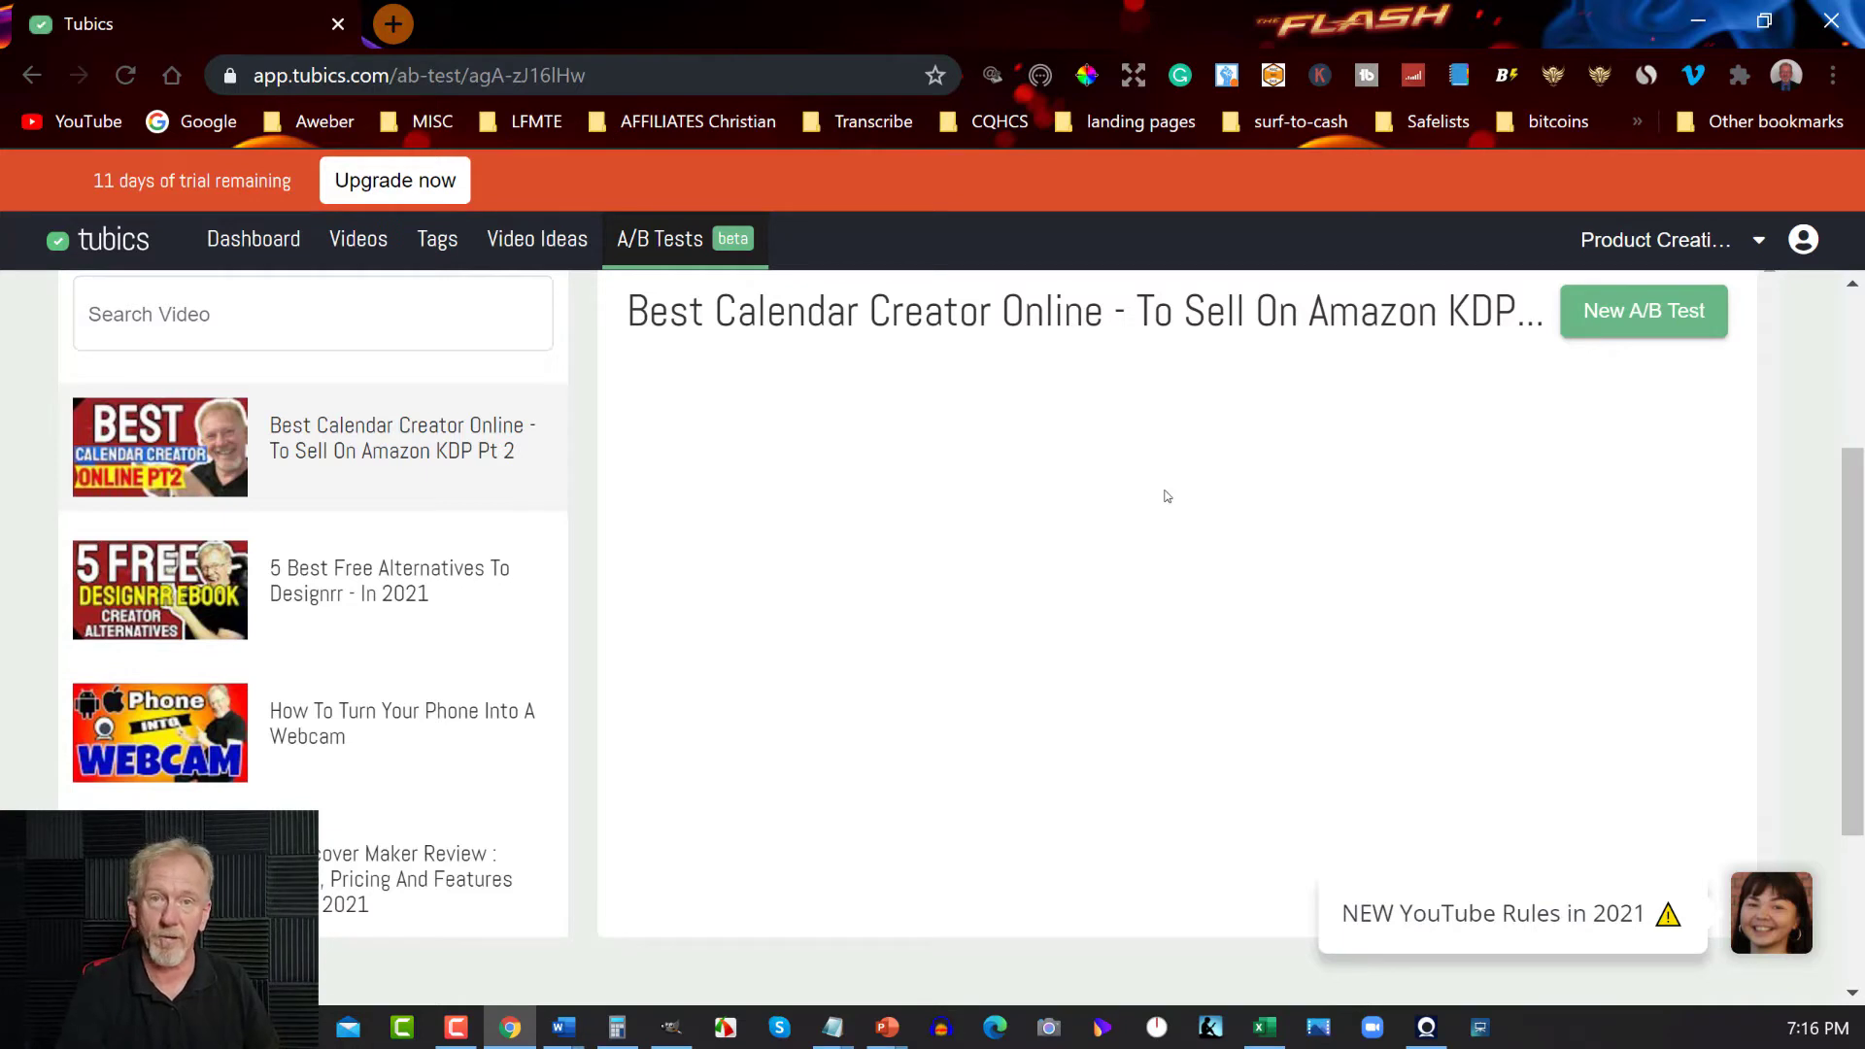
# Go to the Subscription settings via Upgrade now and reload the page
pyautogui.click(394, 182)
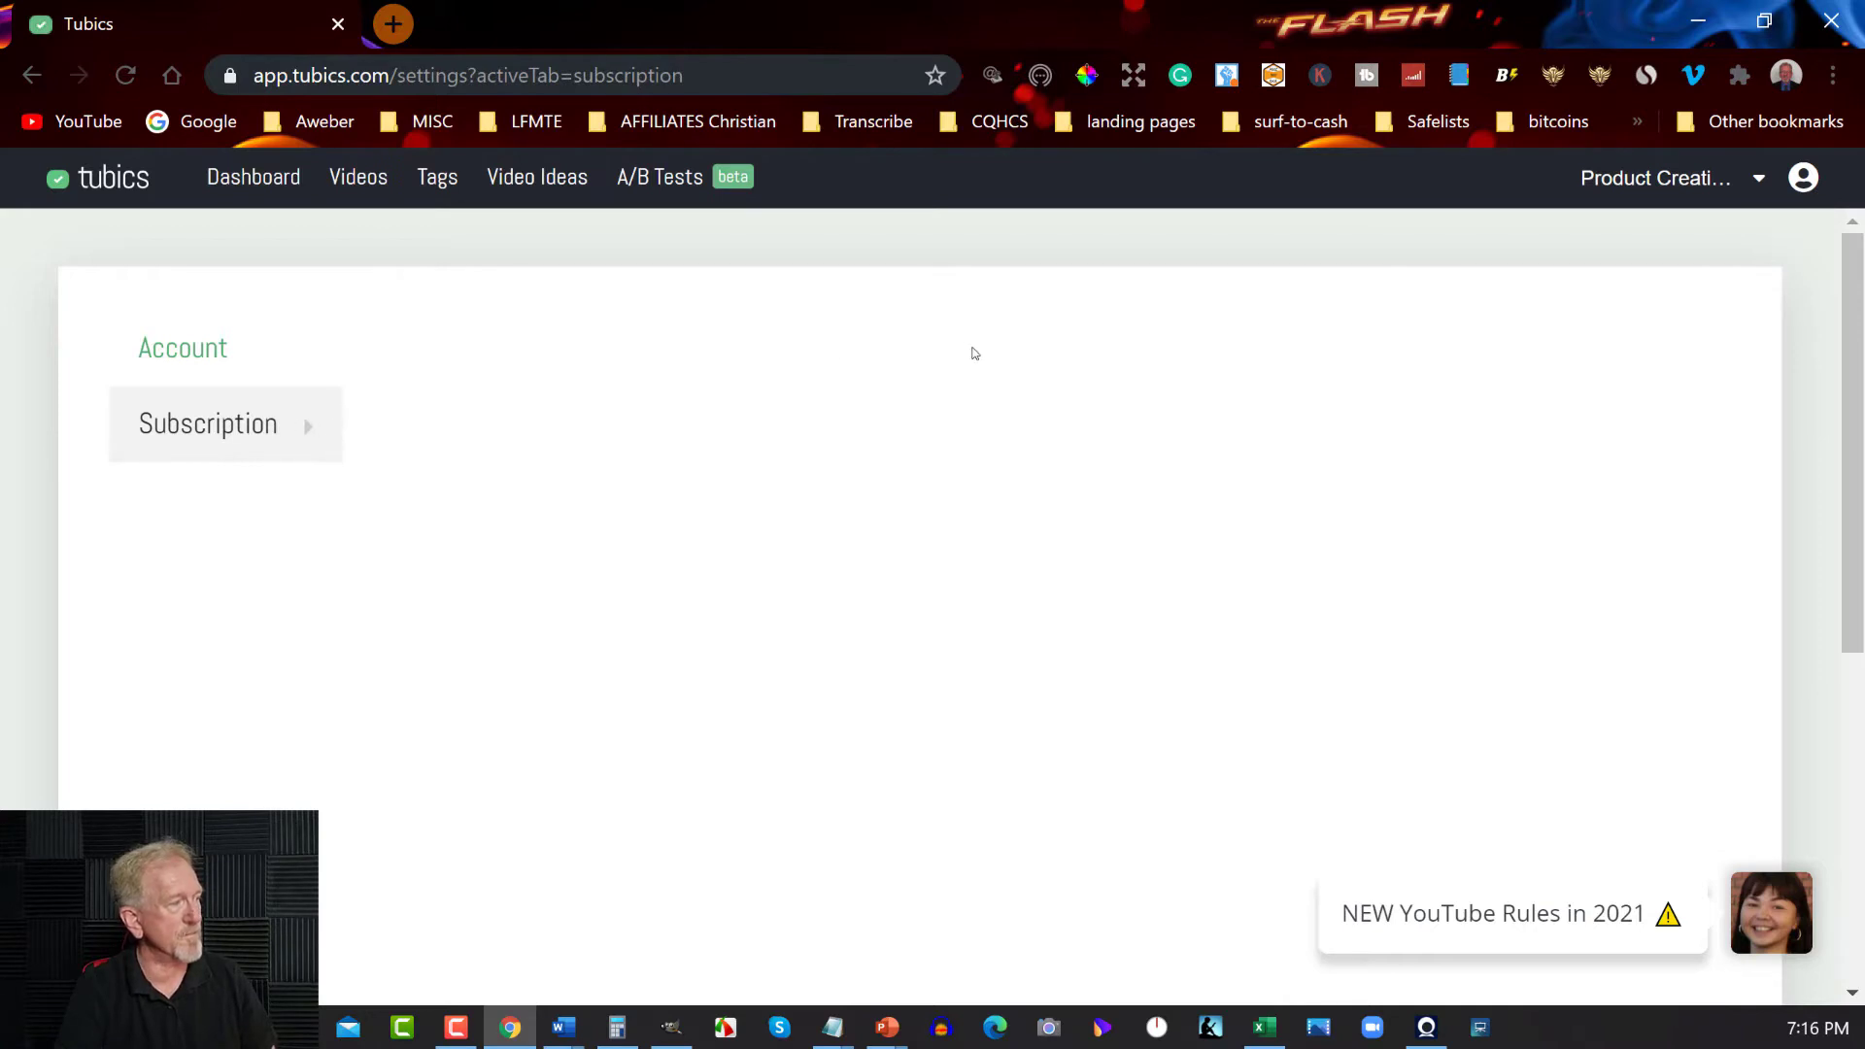
pyautogui.scroll(-4, 972, 369)
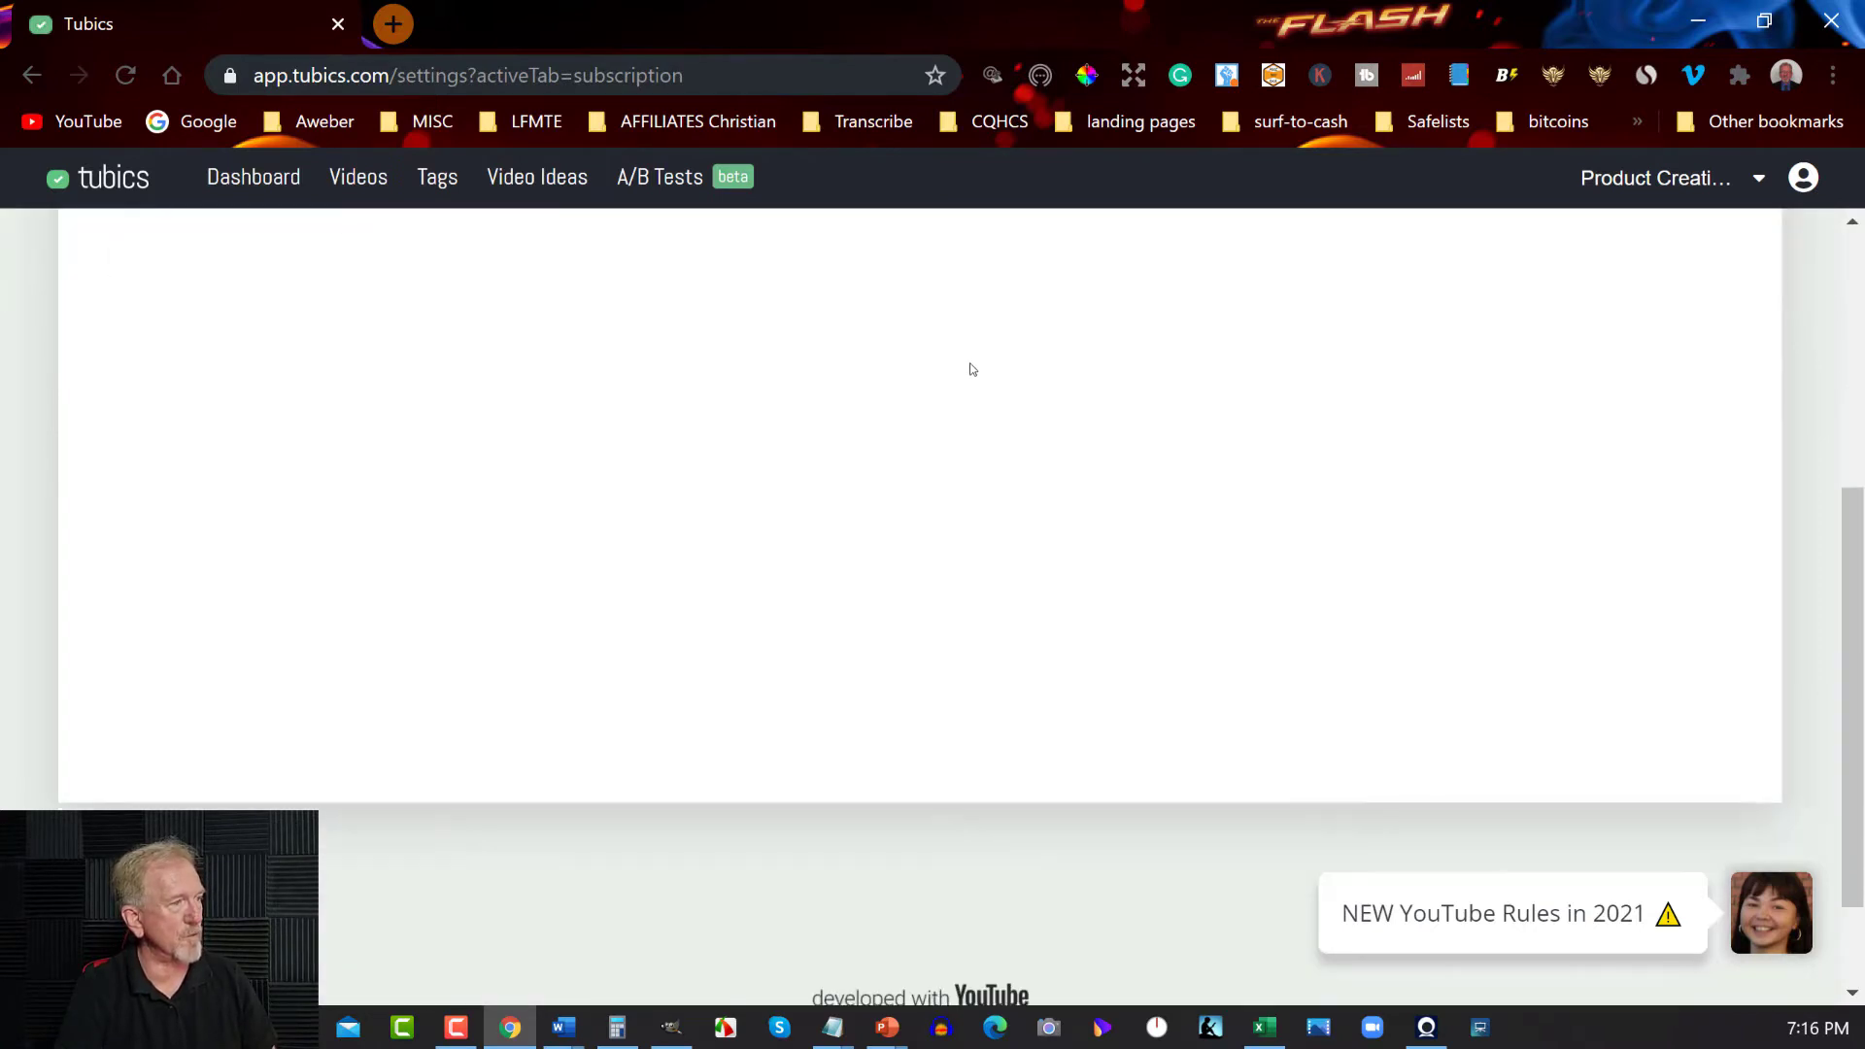
pyautogui.scroll(4, 972, 369)
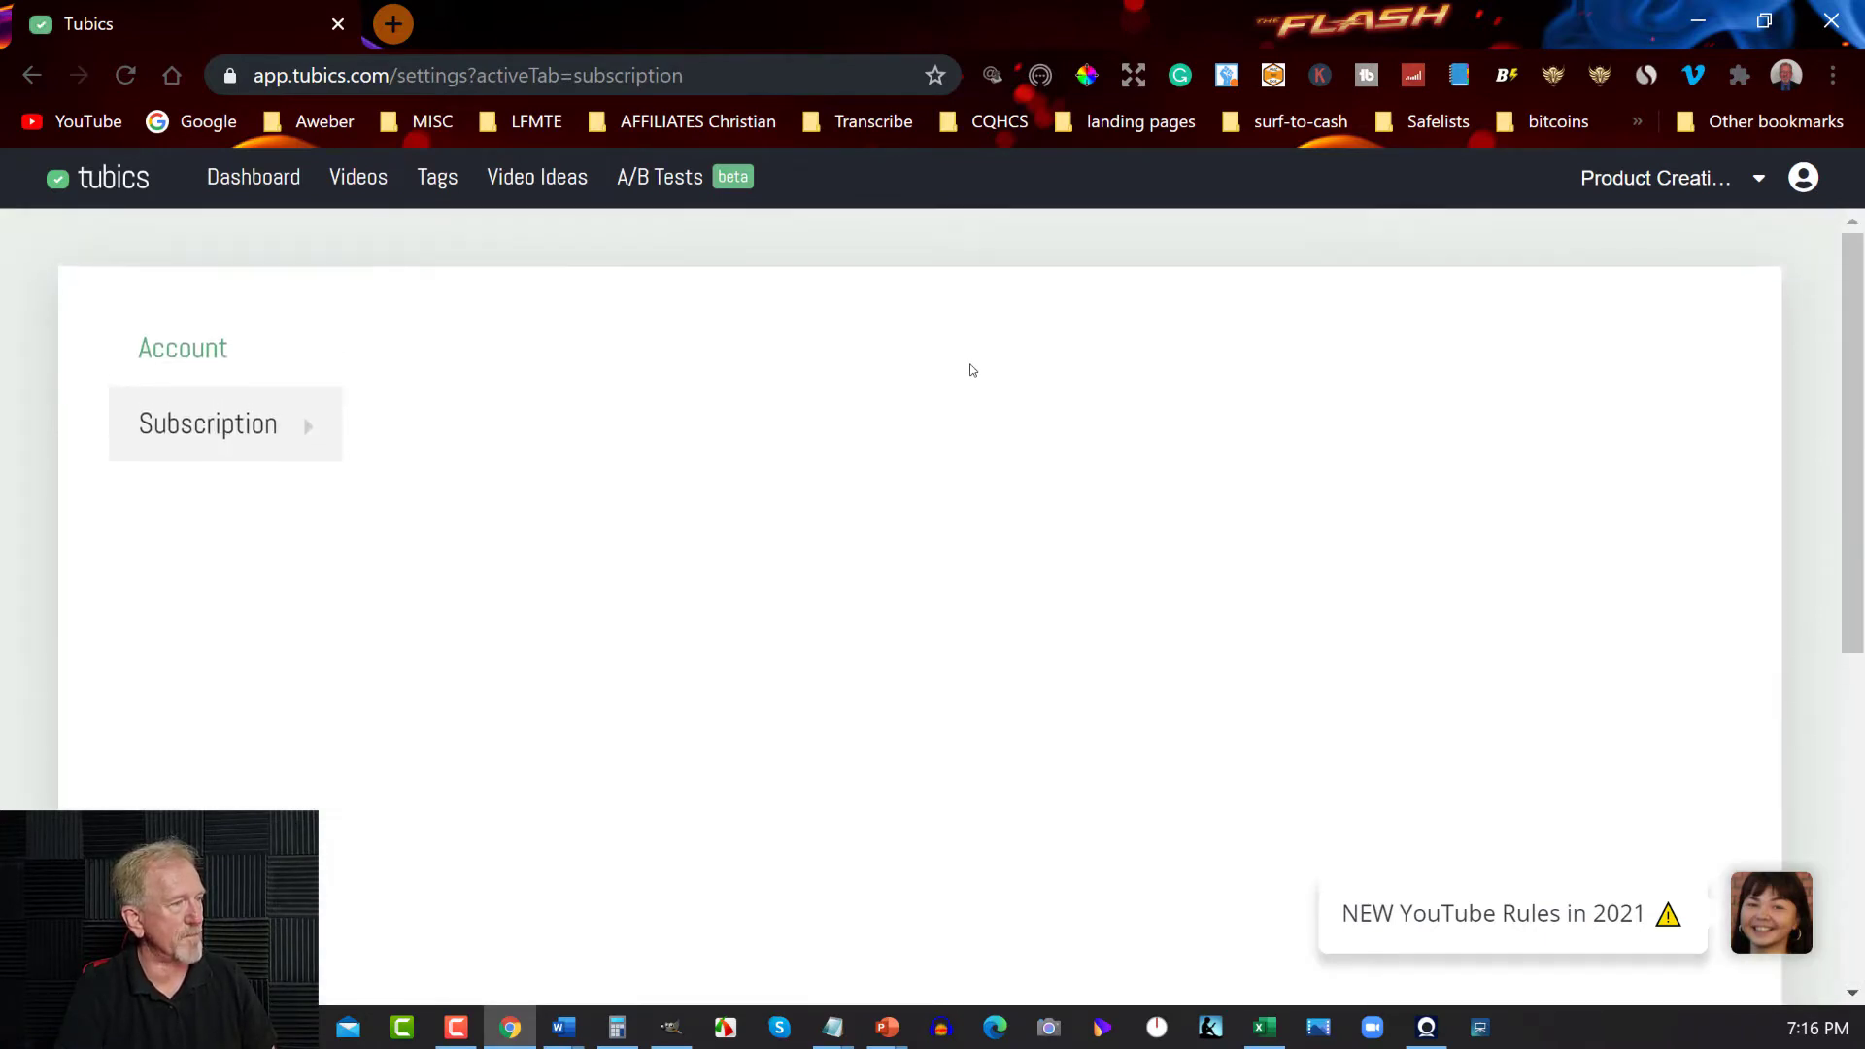
pyautogui.click(125, 75)
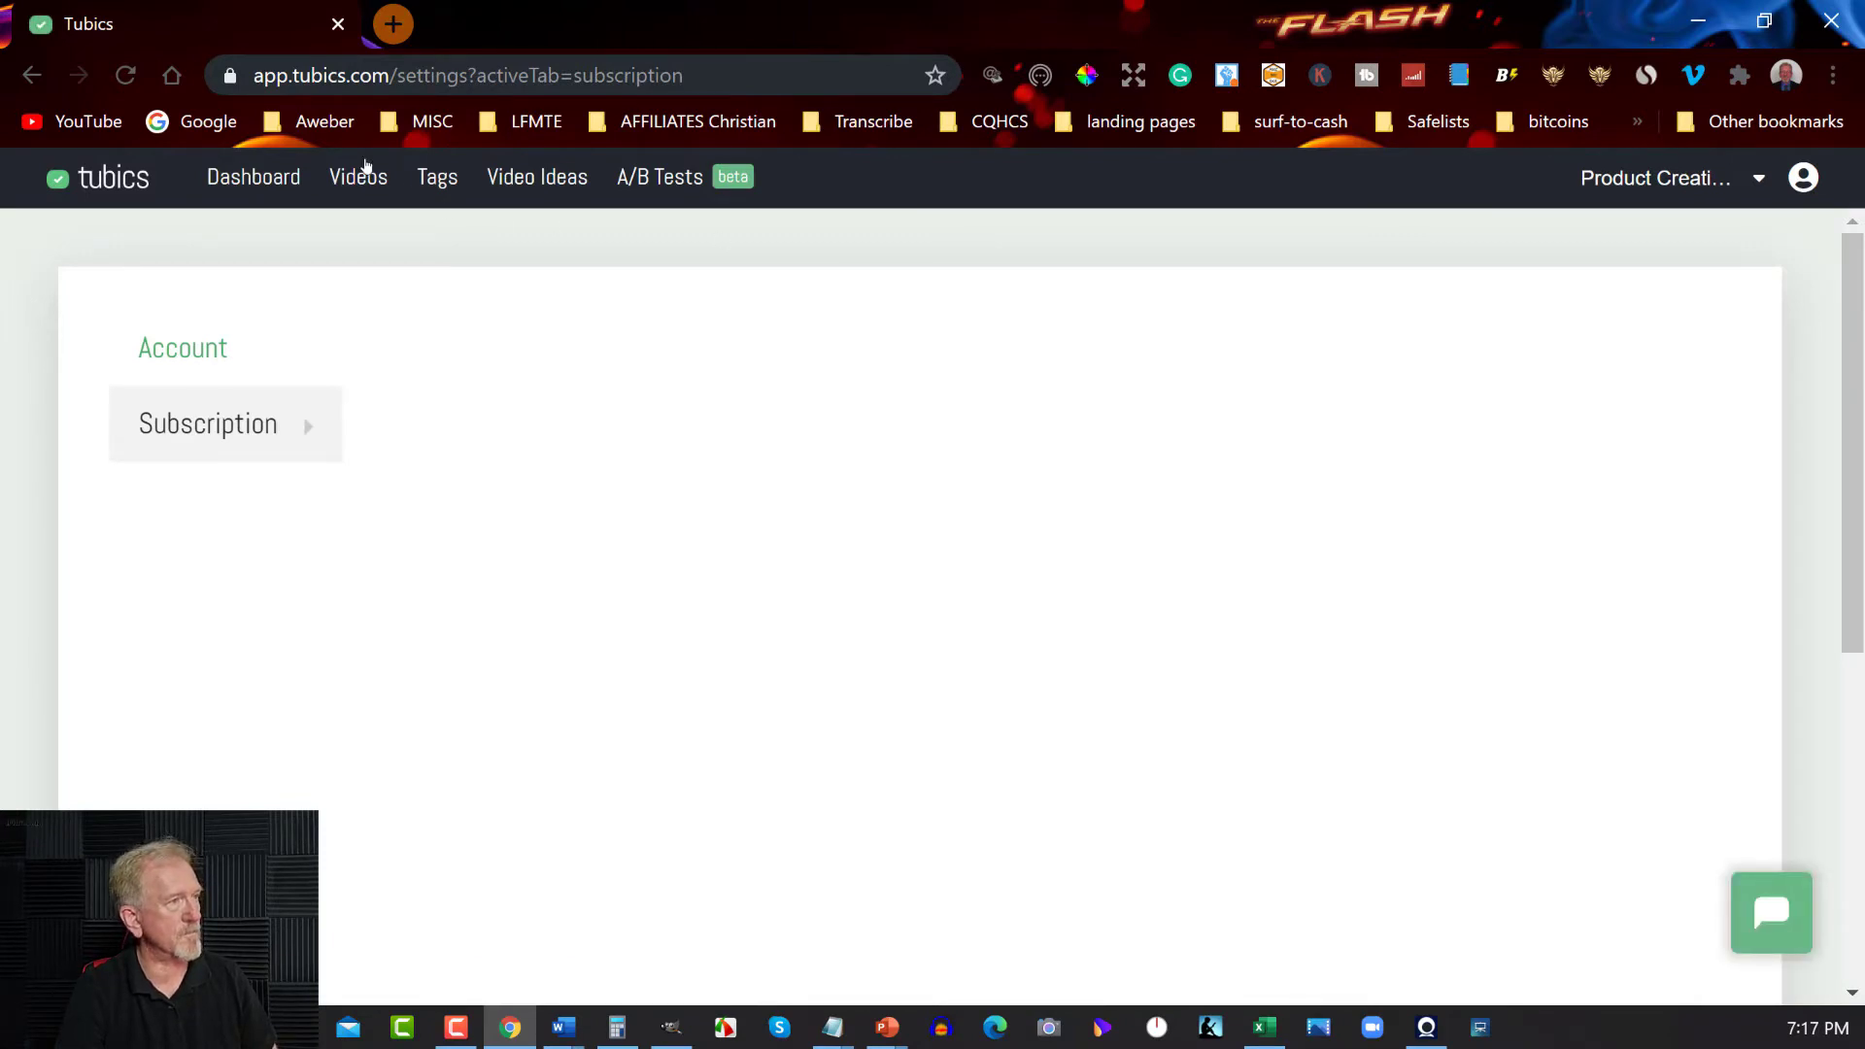
# Review all subscription plans (Creator Program $7.9, Brands $190/month), then return to the Dashboard
pyautogui.click(312, 430)
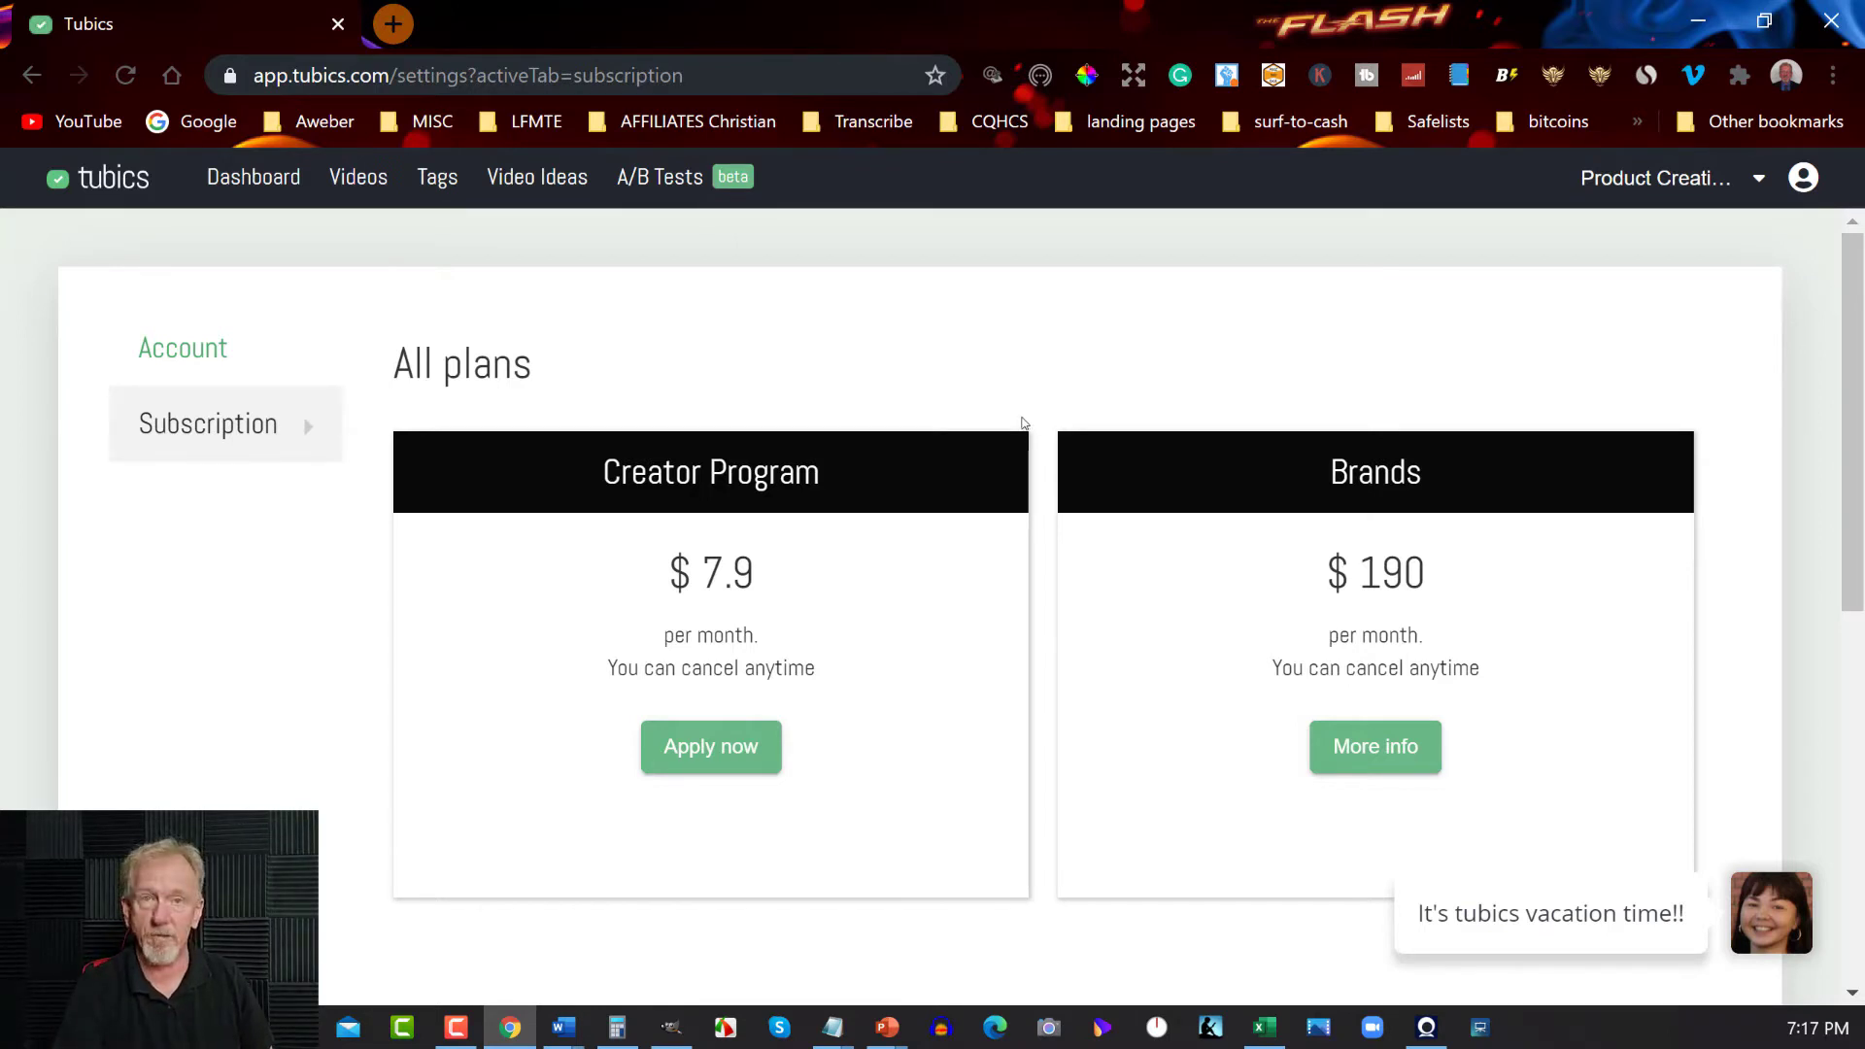
pyautogui.scroll(-6, 1022, 423)
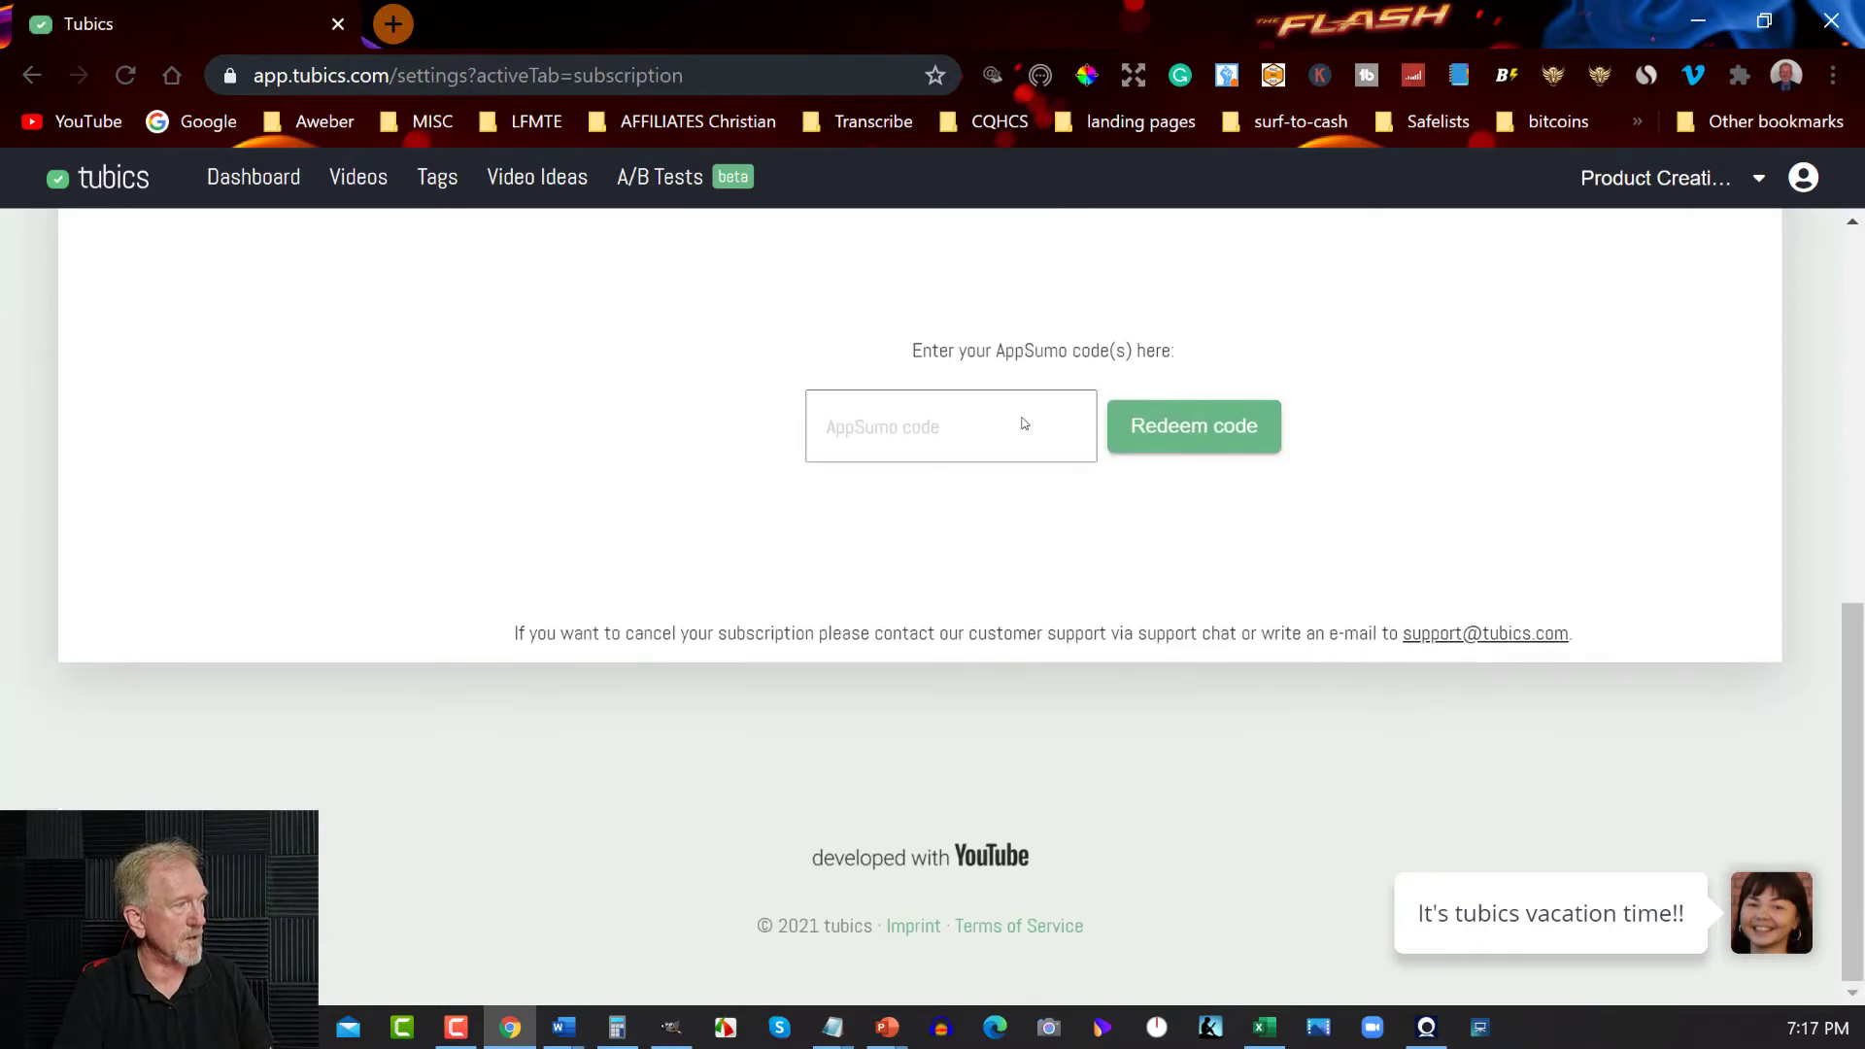
pyautogui.scroll(6, 1022, 418)
pyautogui.scroll(-8, 1022, 417)
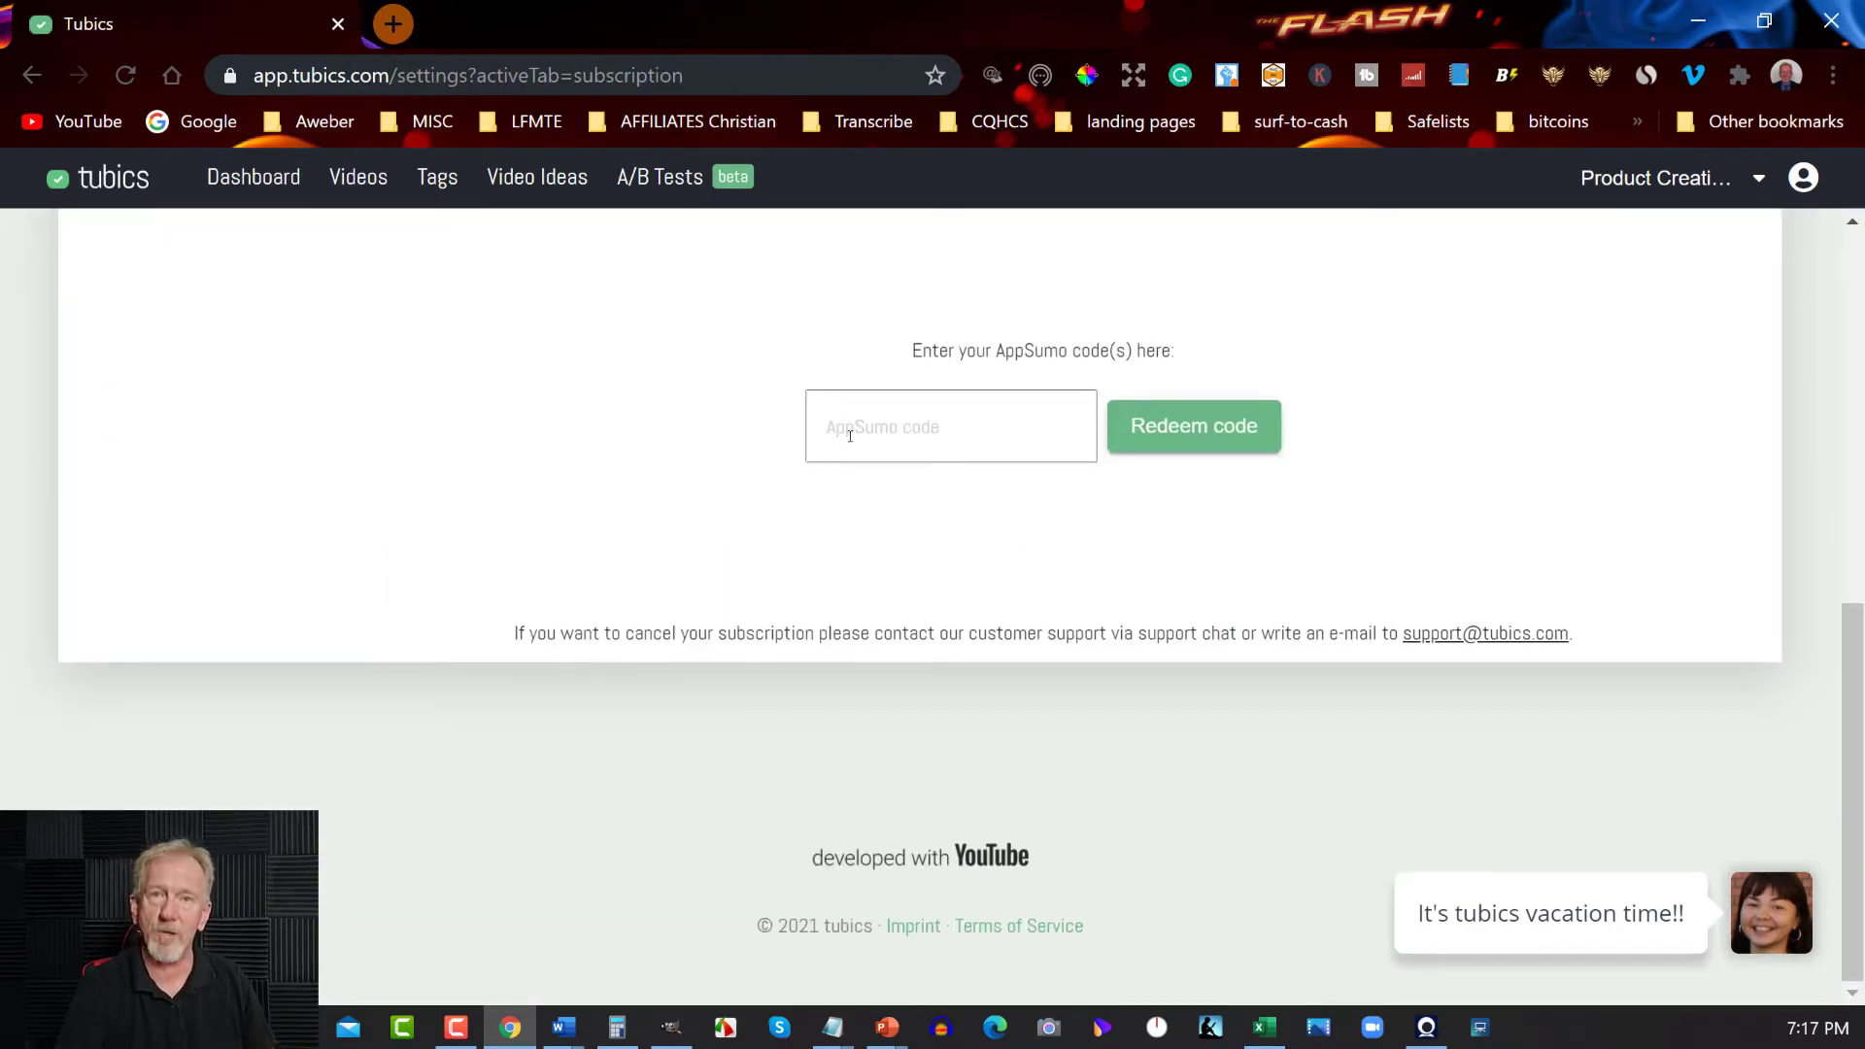
pyautogui.scroll(8, 850, 435)
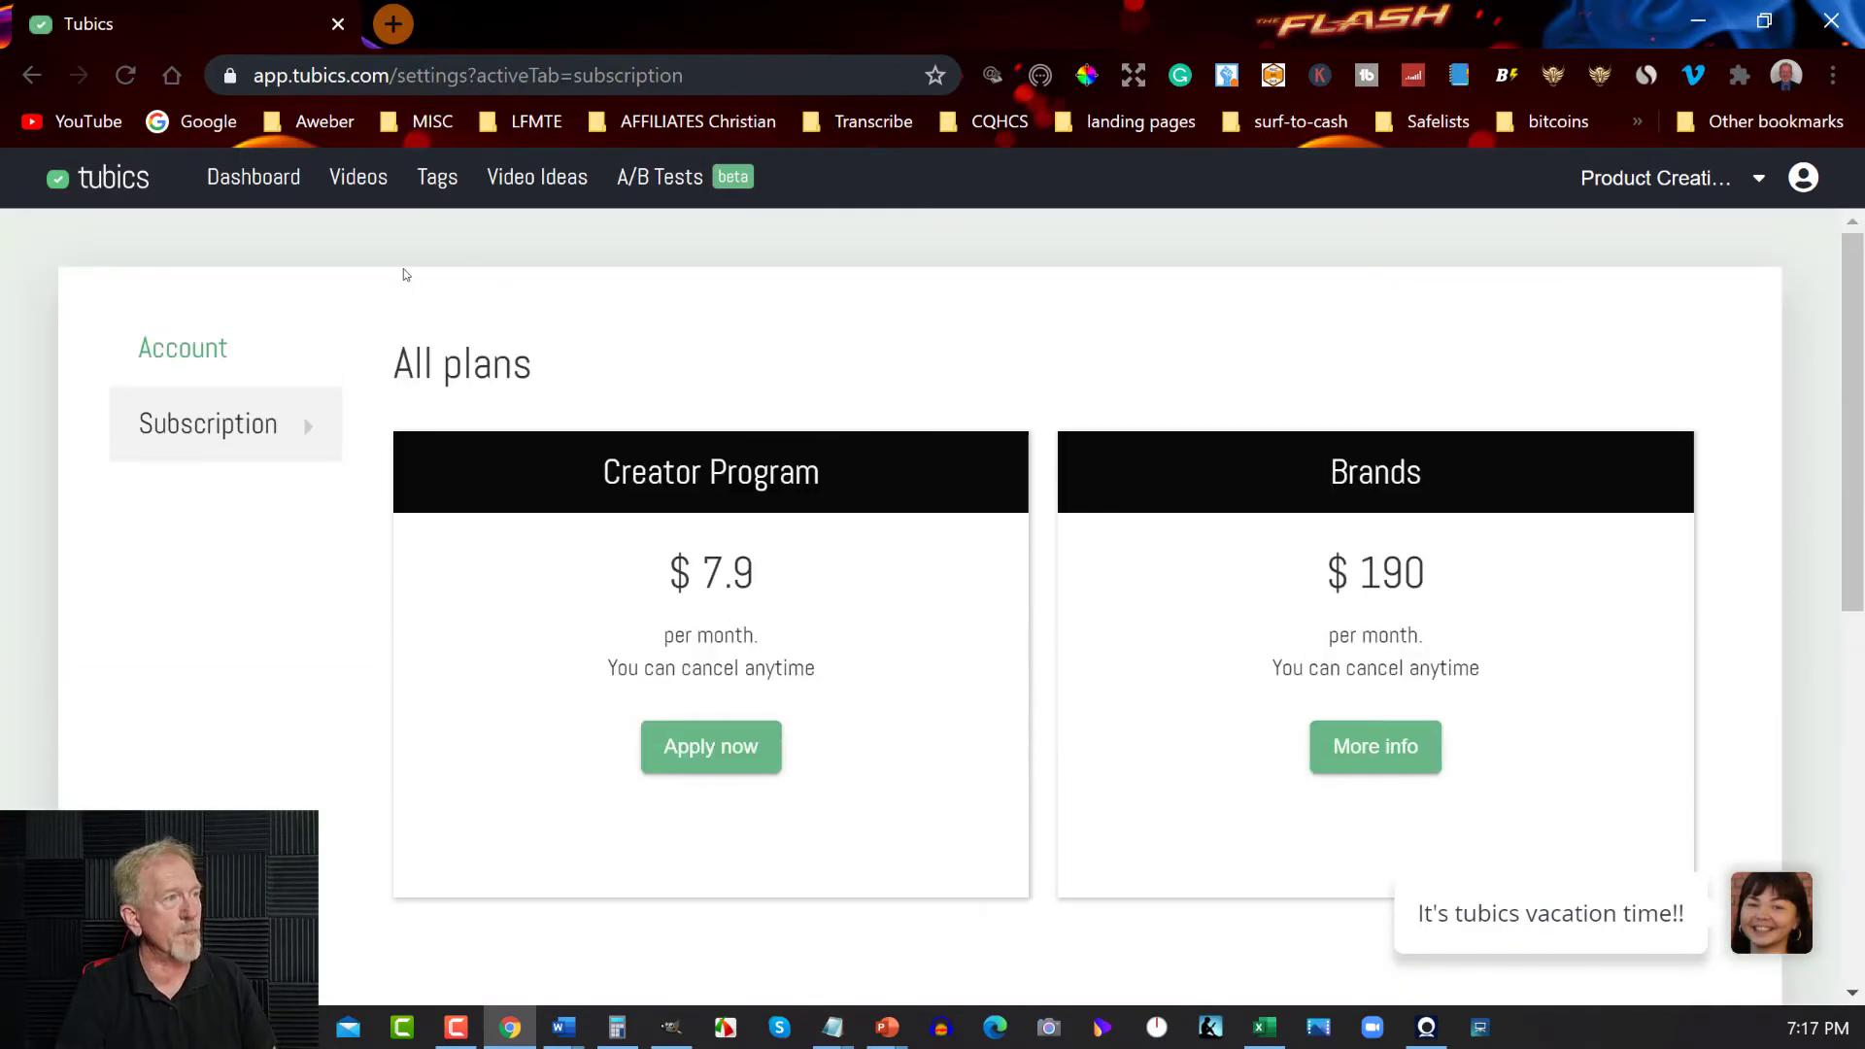
pyautogui.click(236, 182)
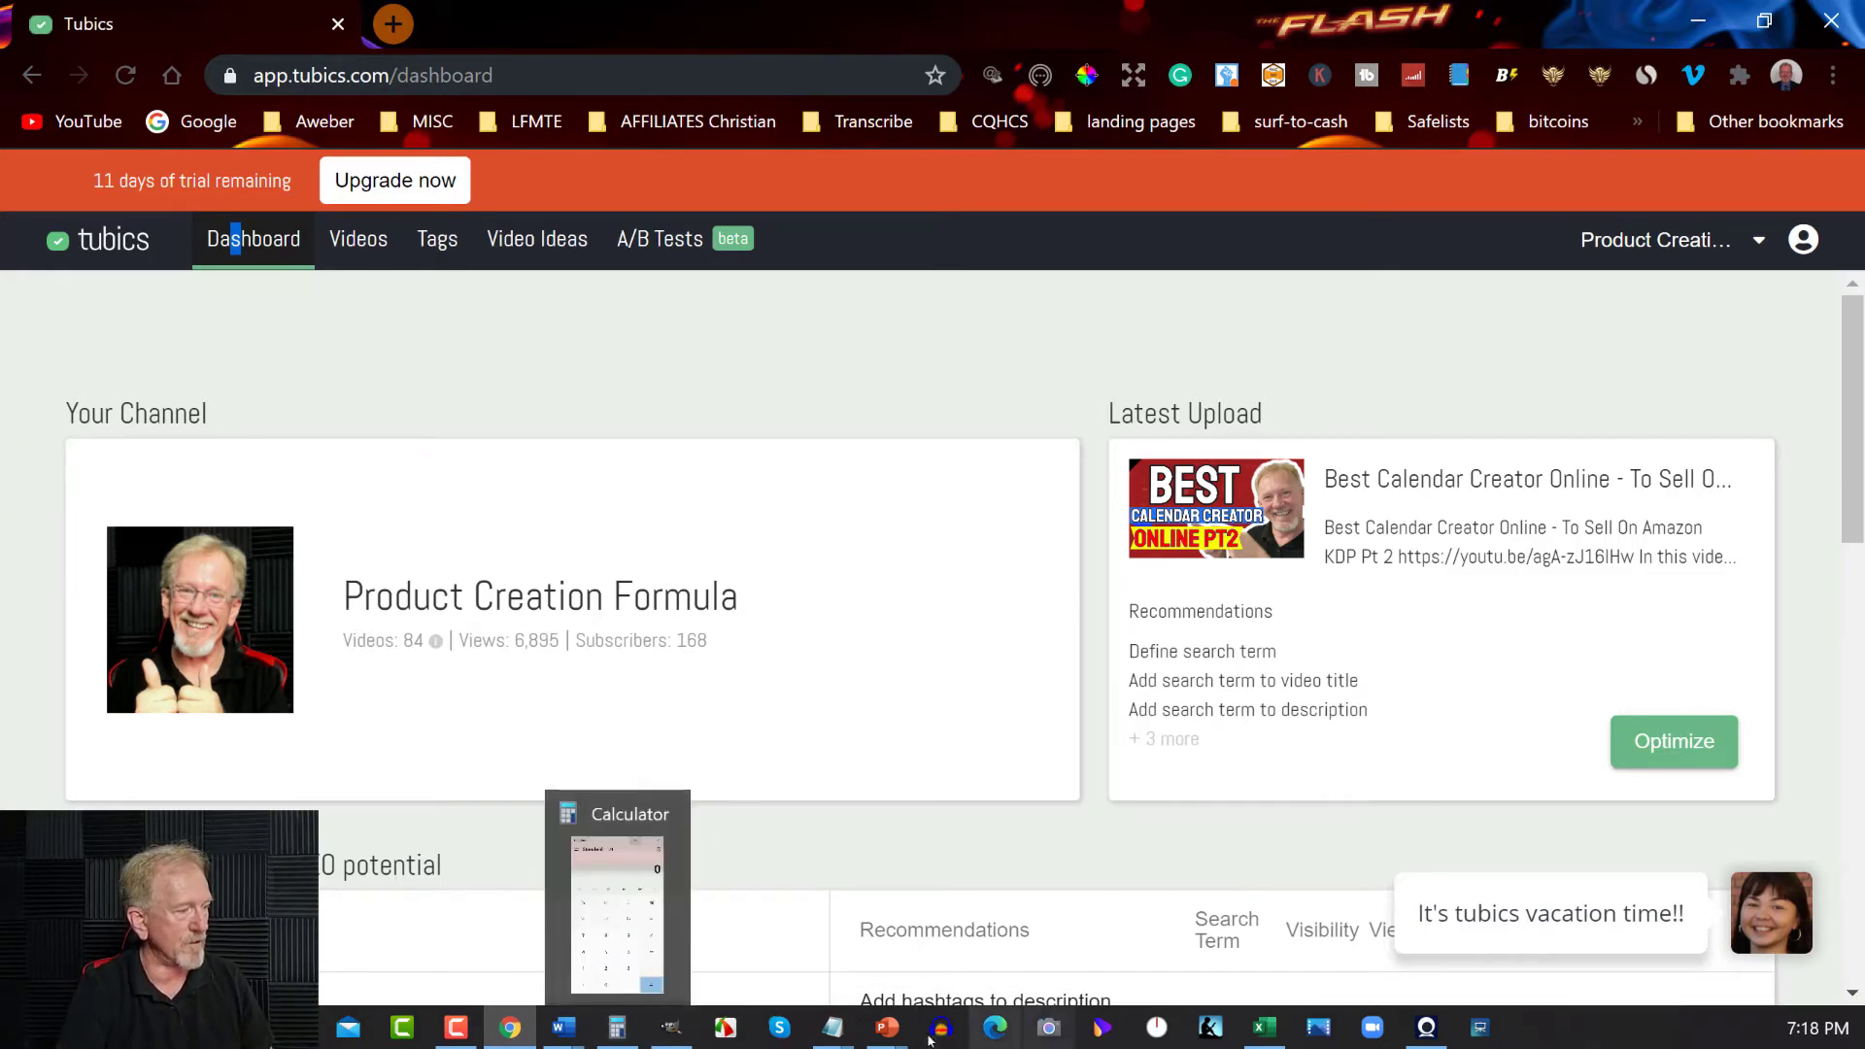
# Bring Notepad forward and highlight 'Subscribers' and the division sign in the formula
pyautogui.moveTo(833, 1028)
pyautogui.click(1760, 922)
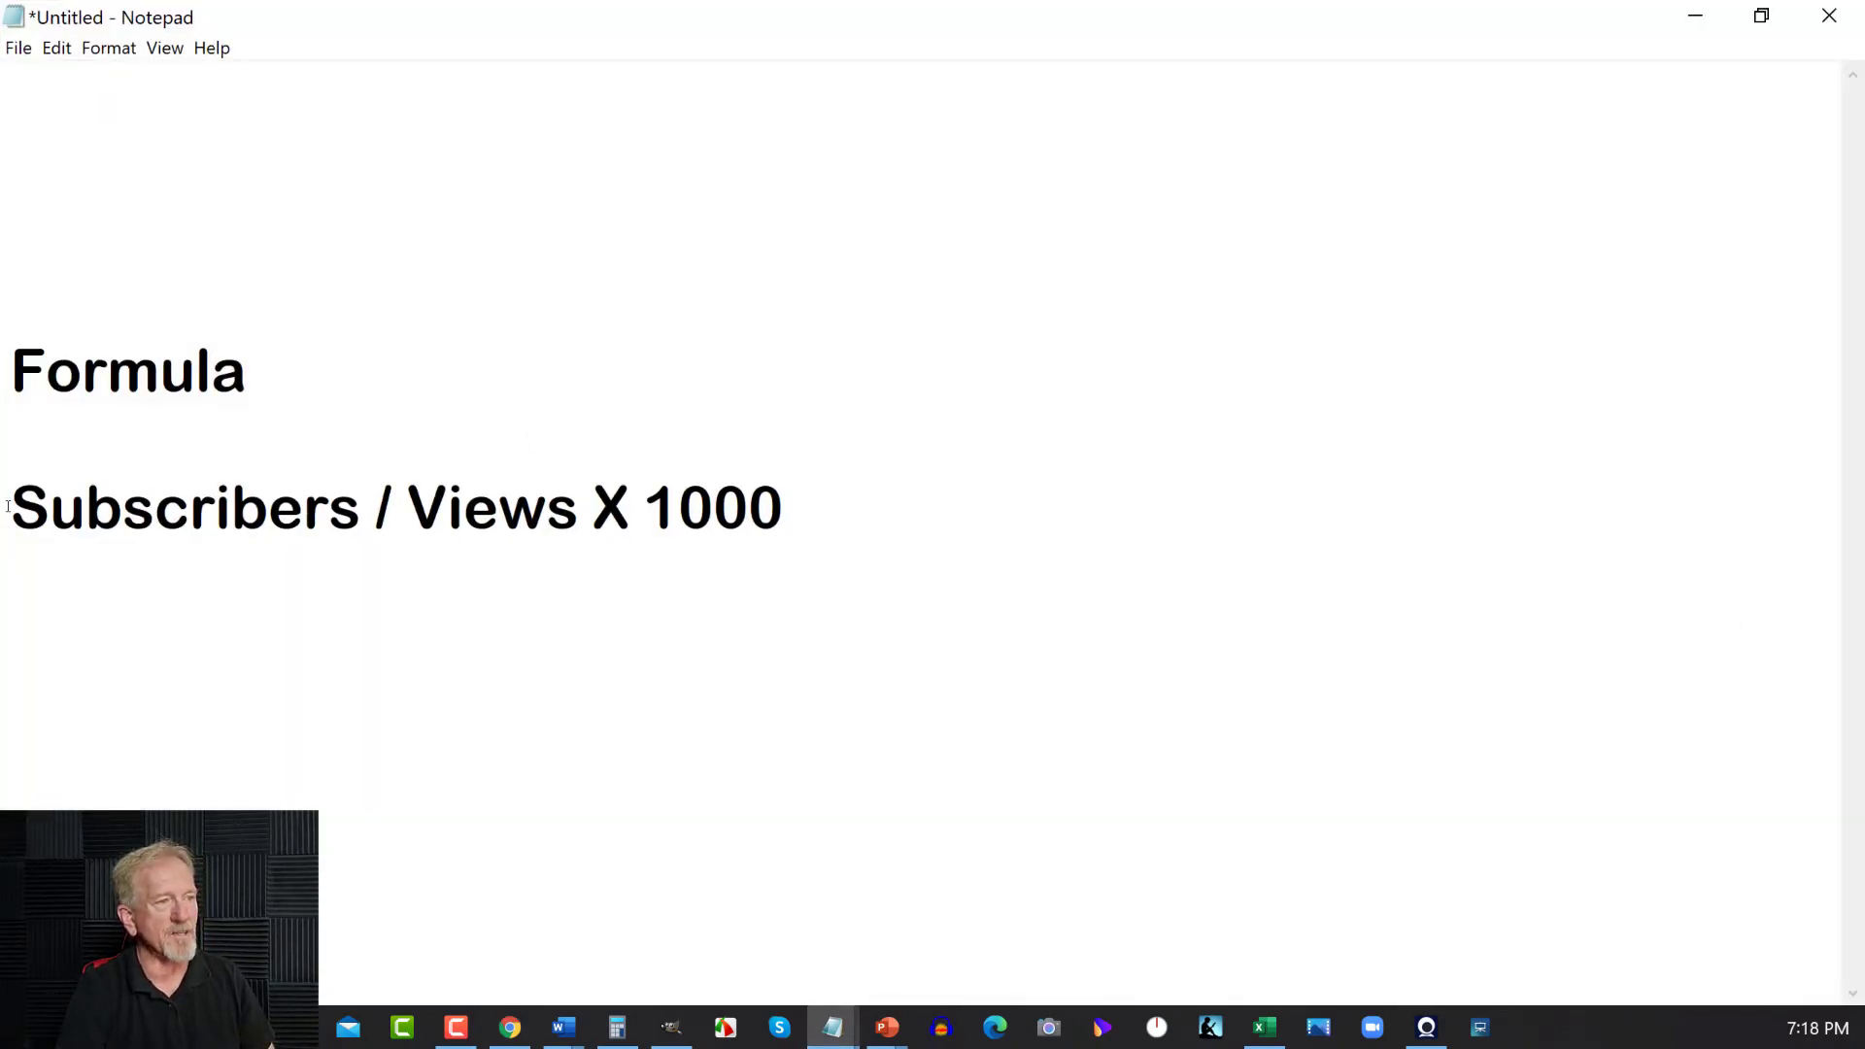
pyautogui.moveTo(7, 506); pyautogui.dragTo(155, 504)
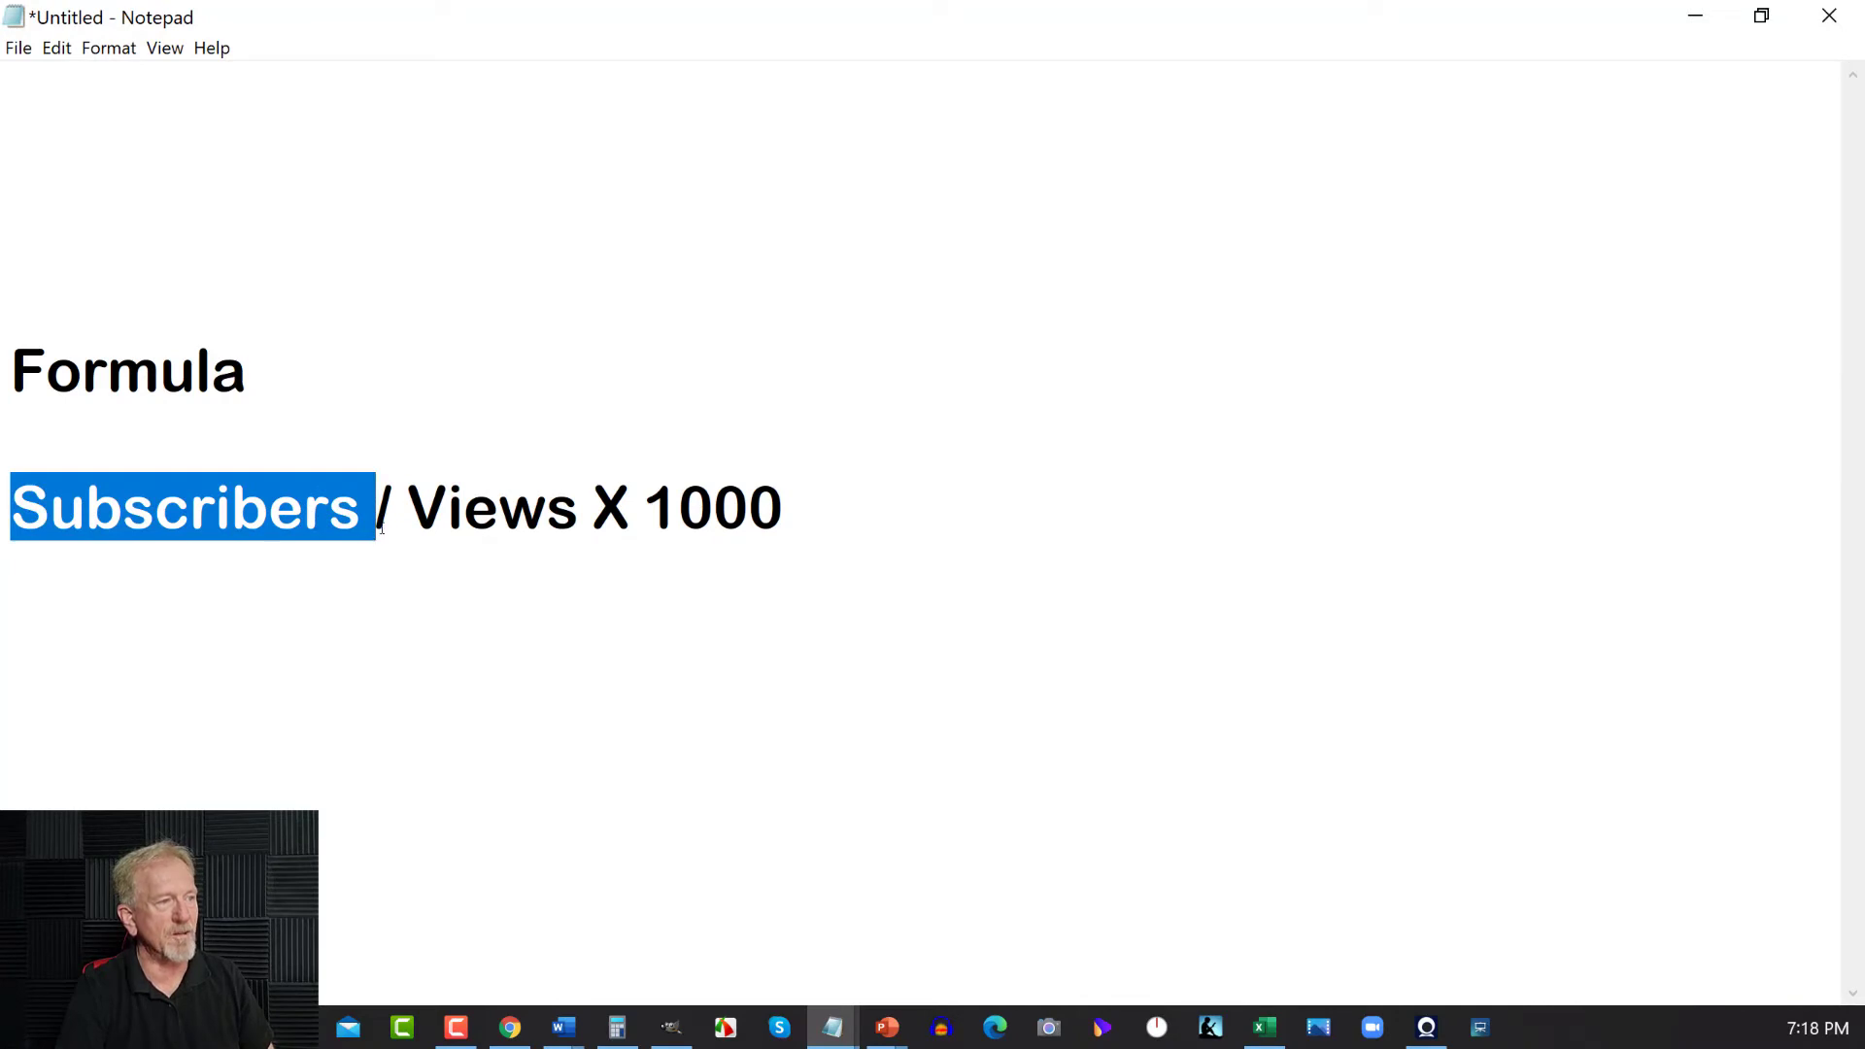
pyautogui.moveTo(387, 510); pyautogui.dragTo(840, 520)
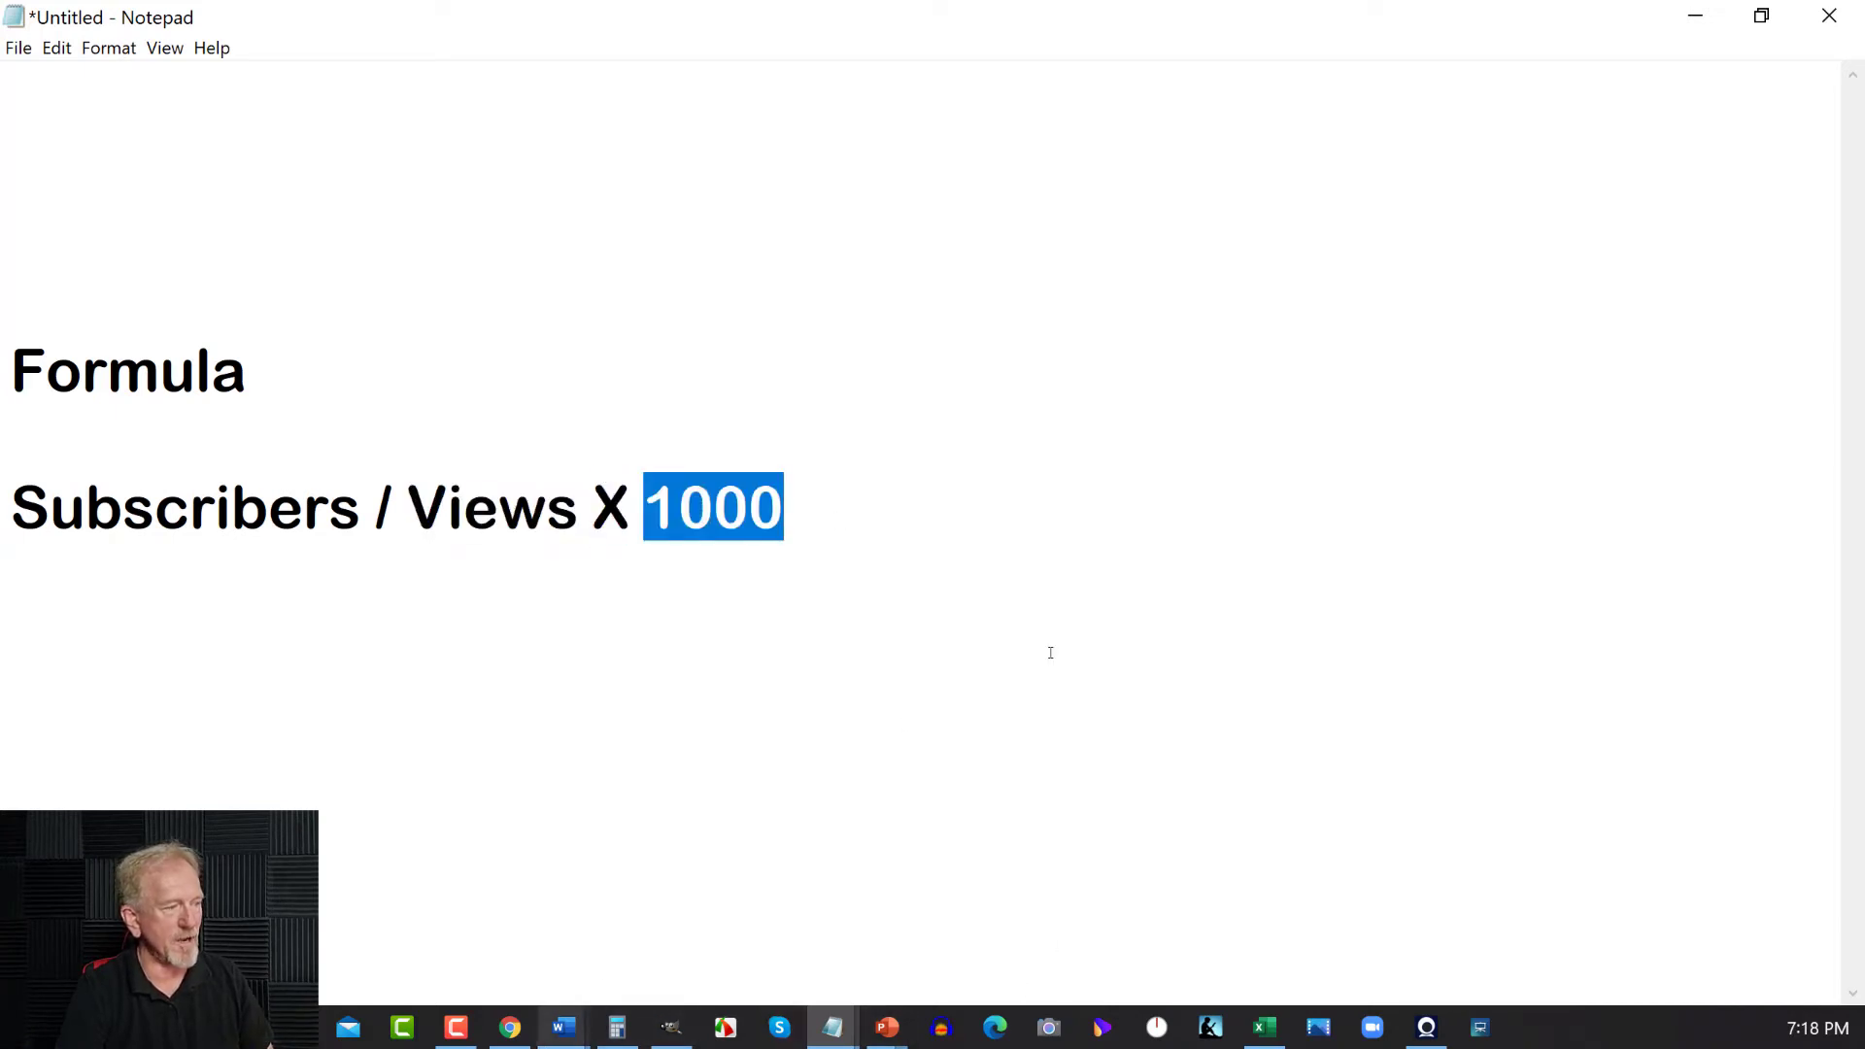
# Minimize Notepad and, in Calculator, compute 168 ÷ 6895
pyautogui.click(1694, 16)
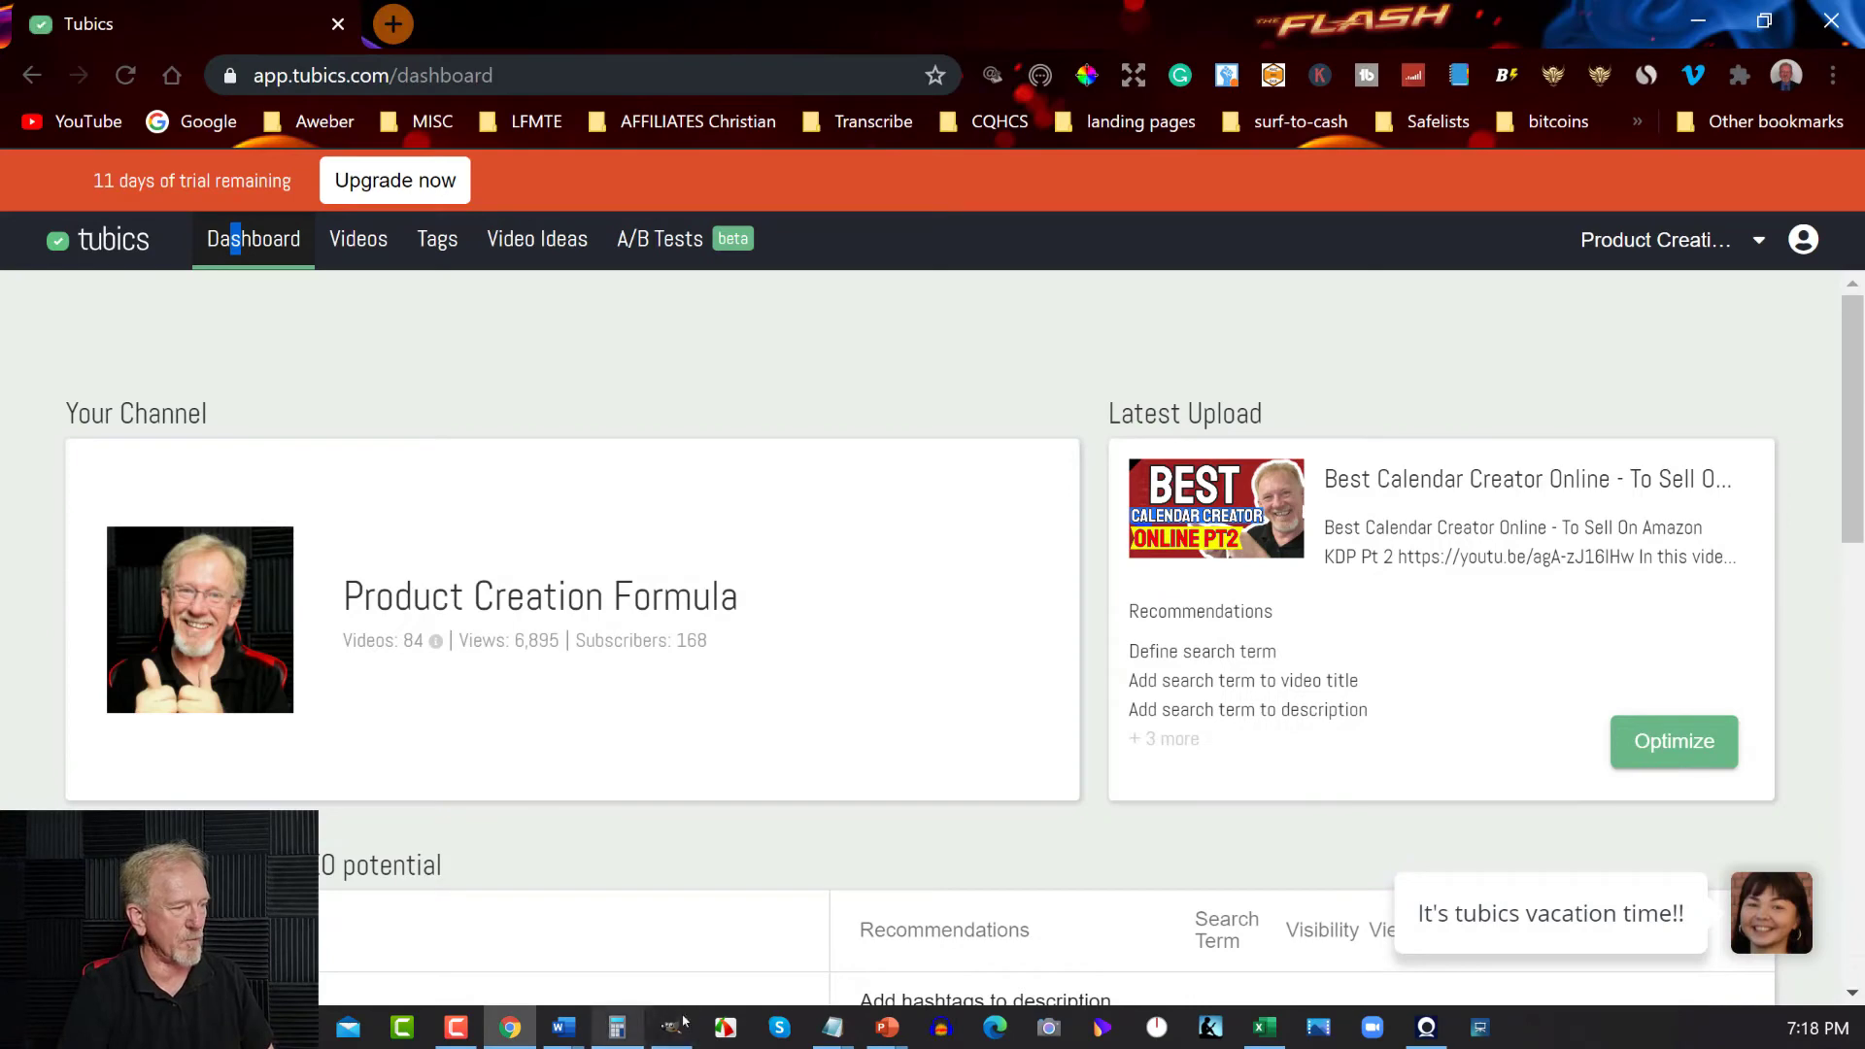
pyautogui.click(616, 1027)
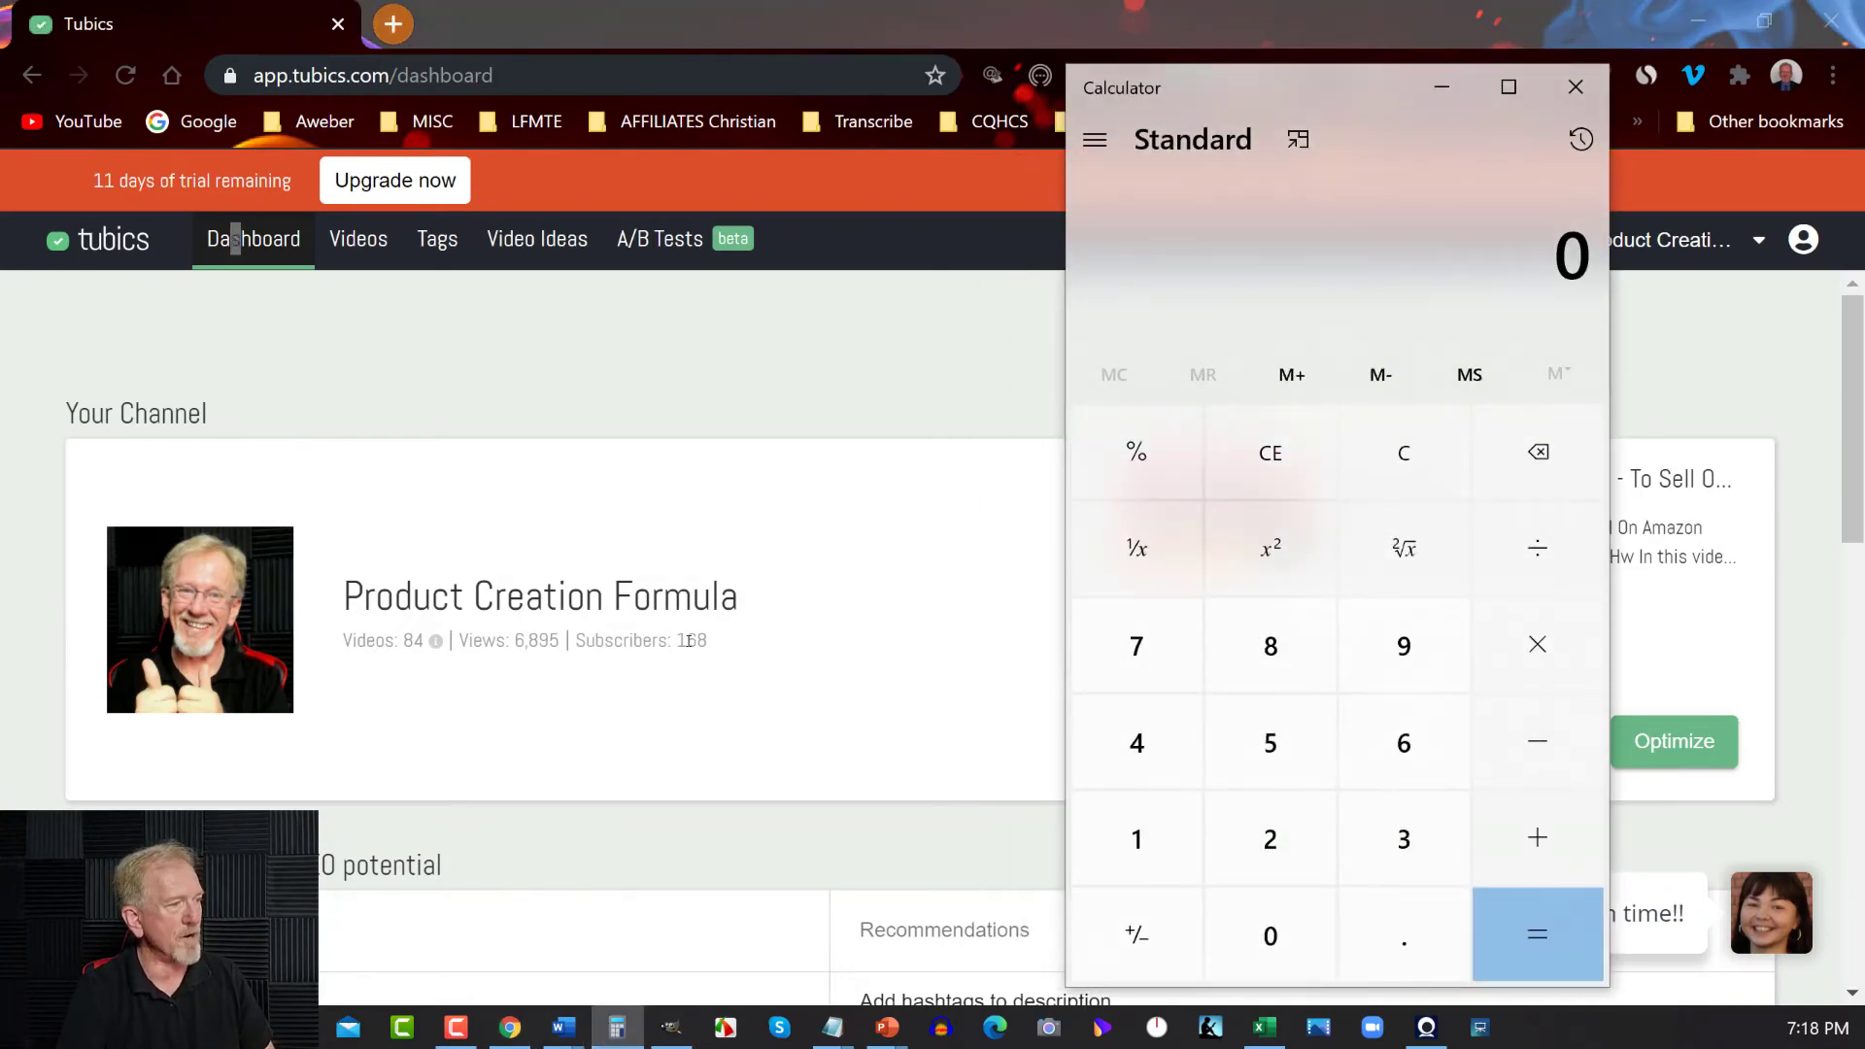
pyautogui.click(1190, 867)
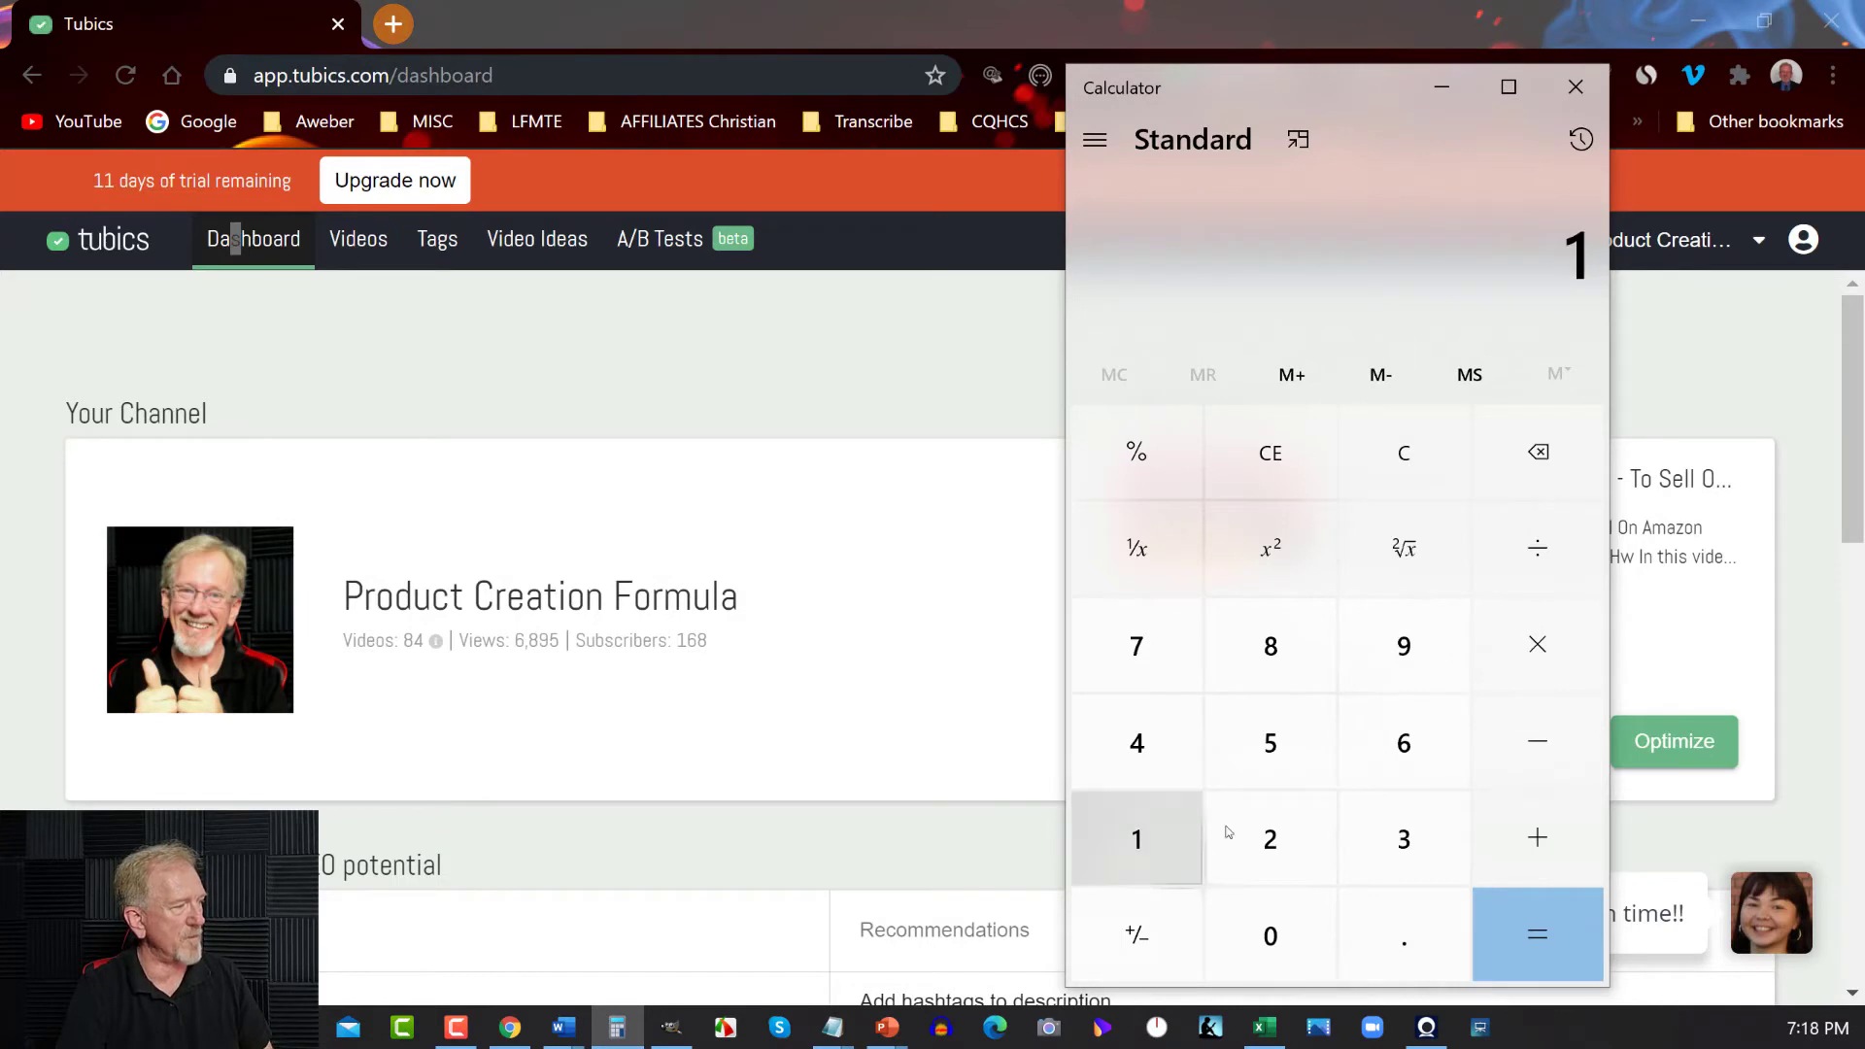
pyautogui.click(1371, 754)
pyautogui.click(1295, 625)
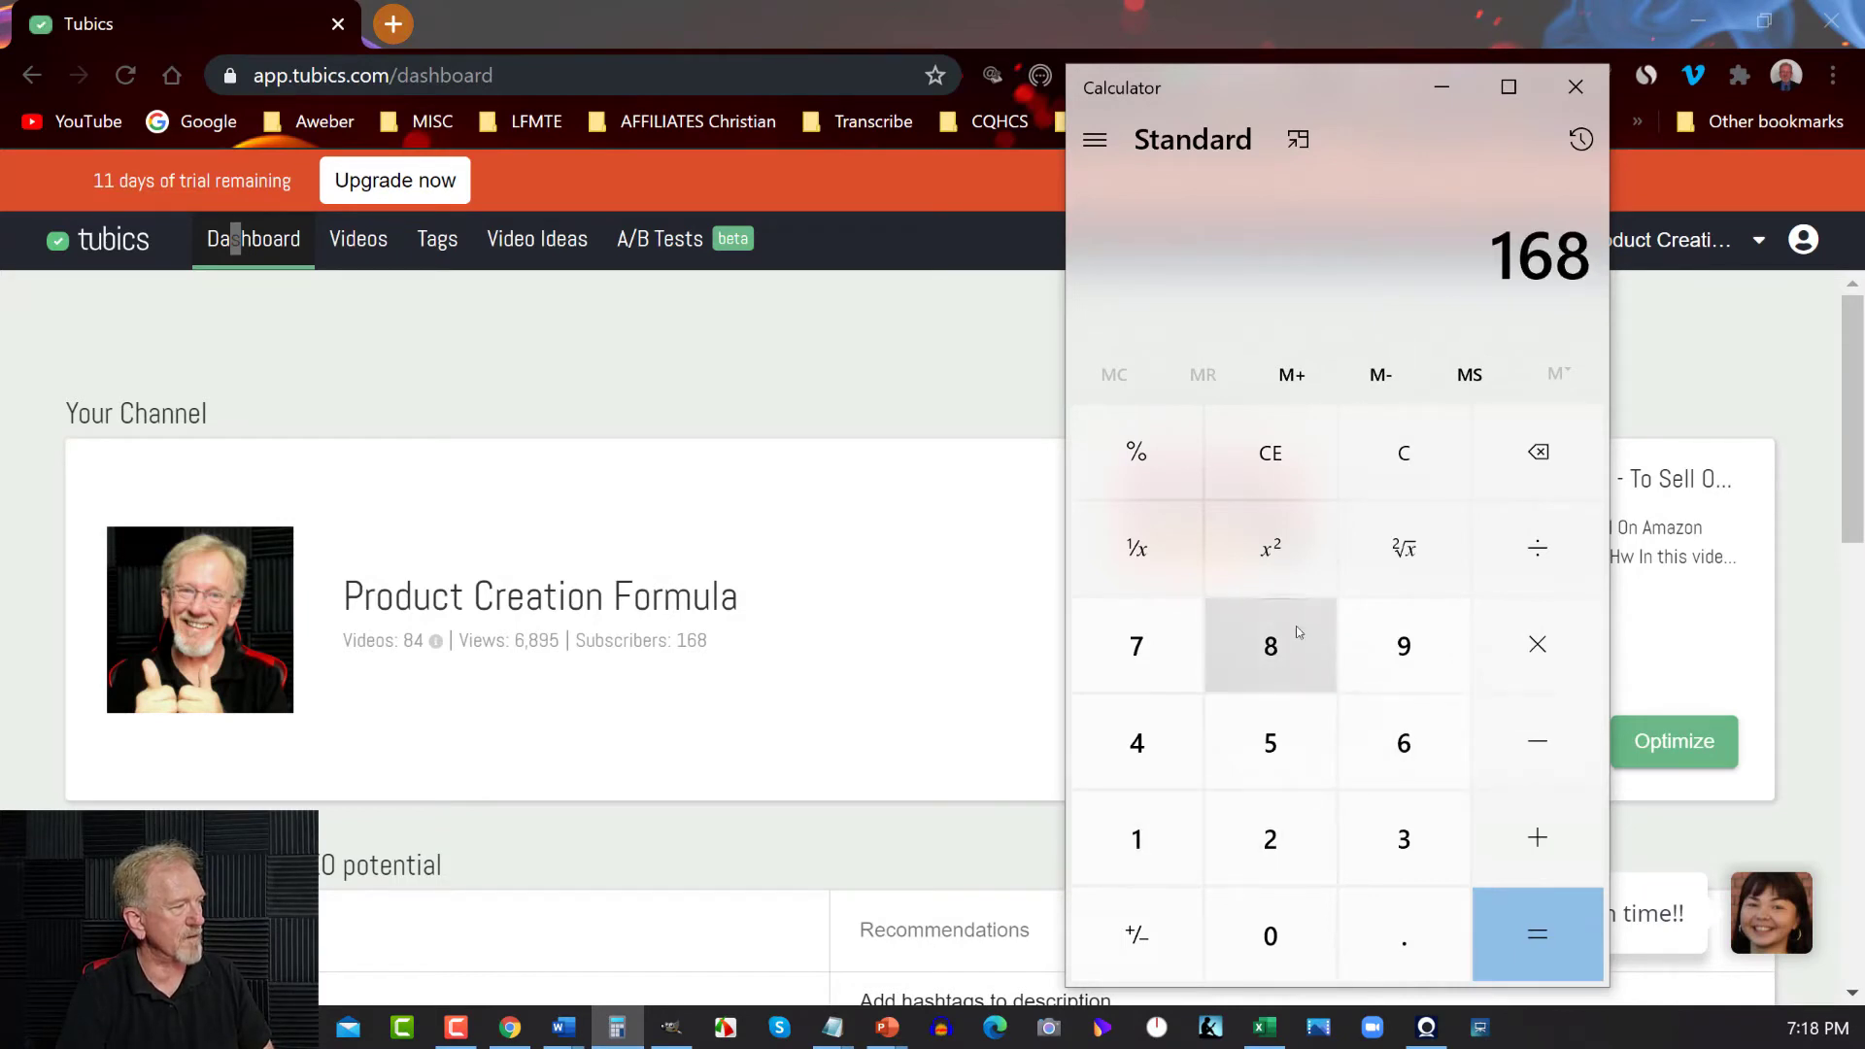
pyautogui.click(1553, 528)
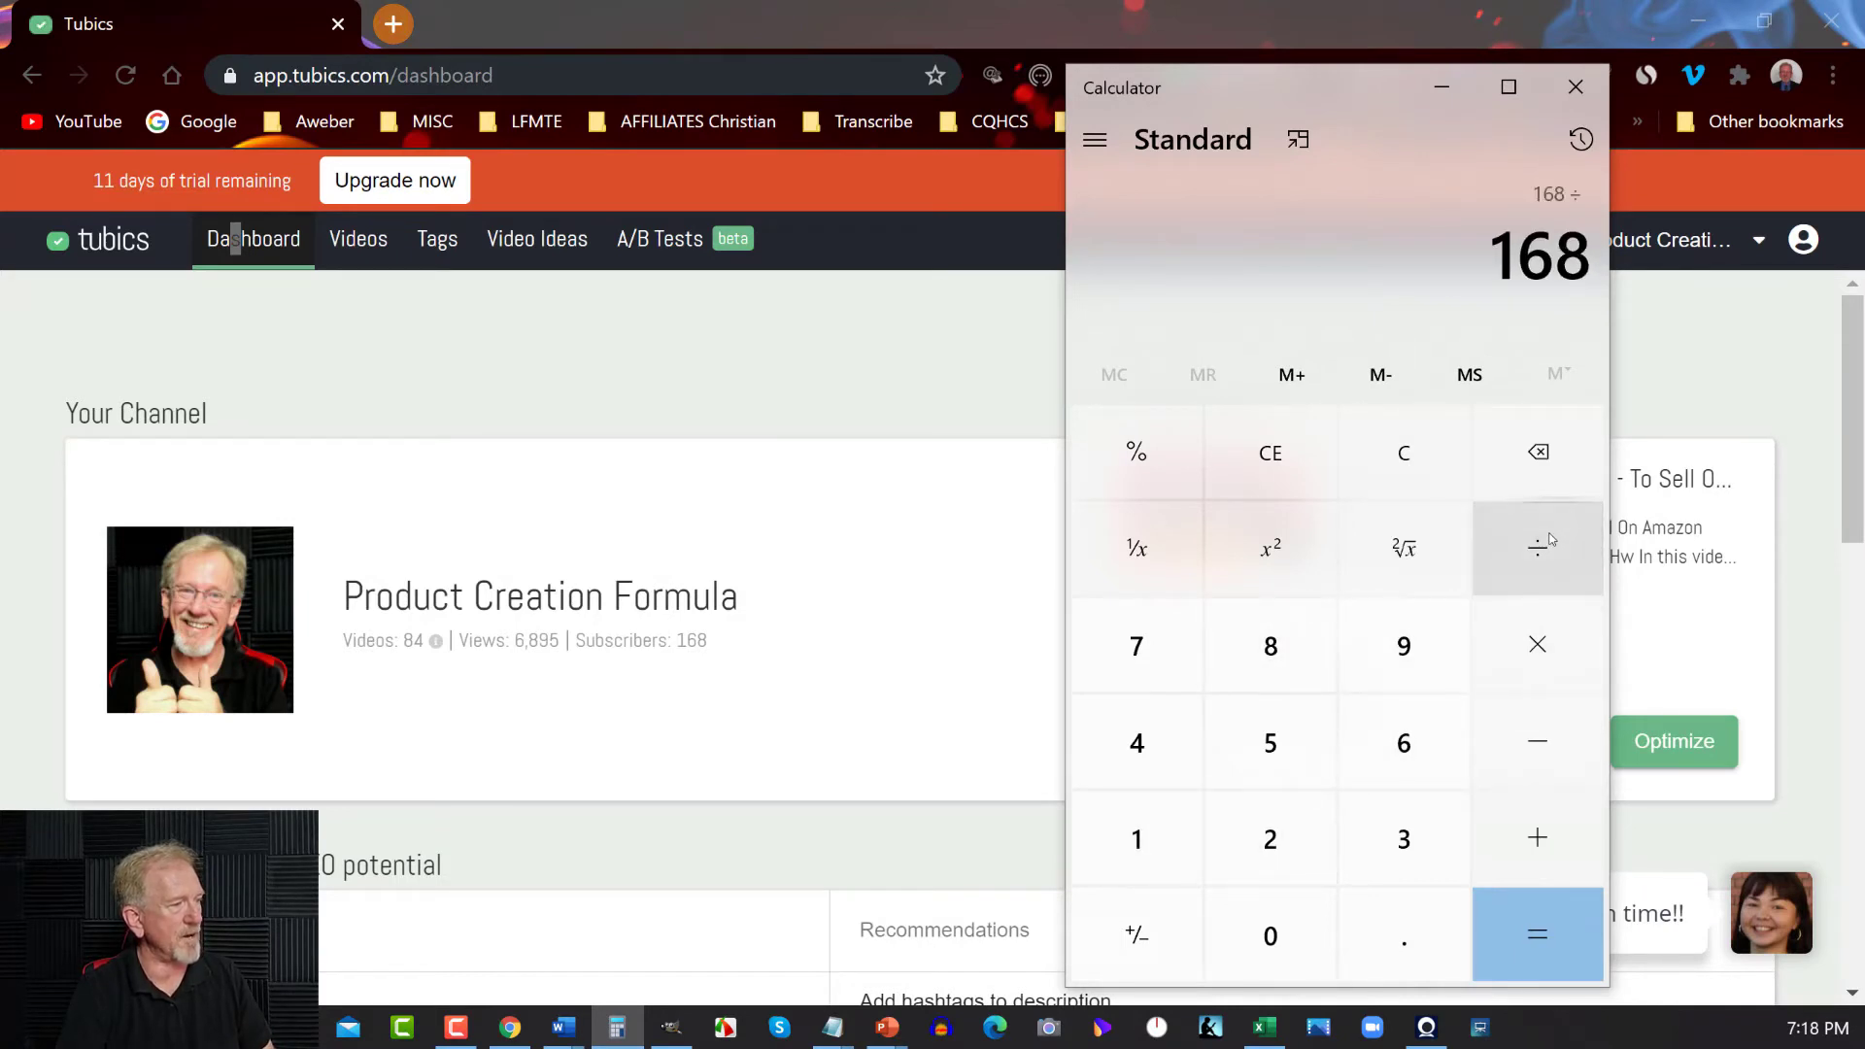
pyautogui.click(1441, 750)
pyautogui.click(1317, 674)
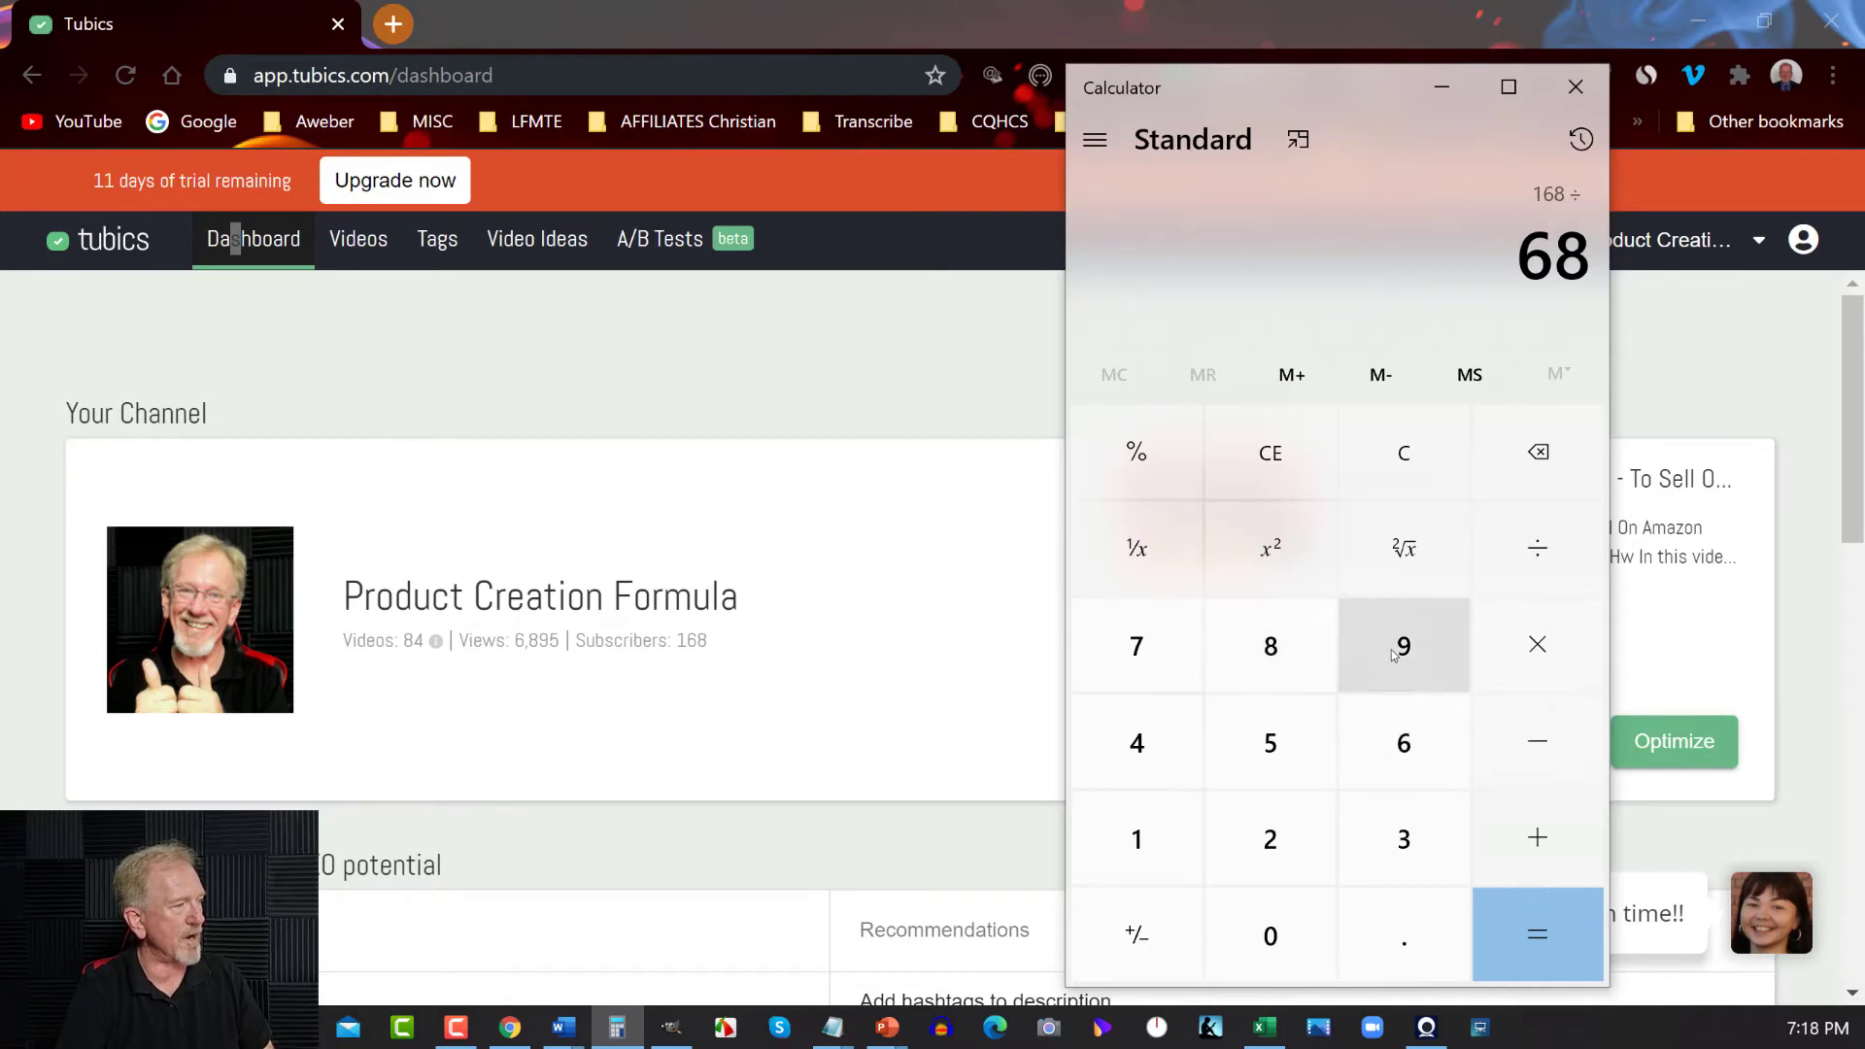
pyautogui.click(1391, 649)
pyautogui.click(1304, 744)
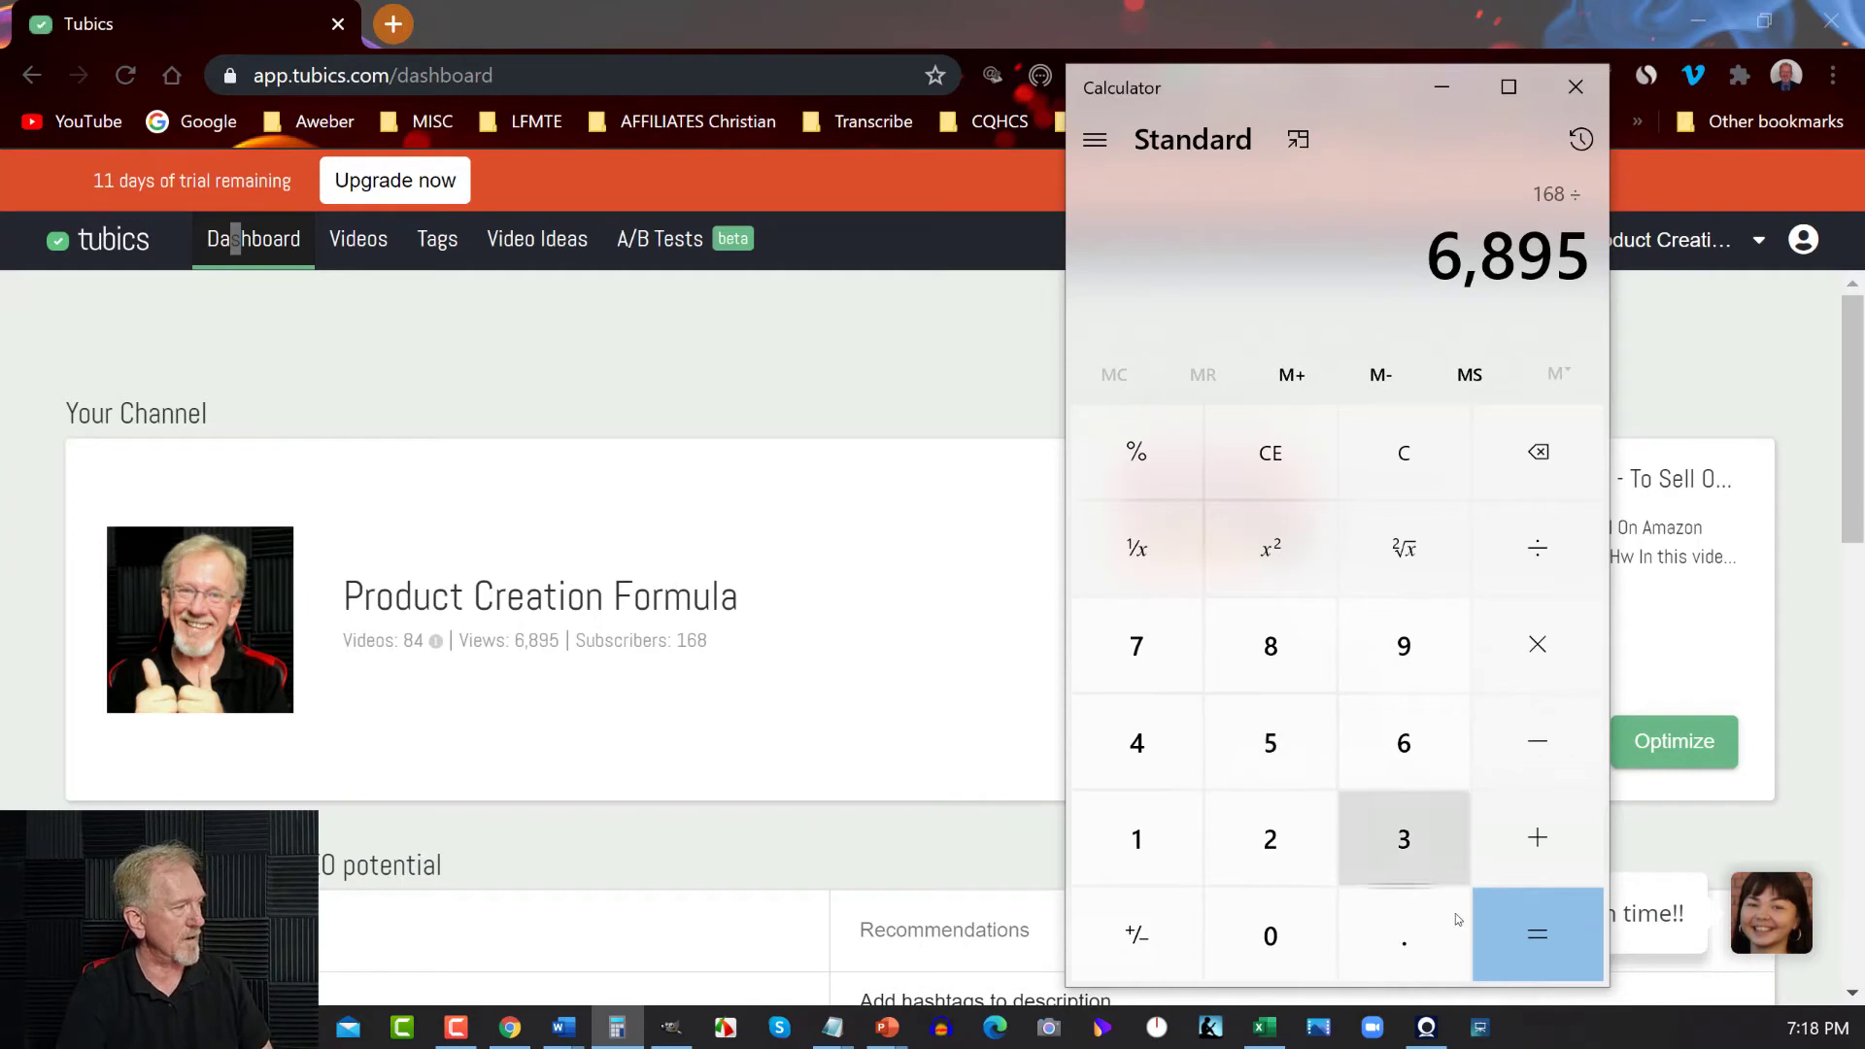
pyautogui.click(1537, 938)
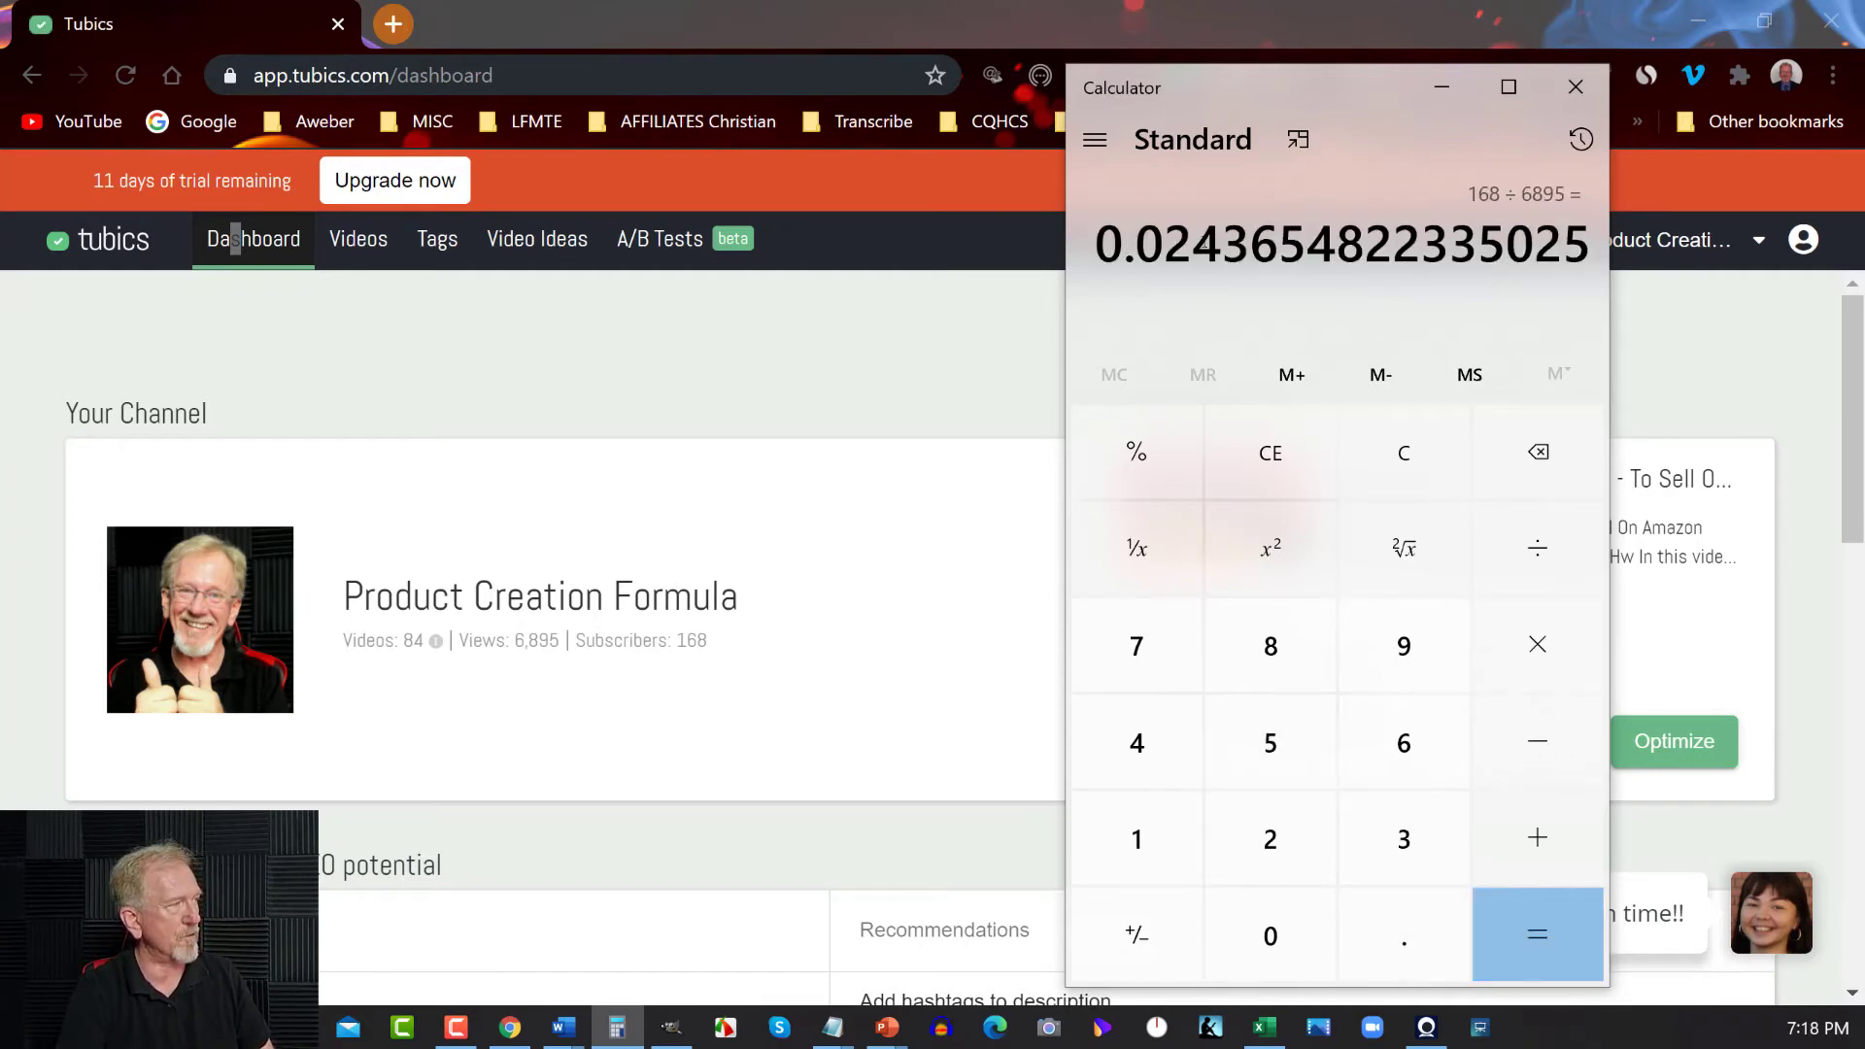
# Multiply the result by 1000 to get 24.36548223350254 and highlight 24.36
pyautogui.click(1551, 664)
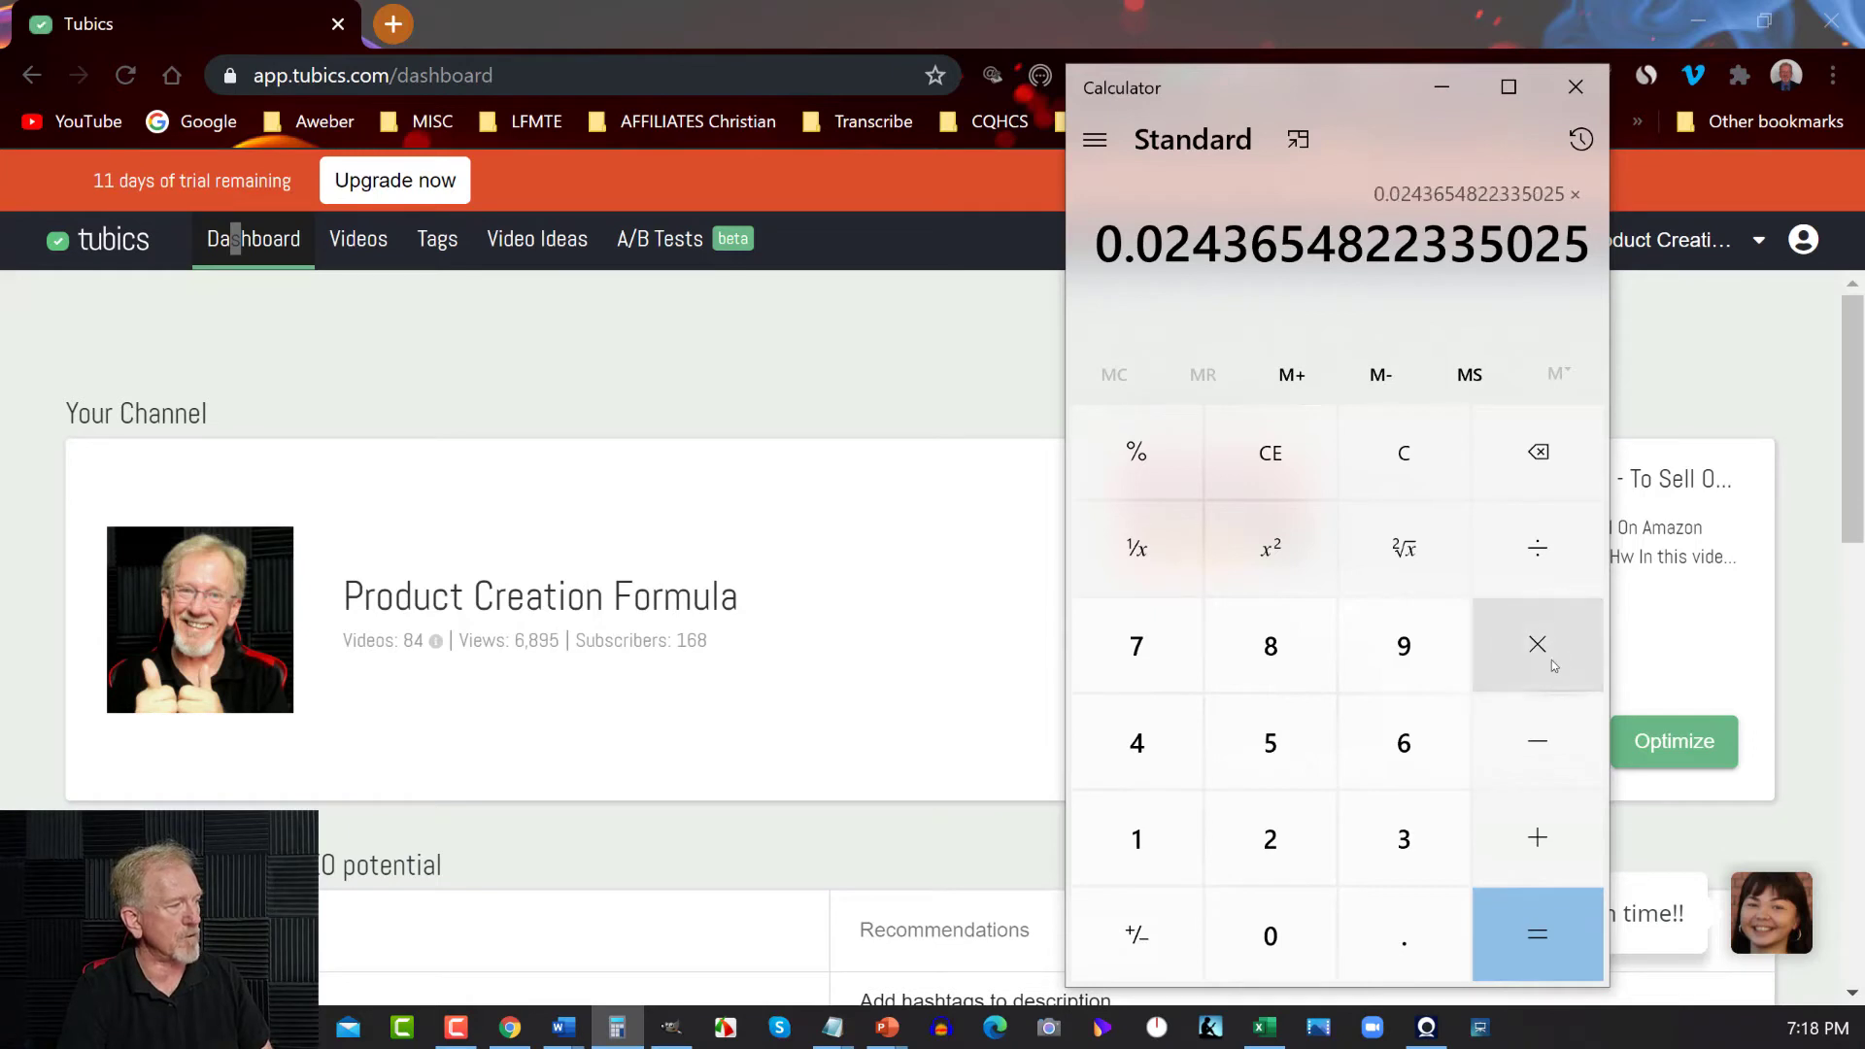
pyautogui.click(1136, 841)
pyautogui.click(1246, 930)
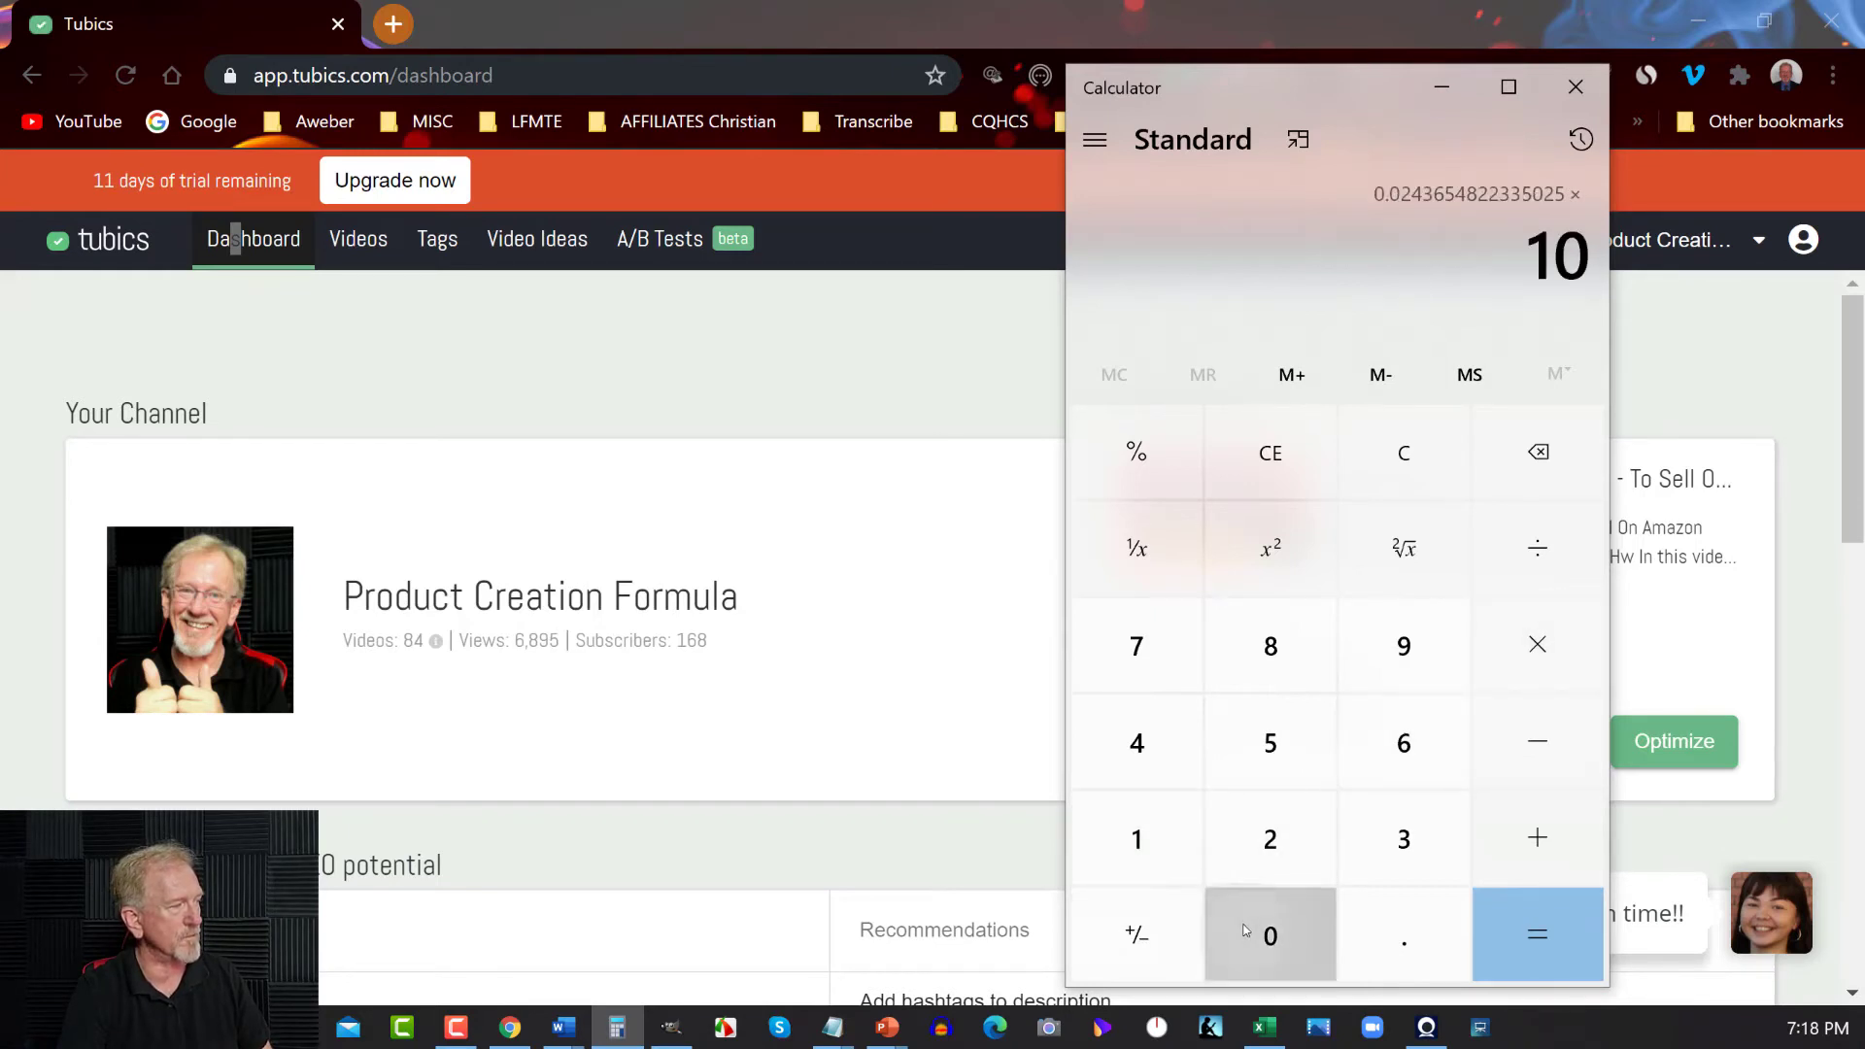
pyautogui.doubleClick(1246, 929)
pyautogui.click(1553, 934)
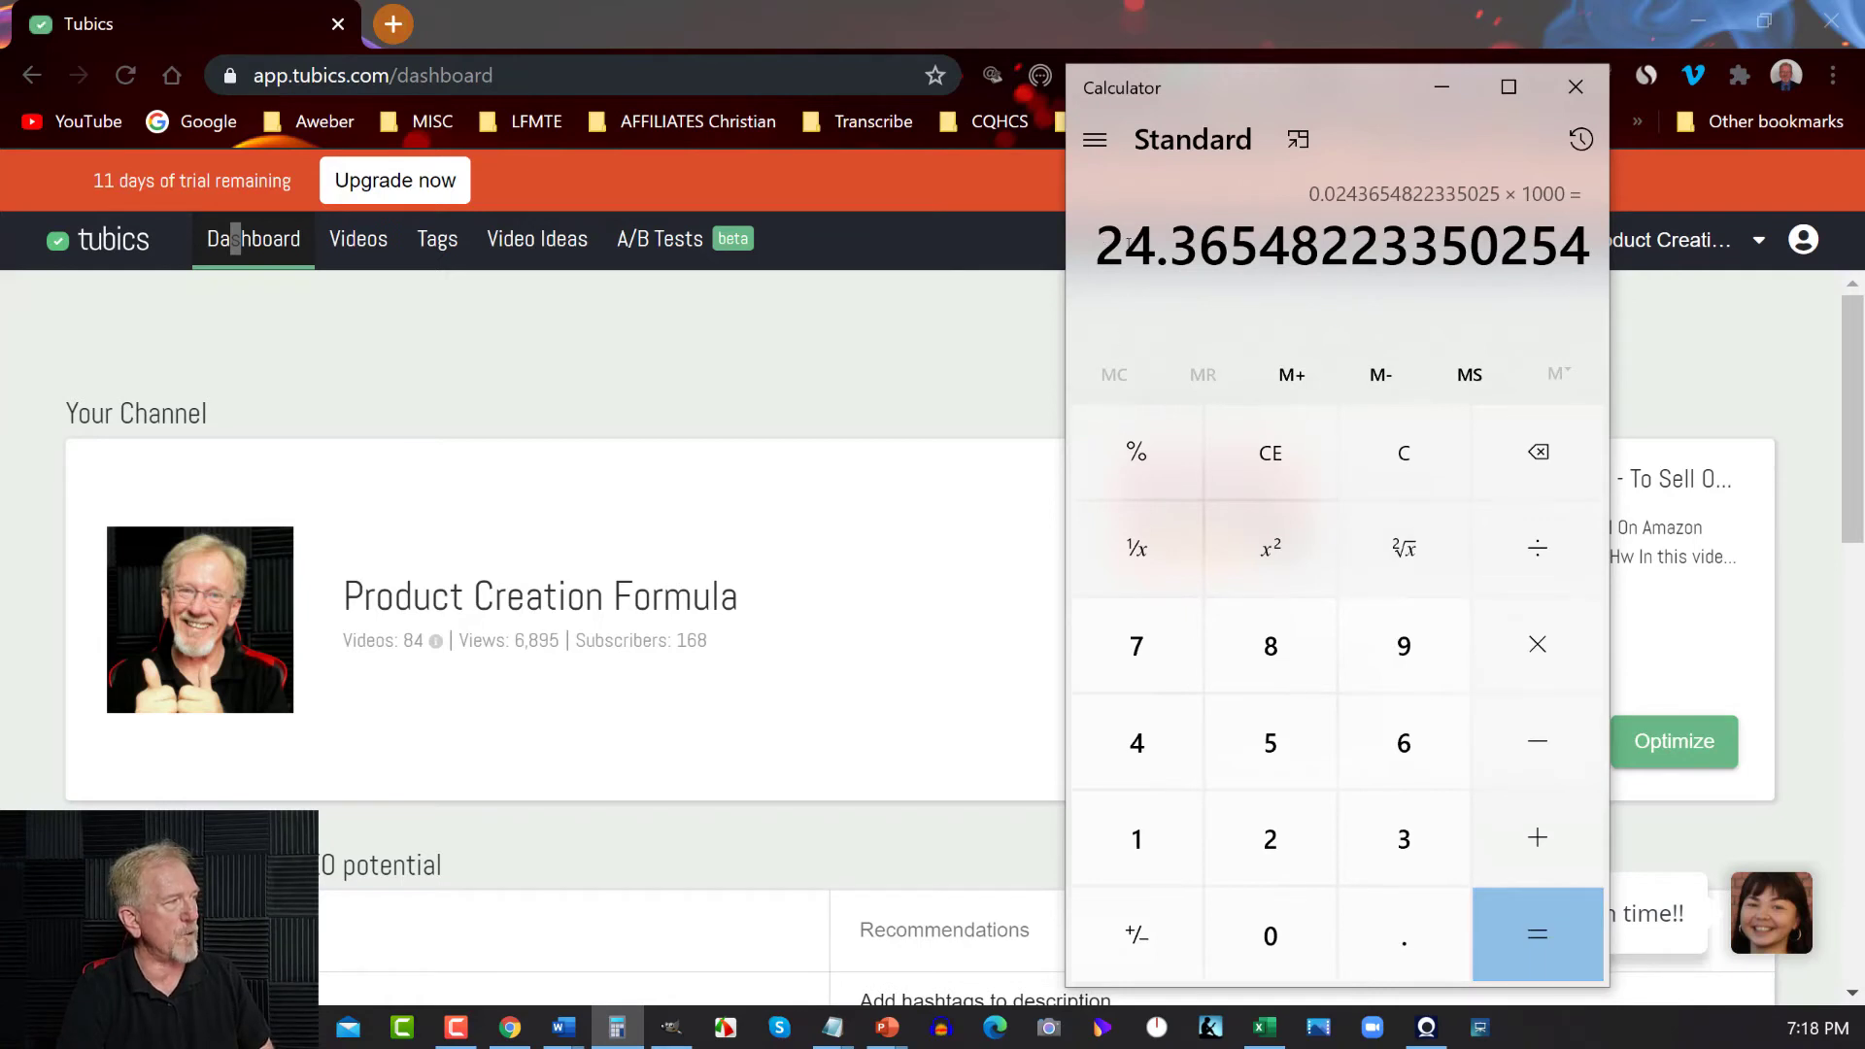
pyautogui.moveTo(1127, 241); pyautogui.dragTo(1222, 233)
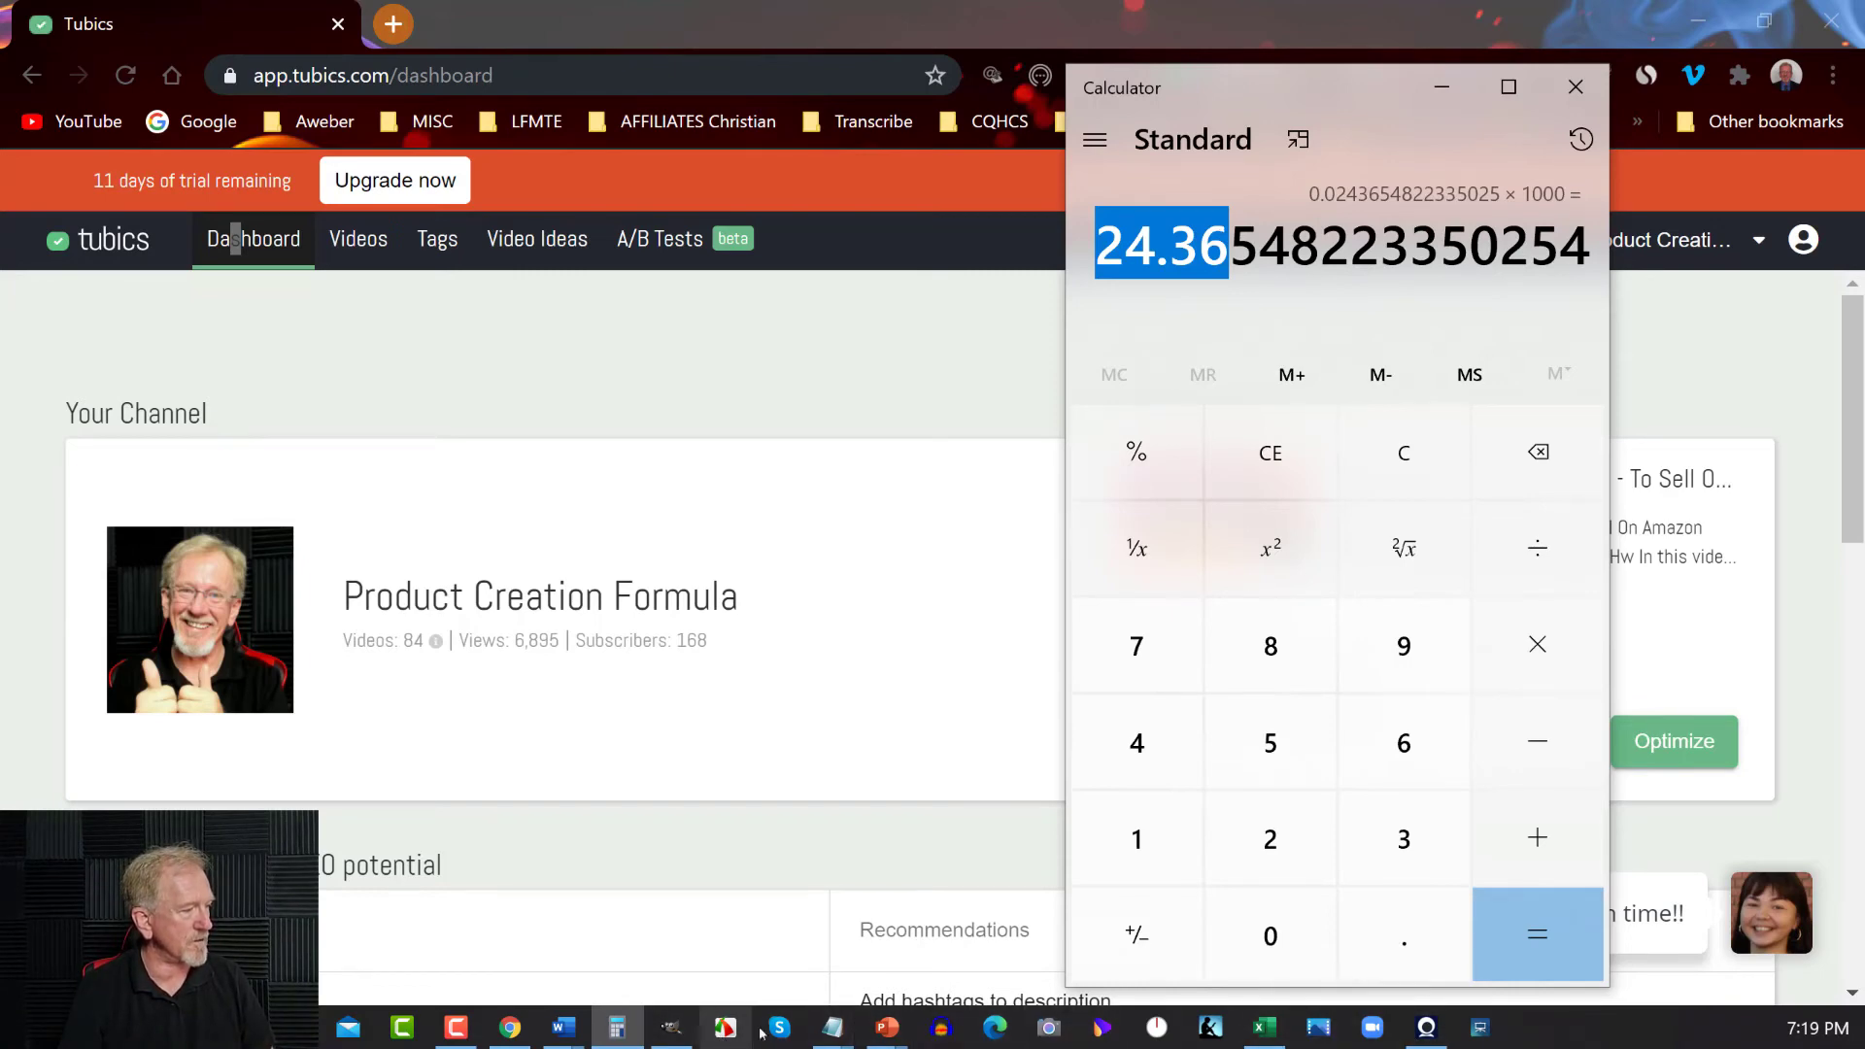
# Bring the Notepad formula back and highlight 'Subscribers', the '/' sign, then the 'X' sign
pyautogui.moveTo(832, 1026)
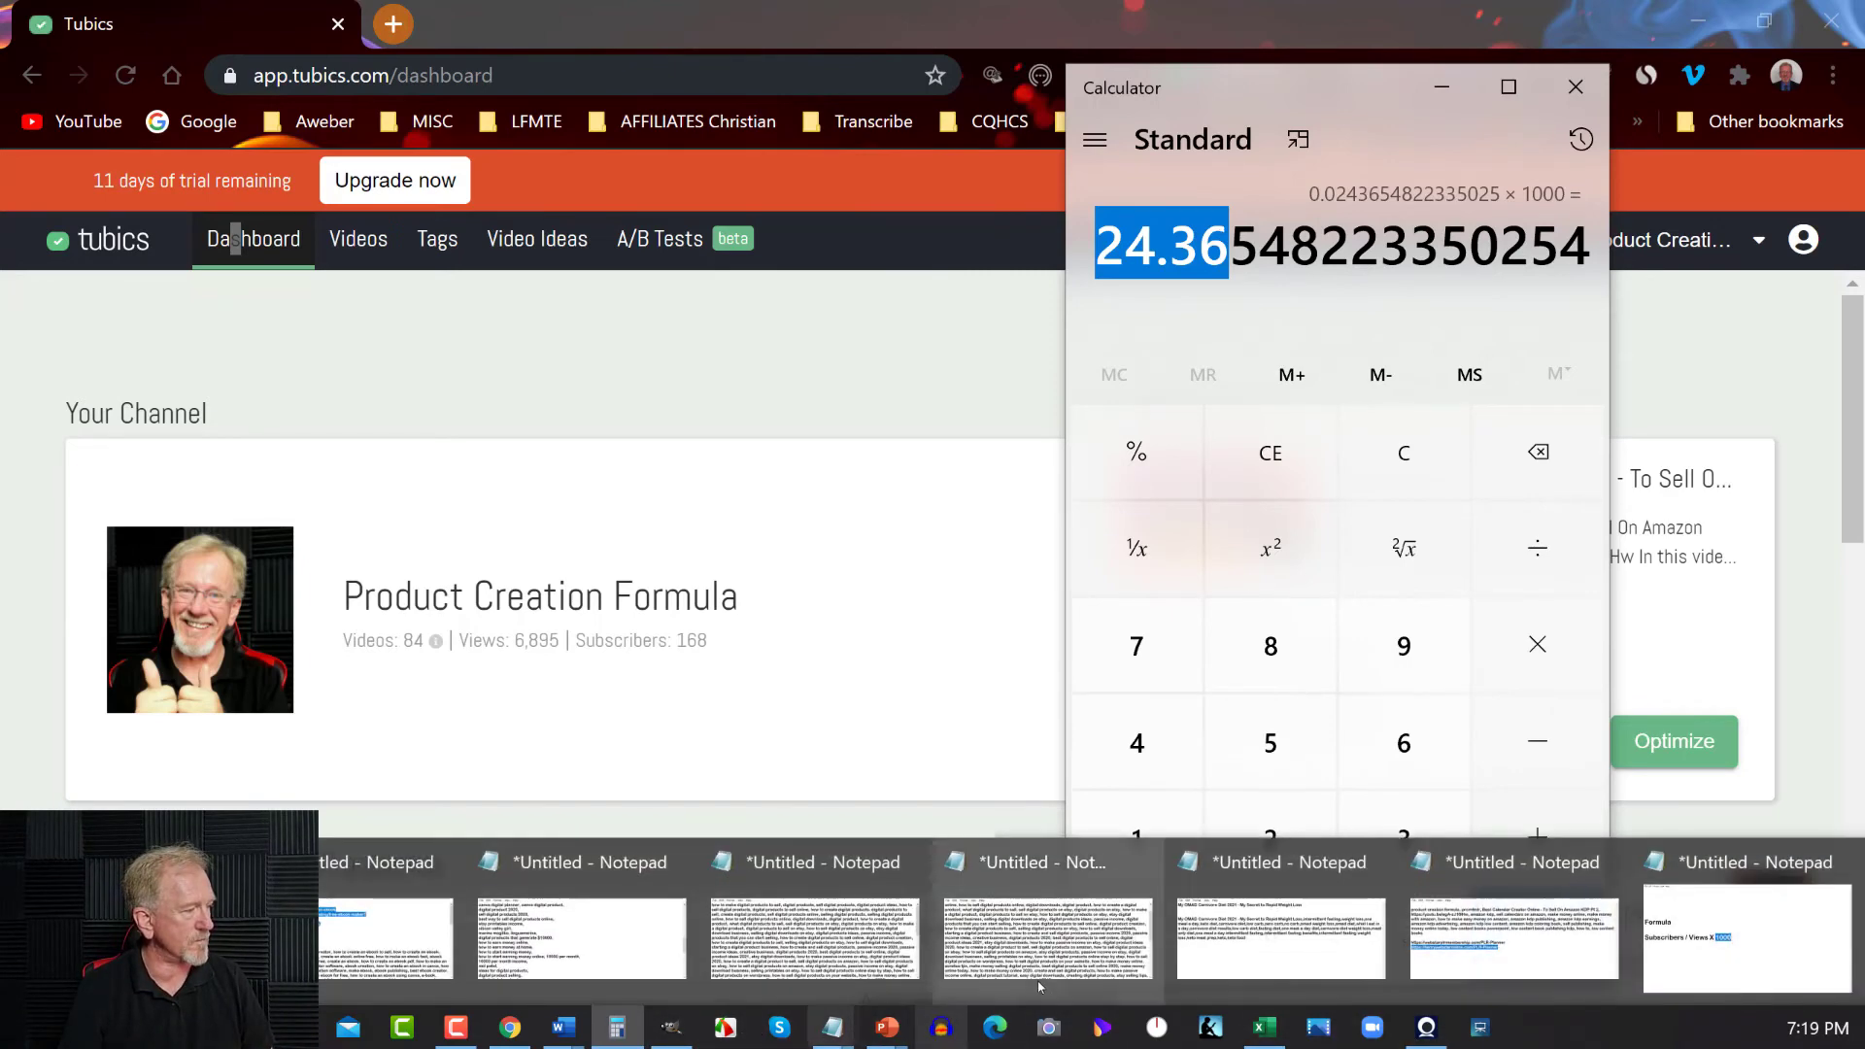
pyautogui.click(1763, 885)
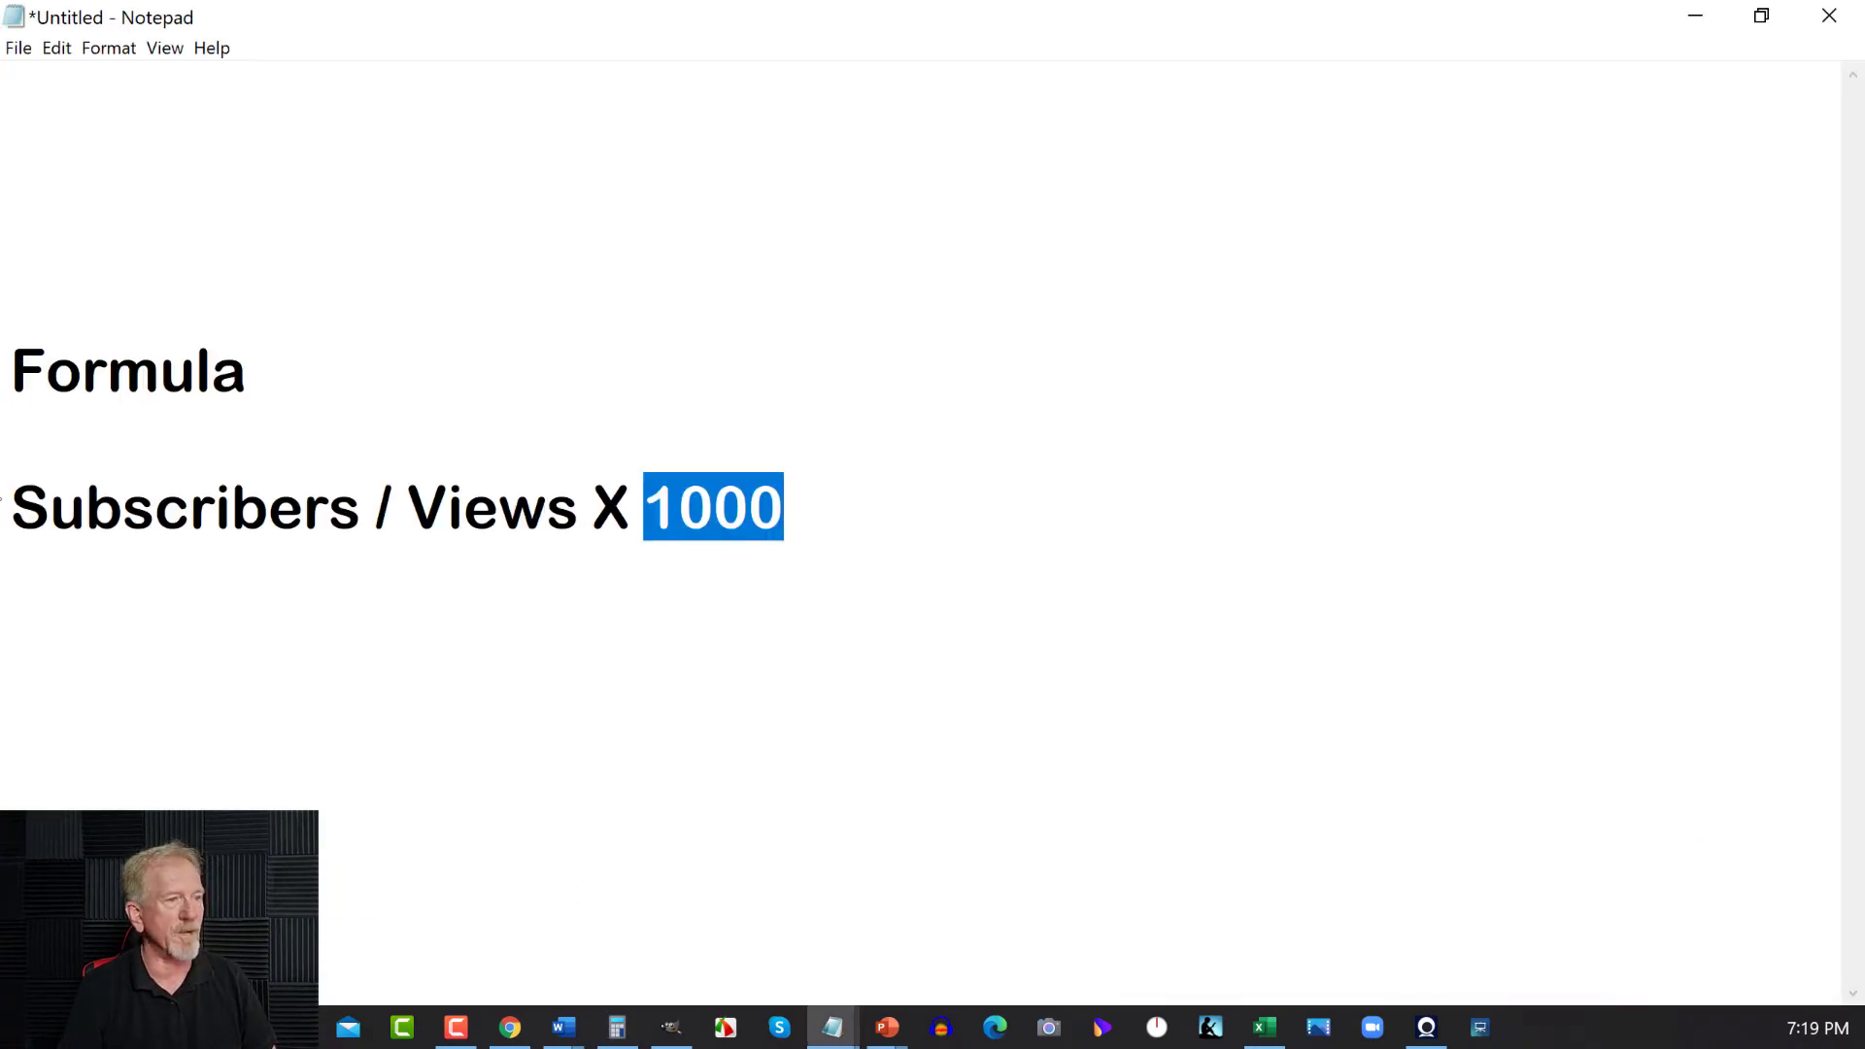
pyautogui.moveTo(21, 512); pyautogui.dragTo(355, 512)
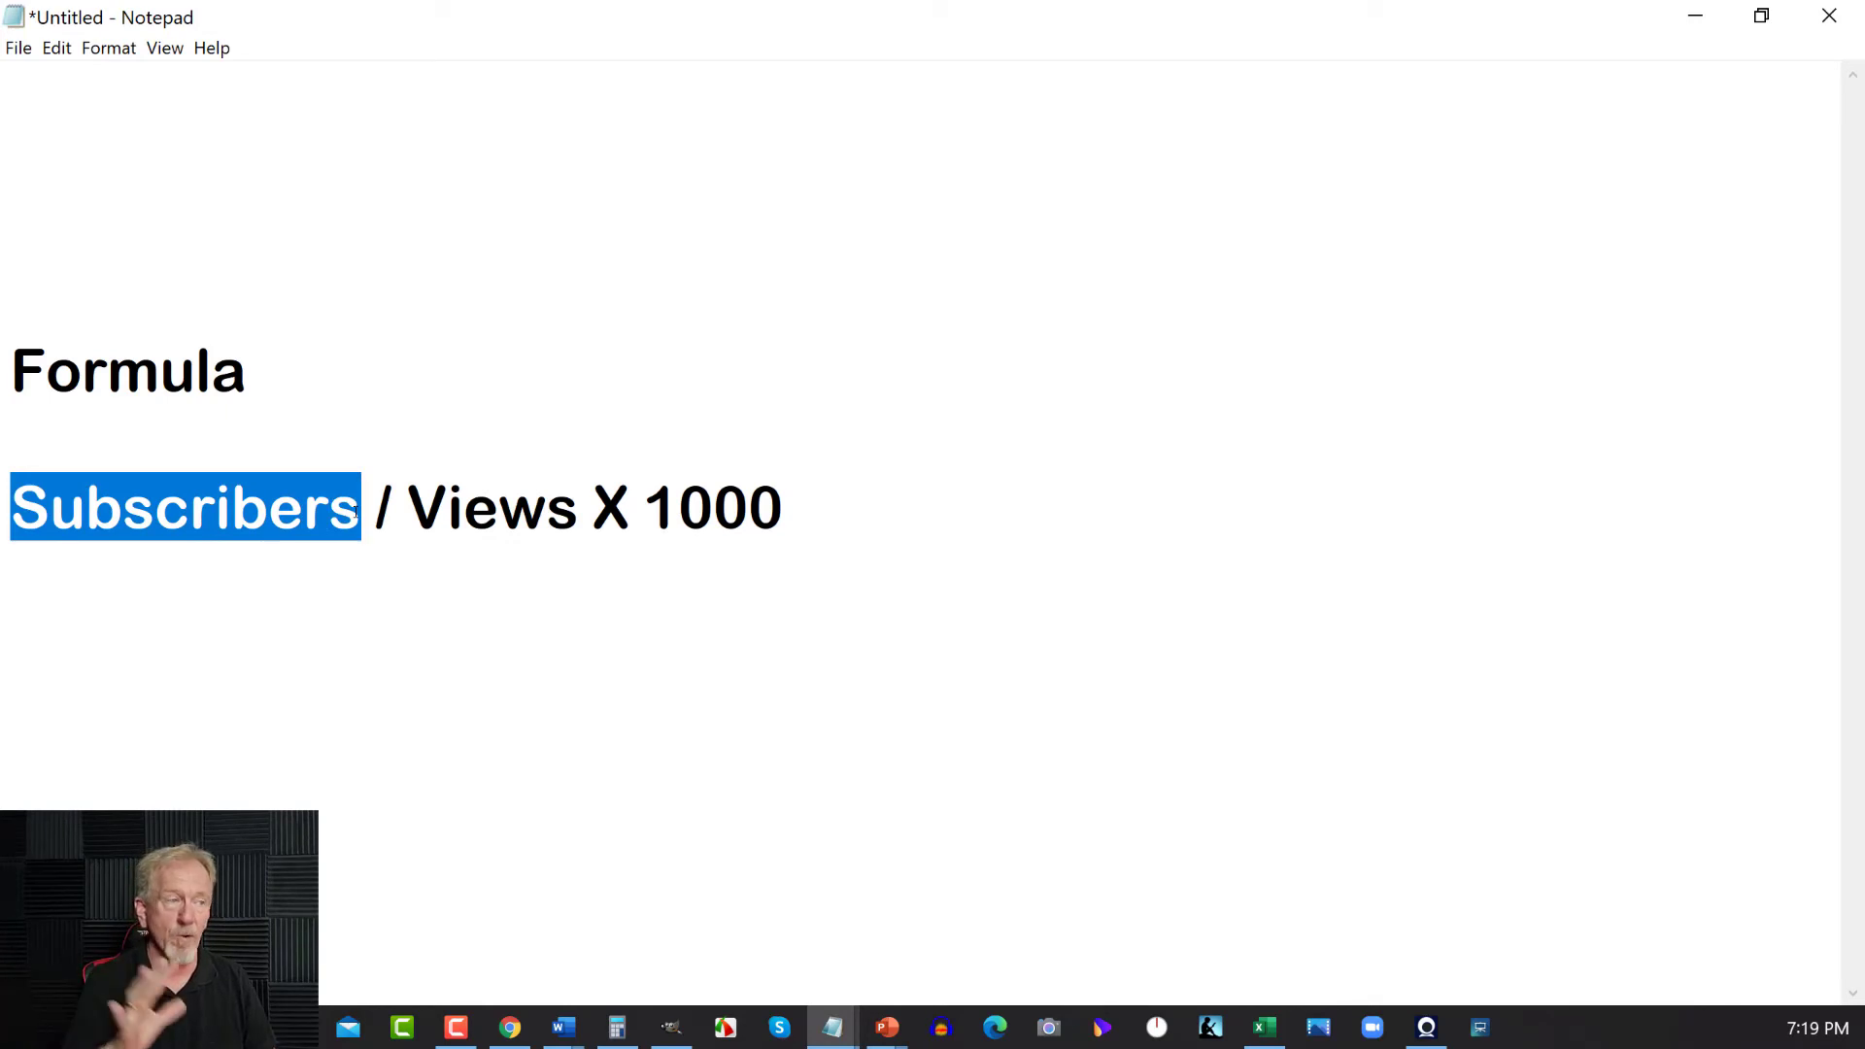
pyautogui.moveTo(376, 504); pyautogui.dragTo(570, 512)
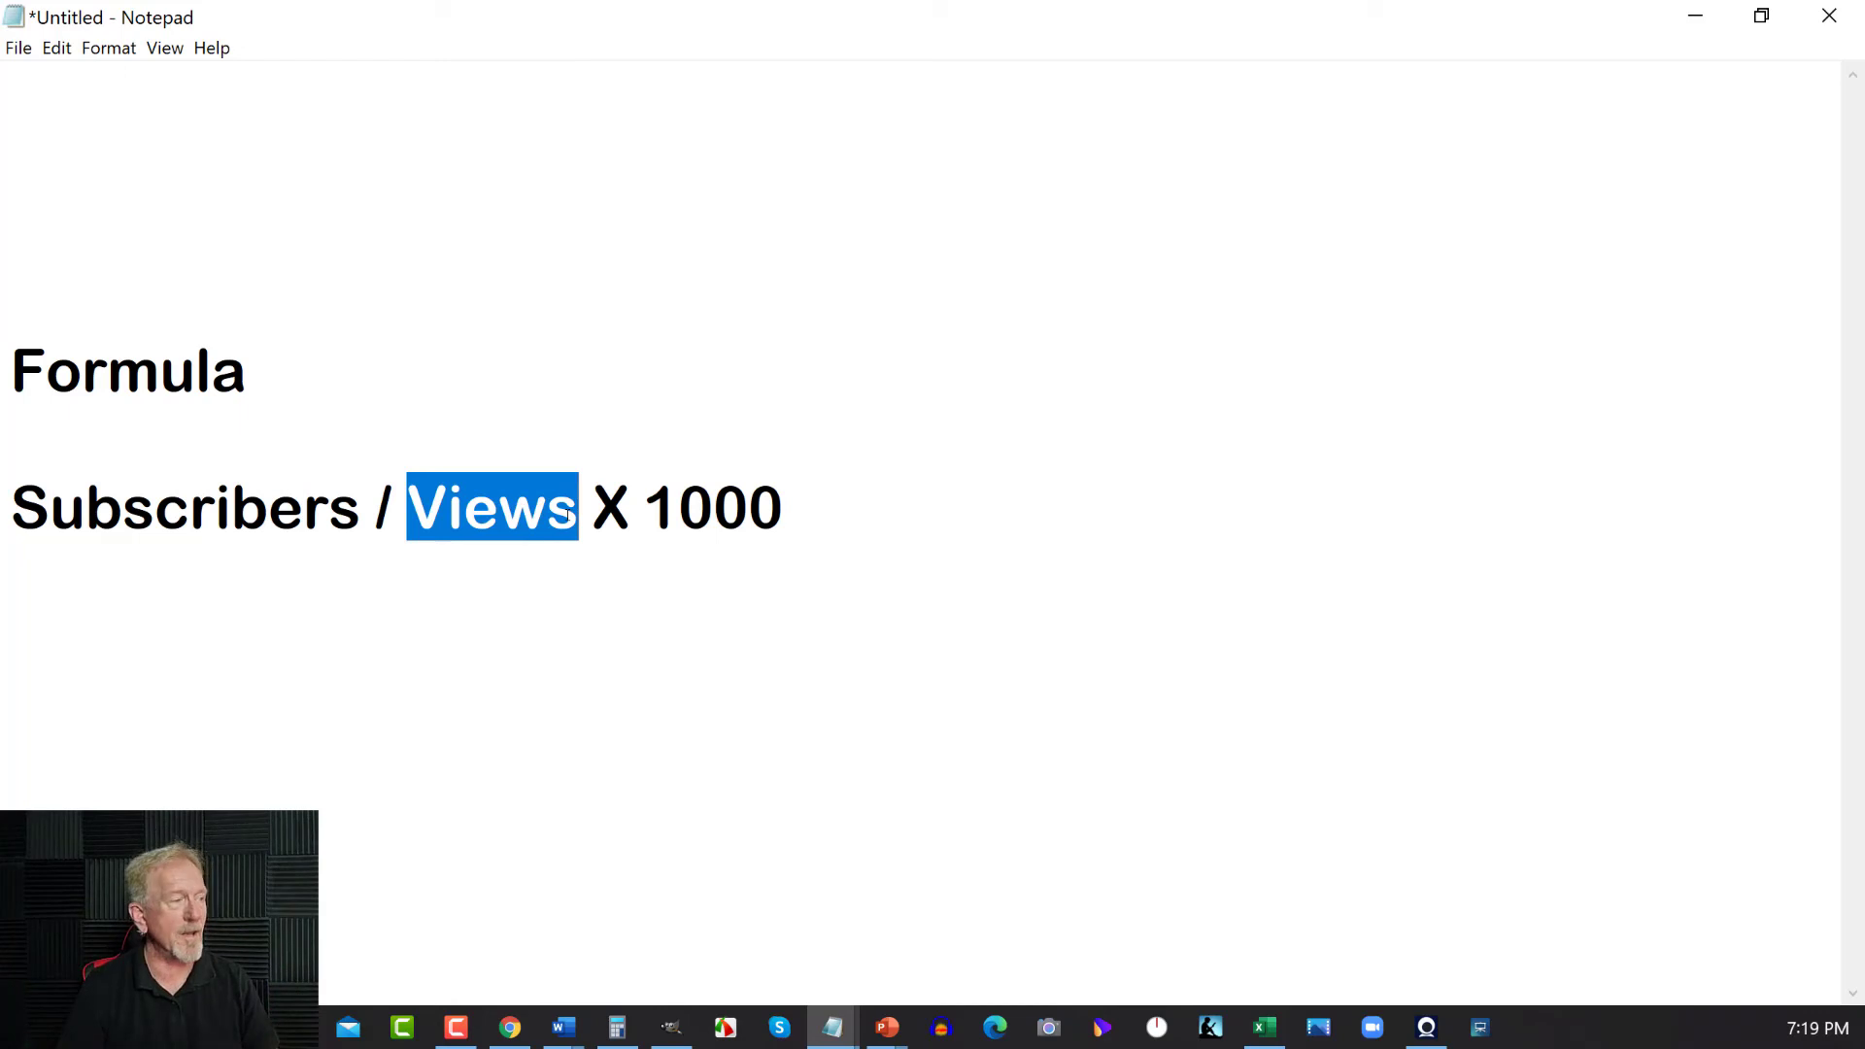
pyautogui.click(593, 491)
pyautogui.moveTo(594, 491); pyautogui.dragTo(804, 505)
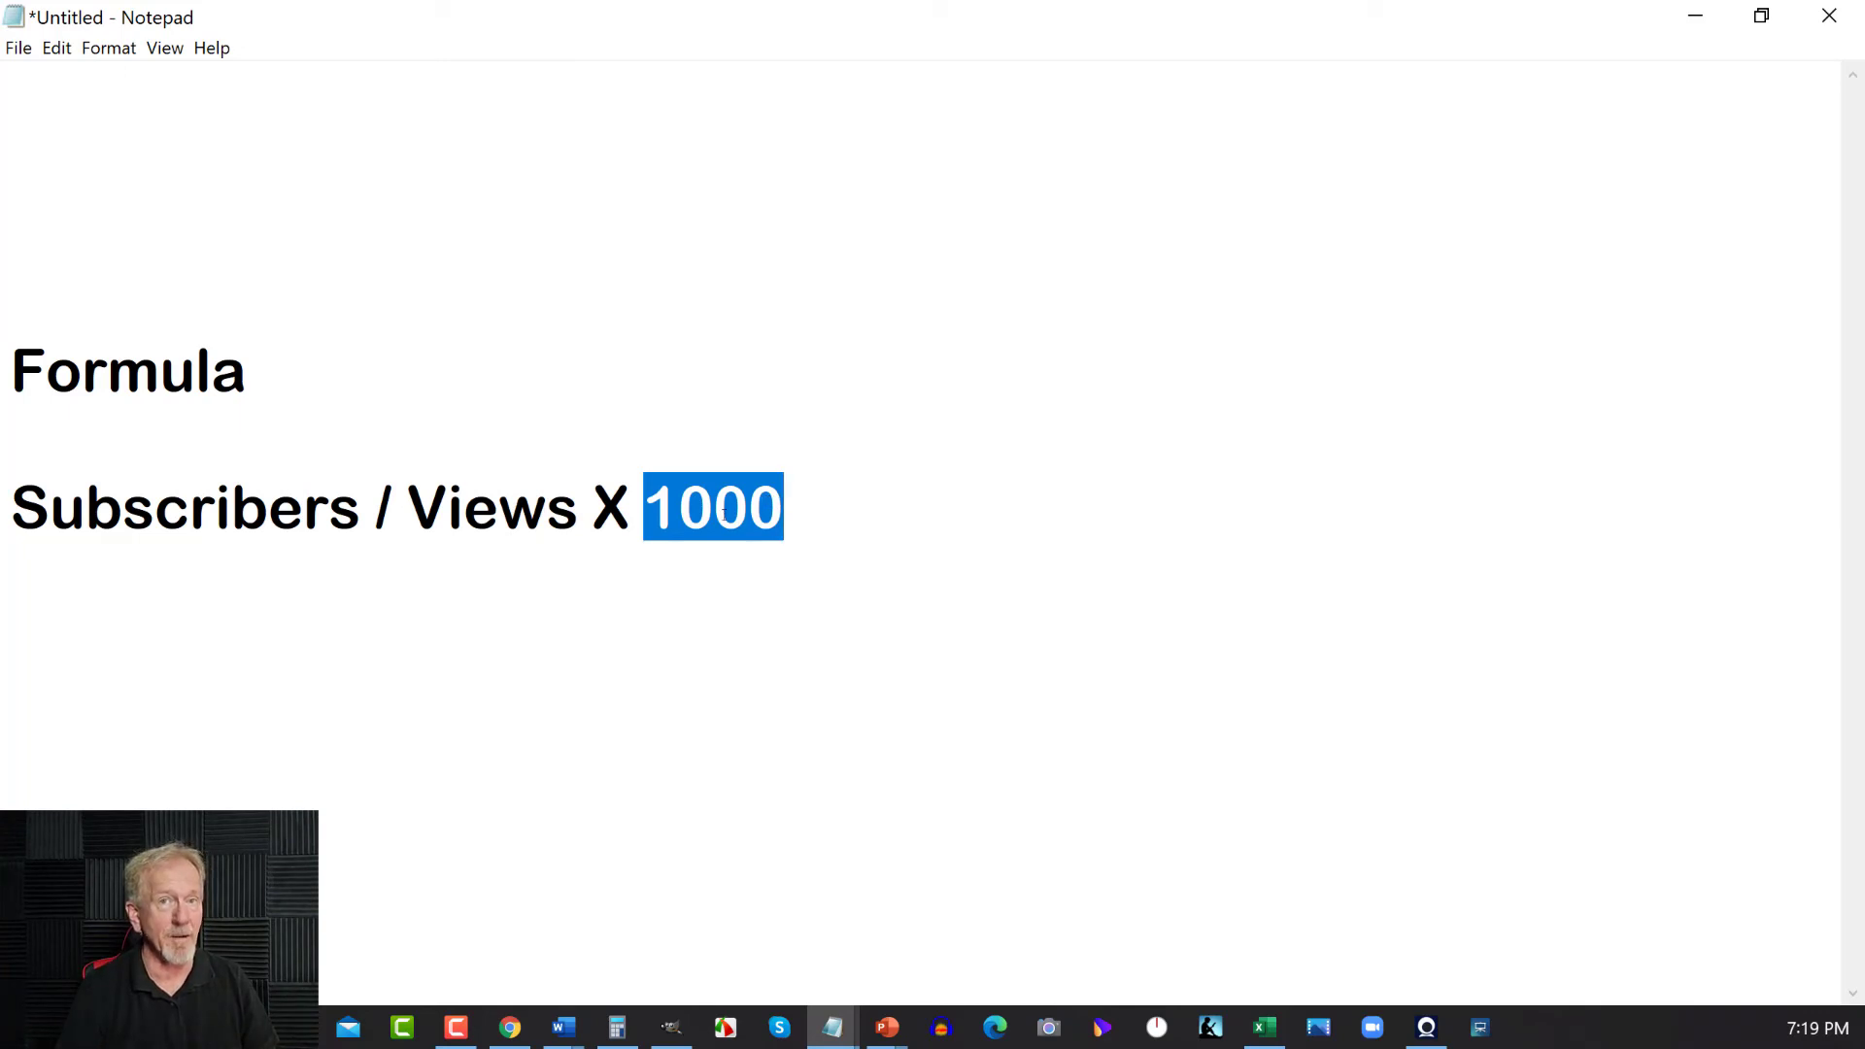
# Minimize Notepad and highlight 24.36, then the whole number 24, in the Calculator result
pyautogui.click(1709, 14)
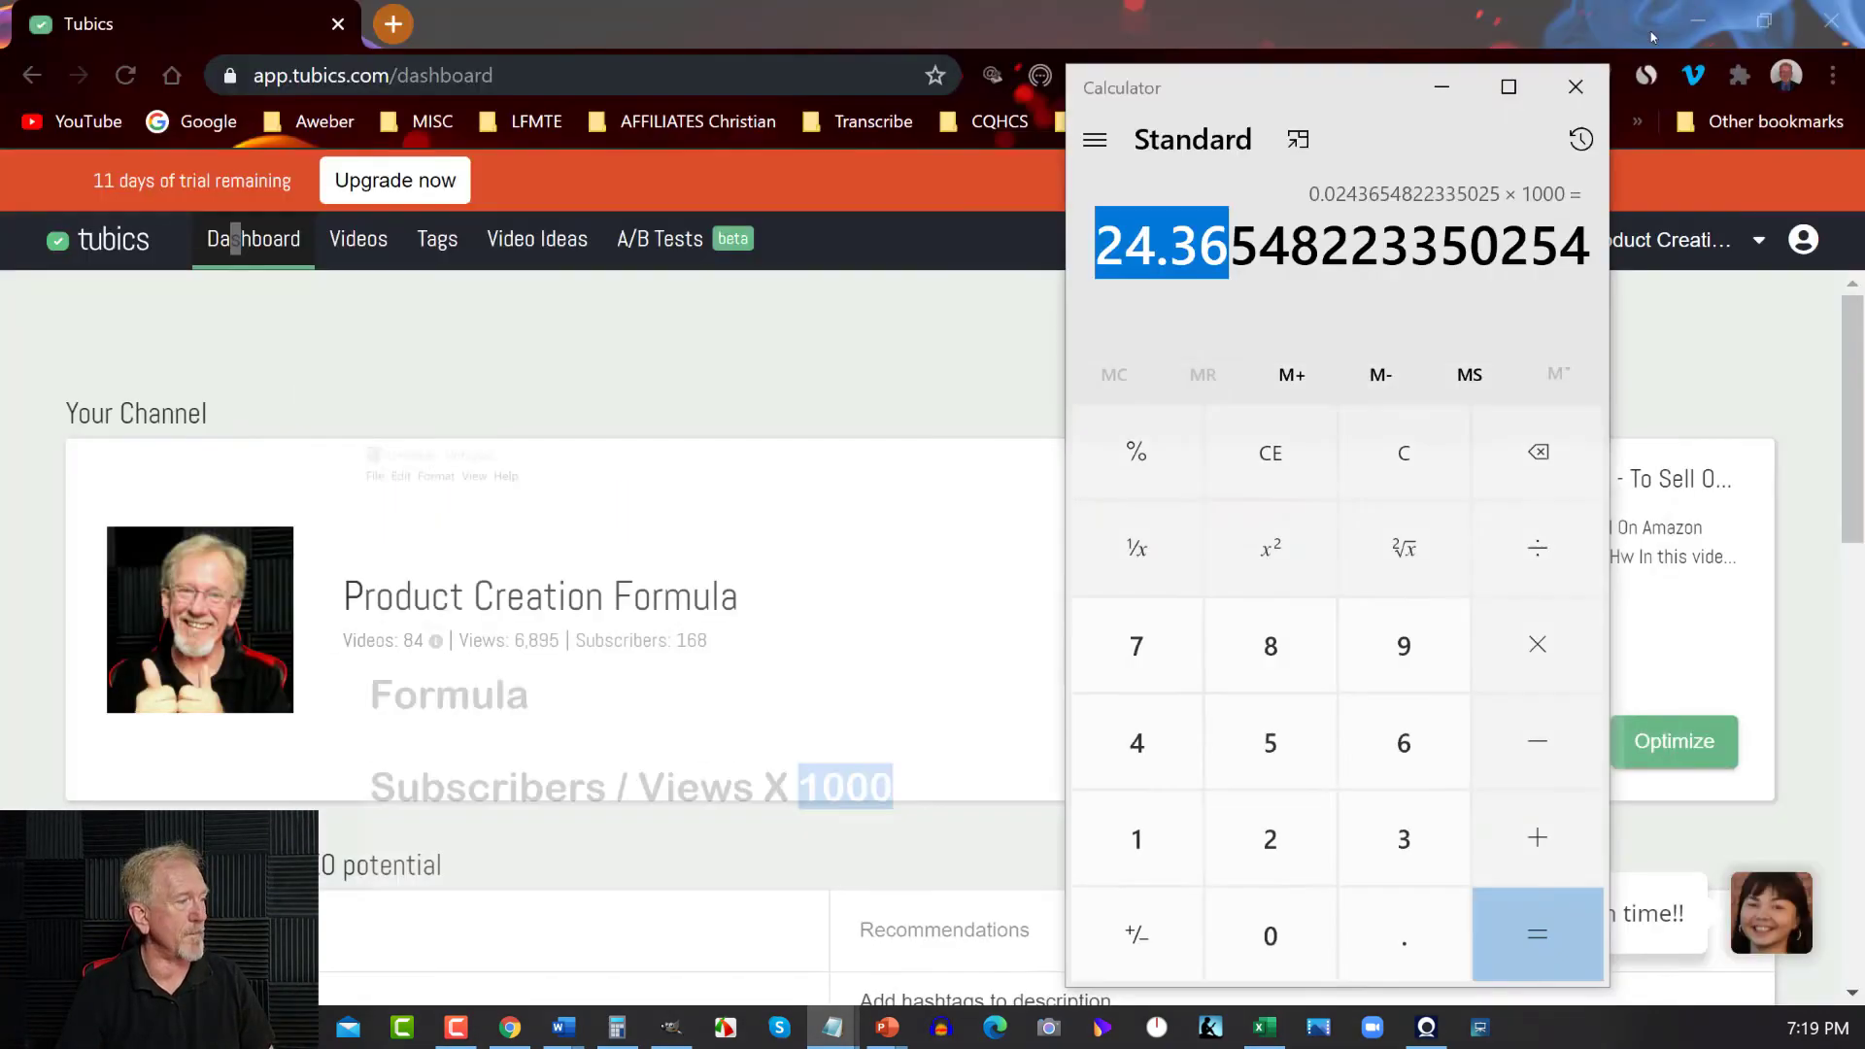
pyautogui.click(1121, 246)
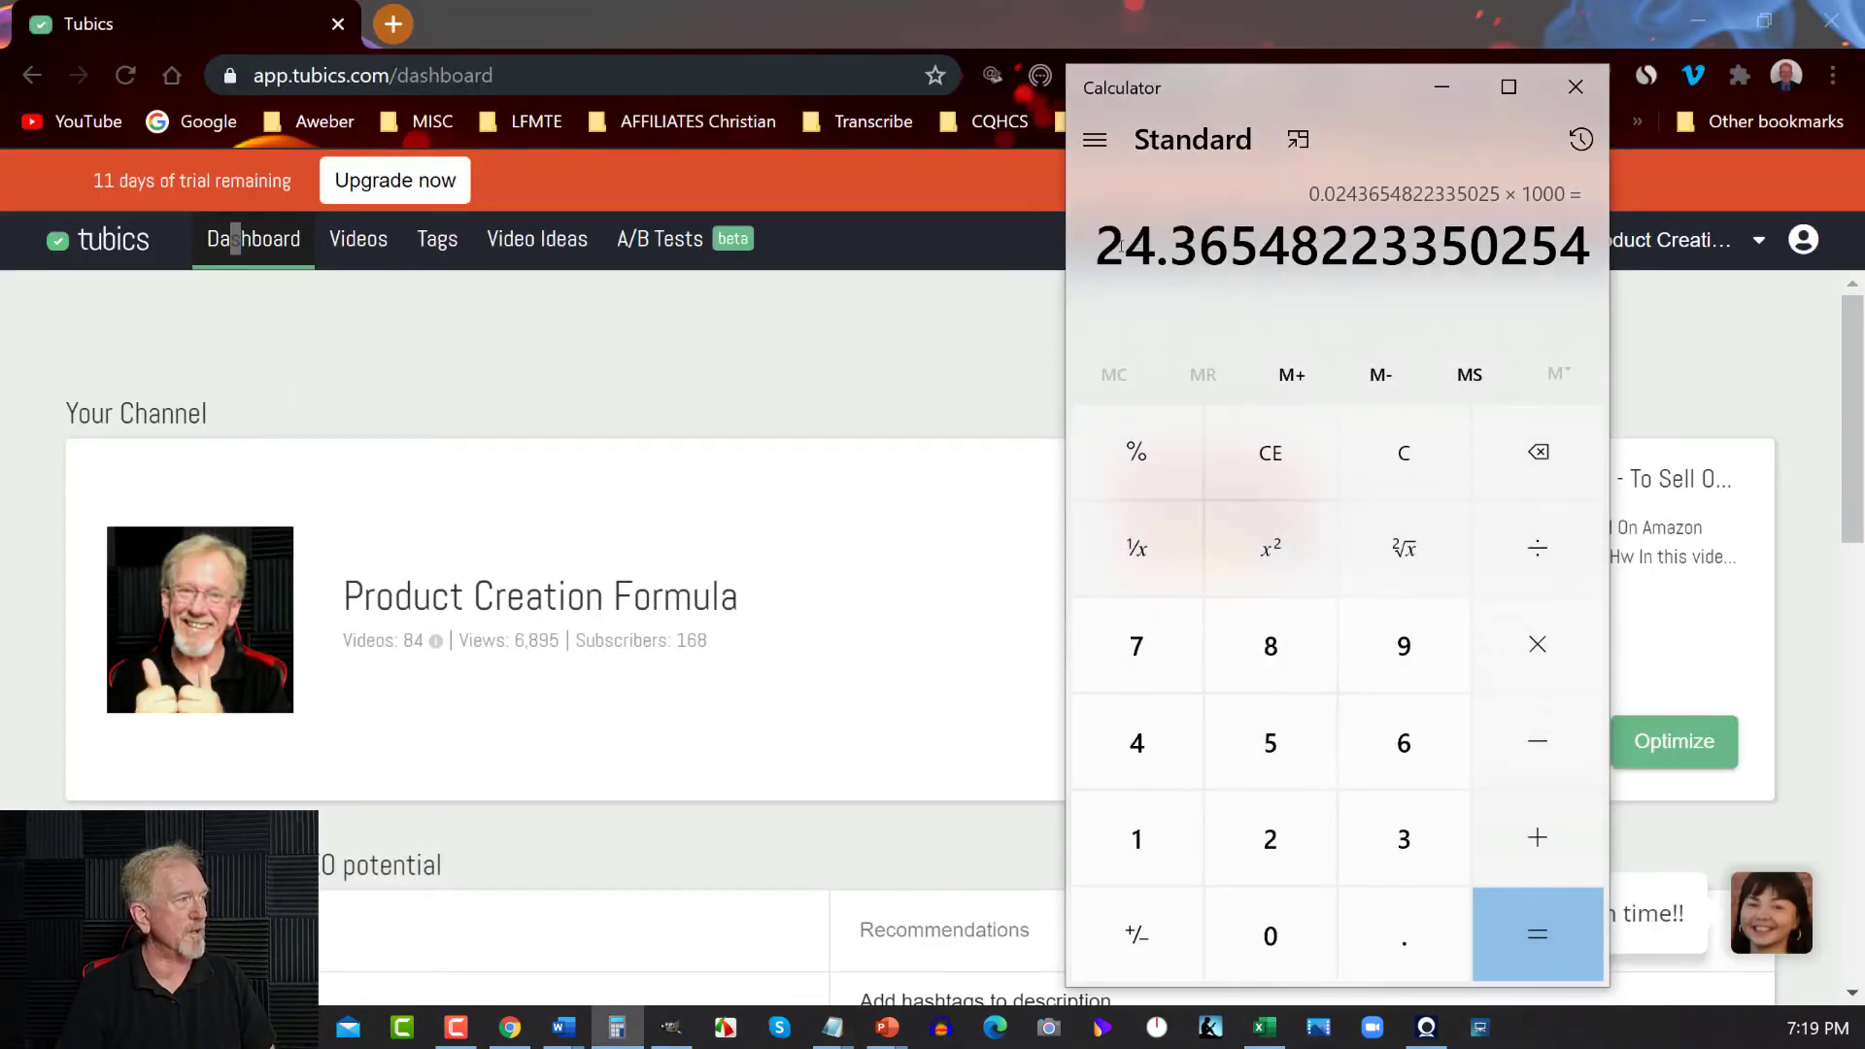
pyautogui.moveTo(1110, 244); pyautogui.dragTo(1227, 271)
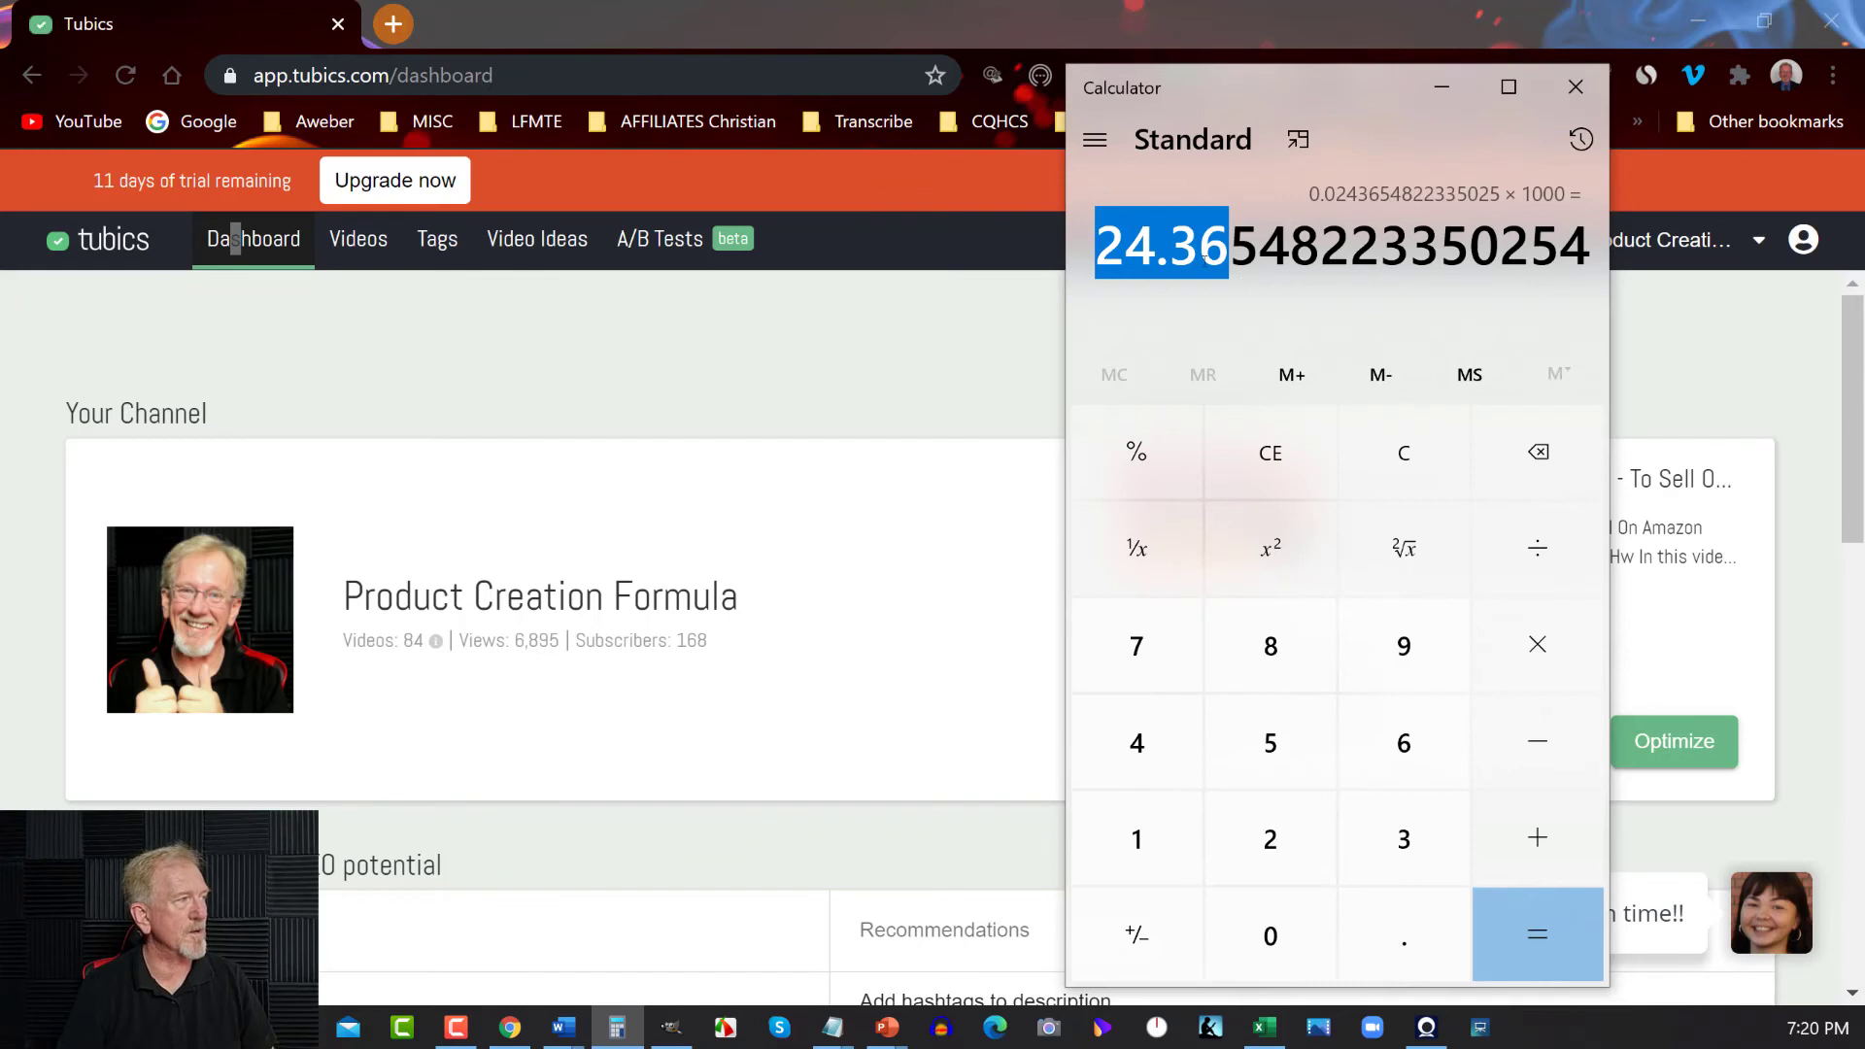
pyautogui.click(1157, 239)
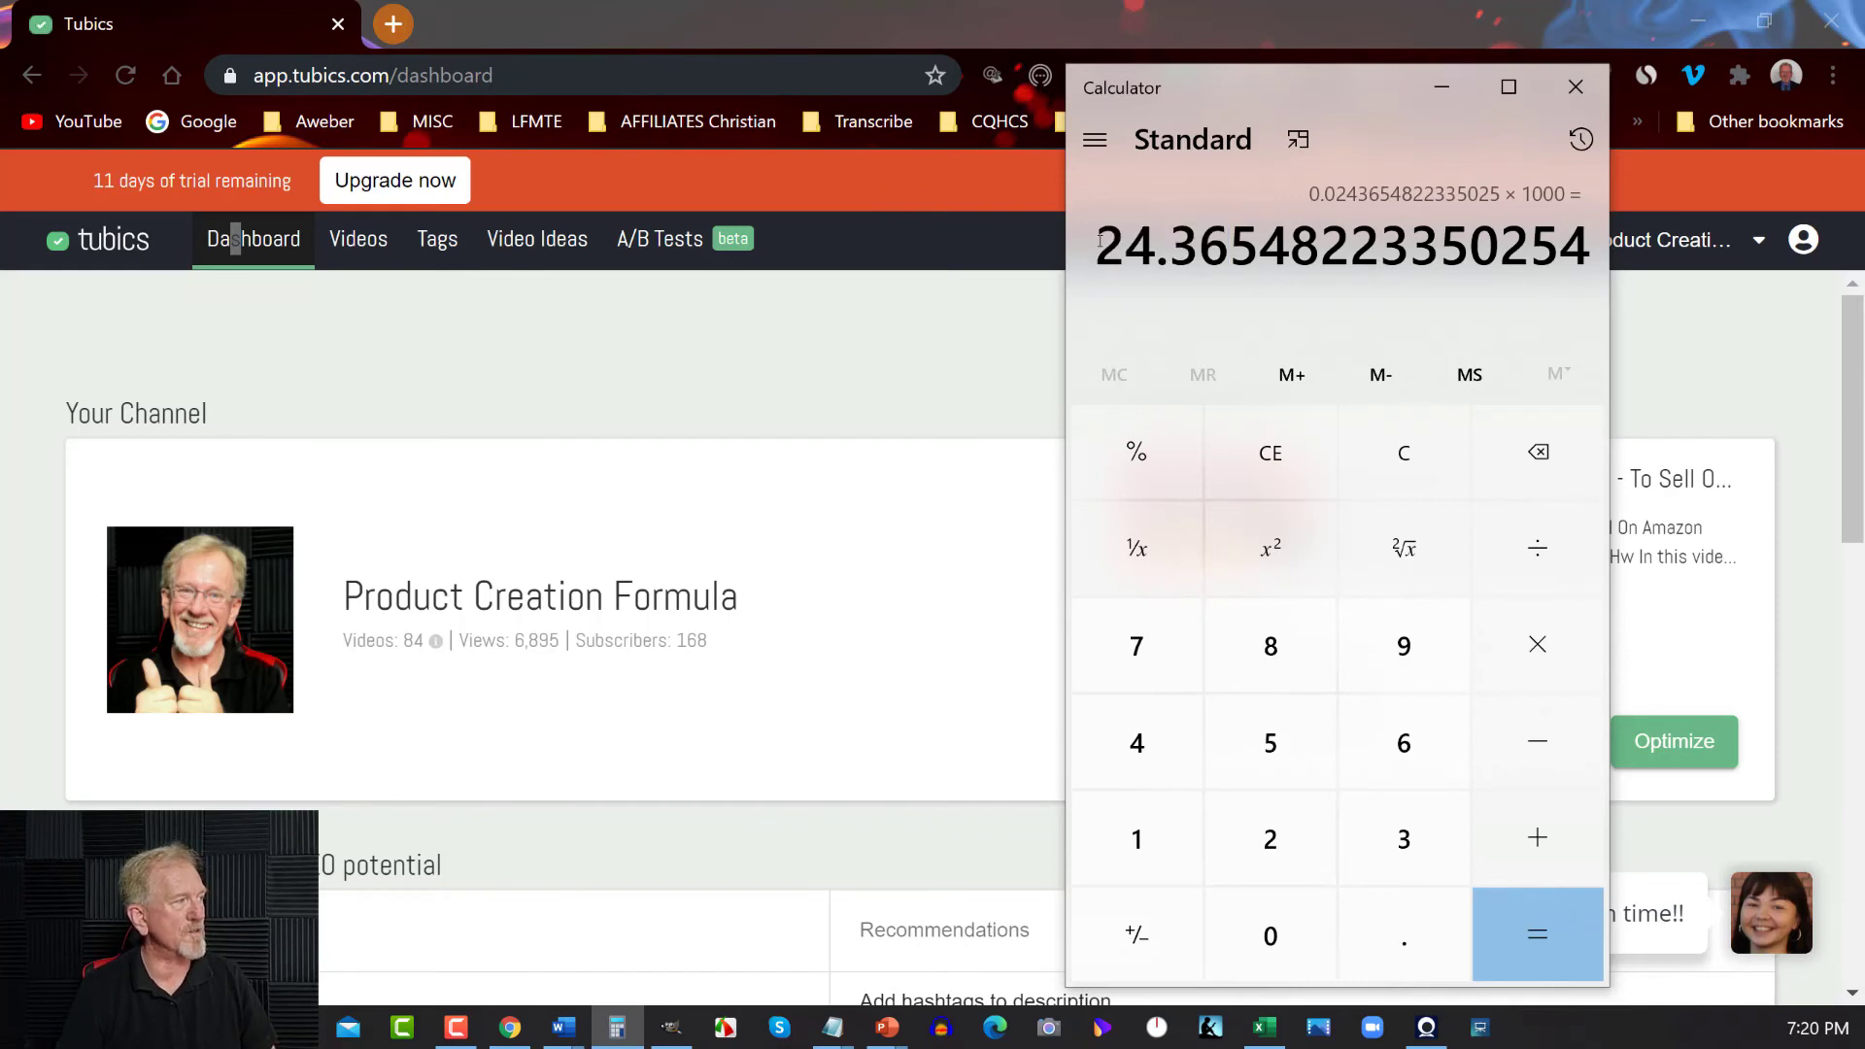
pyautogui.moveTo(1100, 243); pyautogui.dragTo(1152, 253)
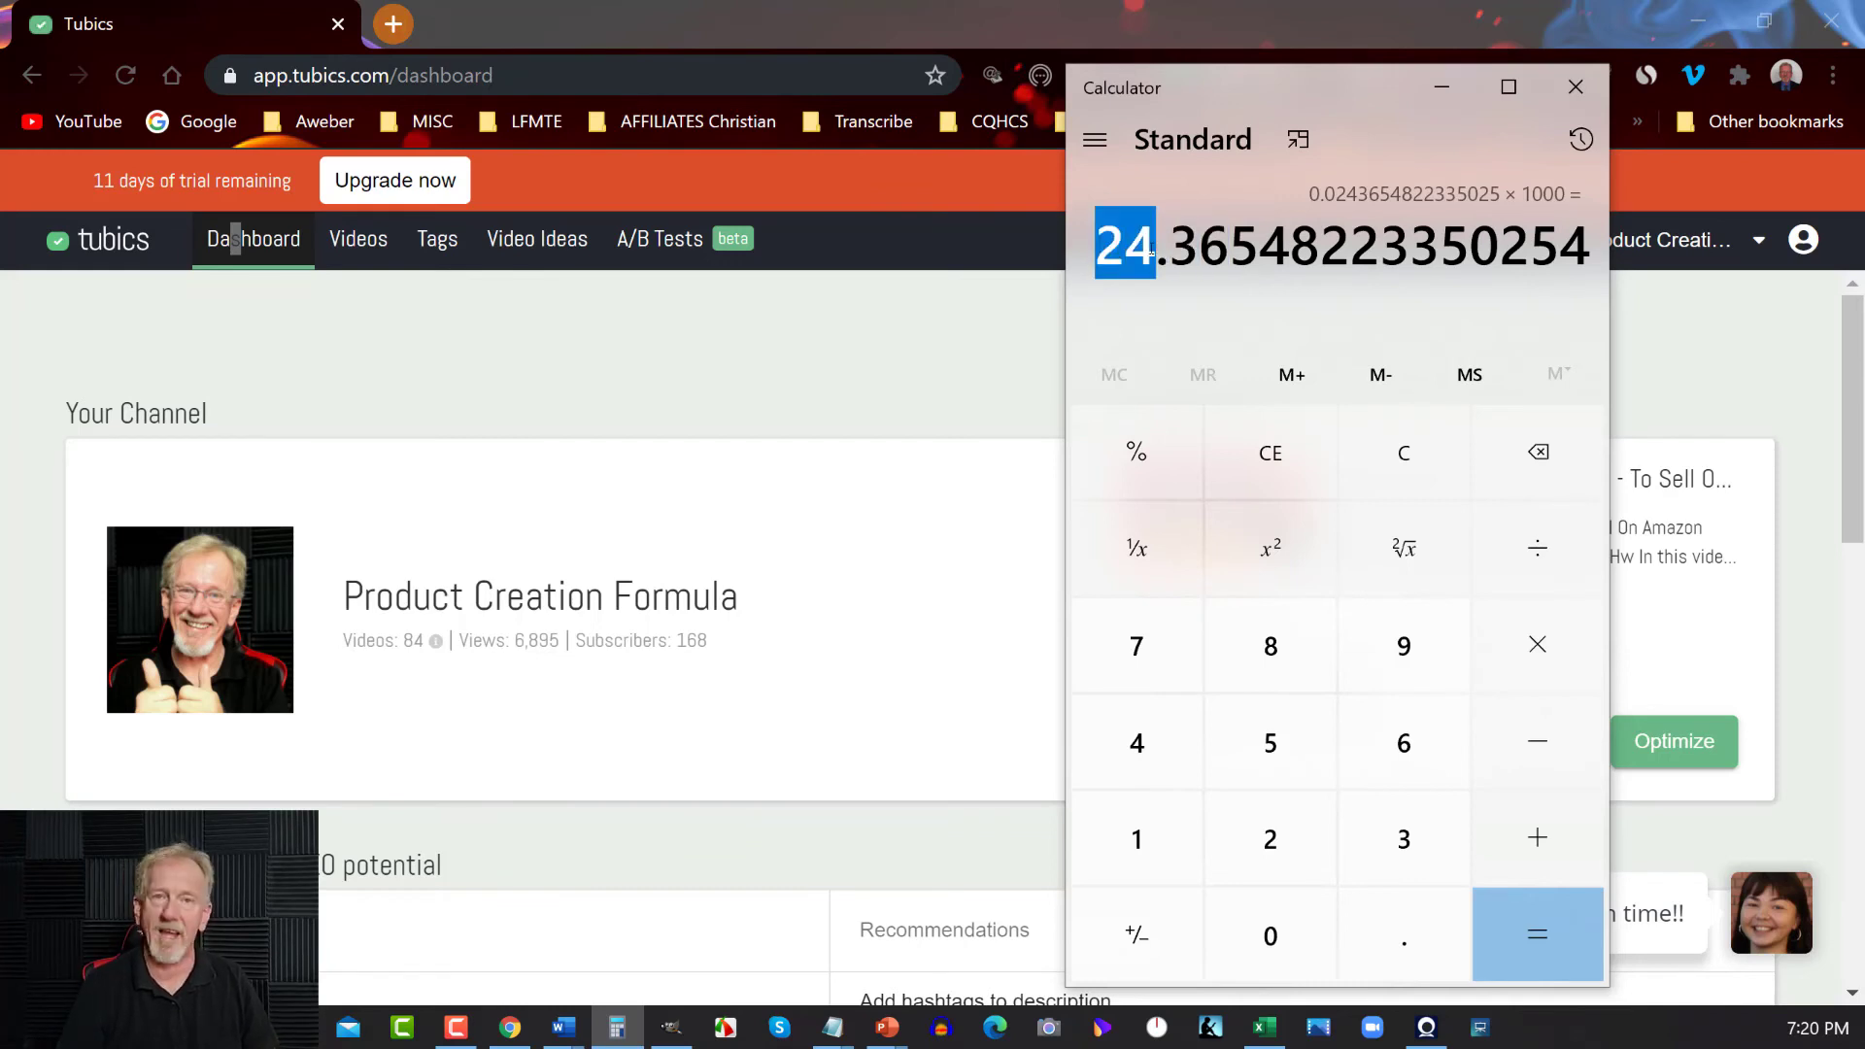